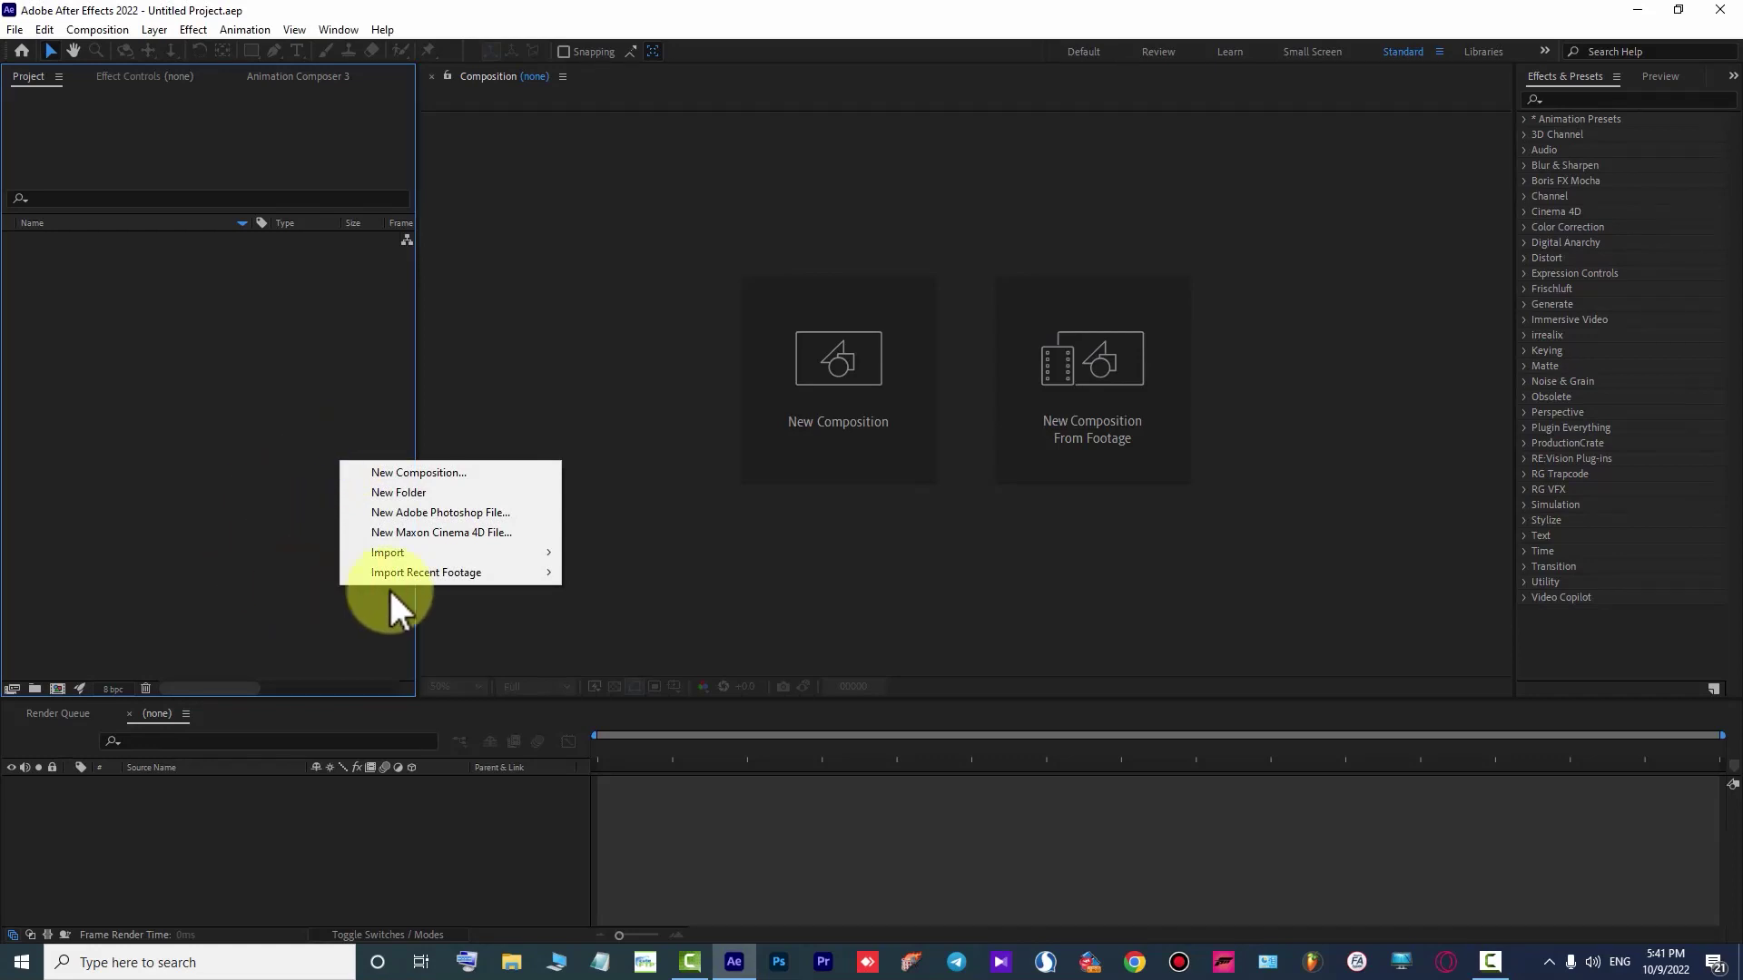
Import the Pexels JPG photo from the Project-File folder as footage
{"action": "mouse_move", "coordinate": [528, 551]}
{"action": "left_click", "coordinate": [765, 554]}
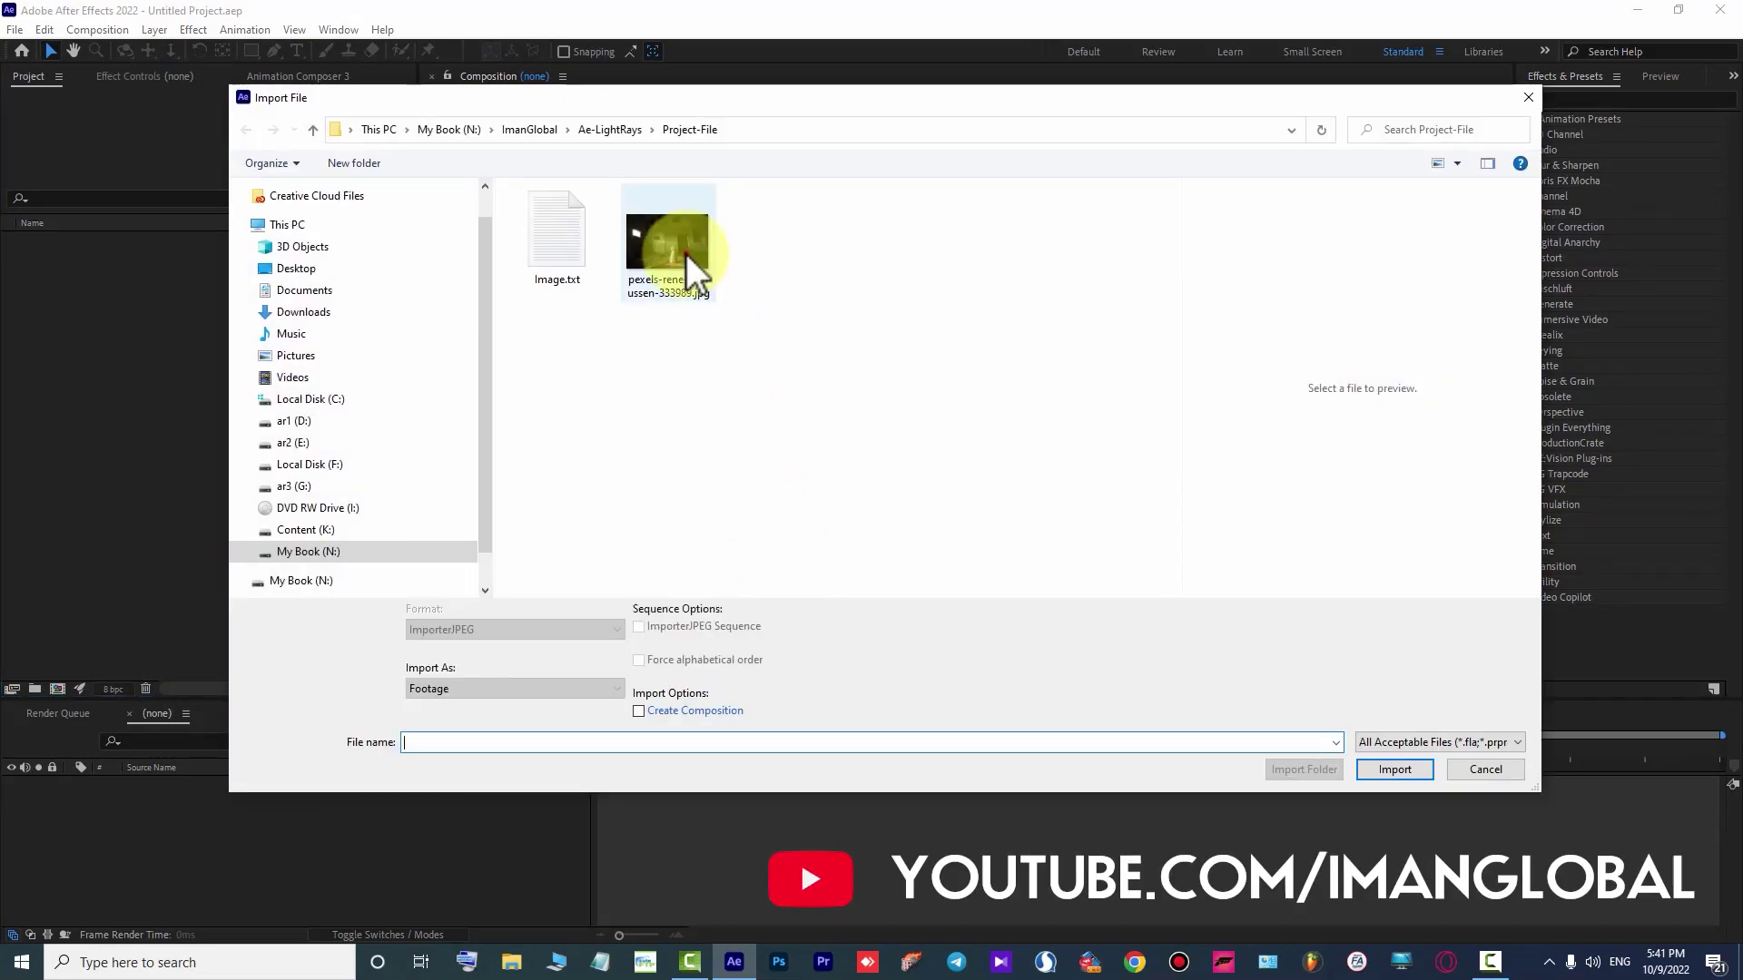
{"action": "left_click", "coordinate": [688, 258]}
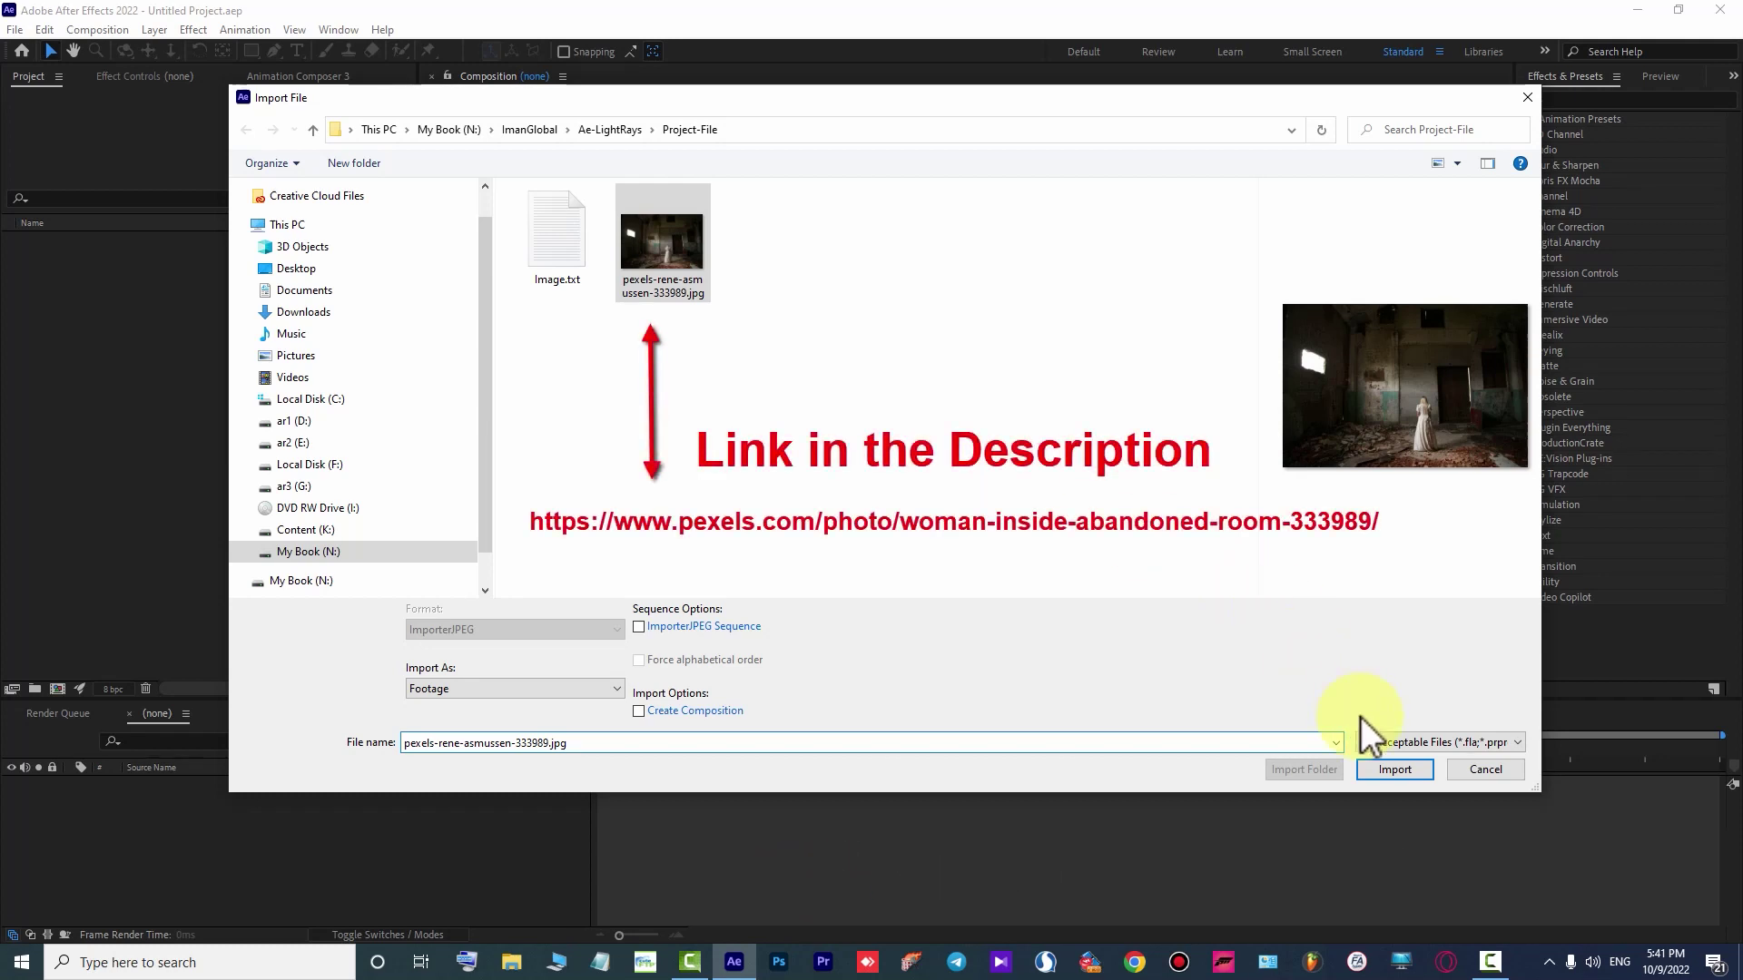
{"action": "left_click", "coordinate": [1402, 771]}
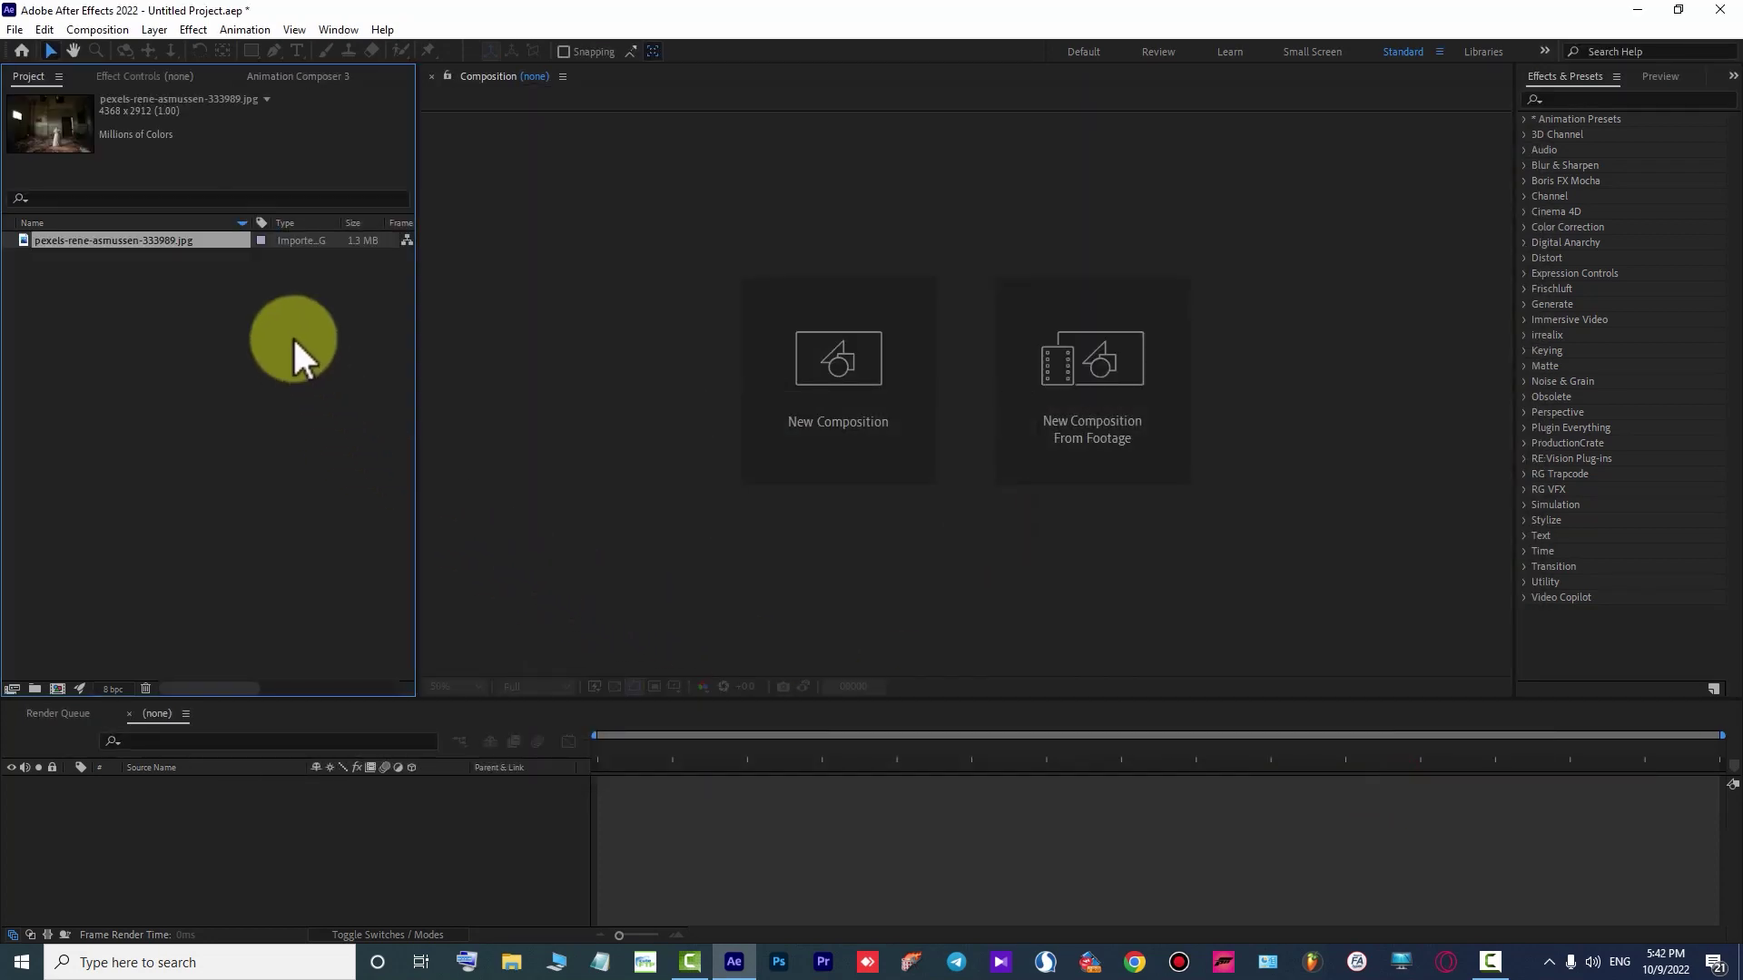
Create a new composition named Light Ray using the HDTV 1080 29.97 preset
{"action": "left_click", "coordinate": [97, 27]}
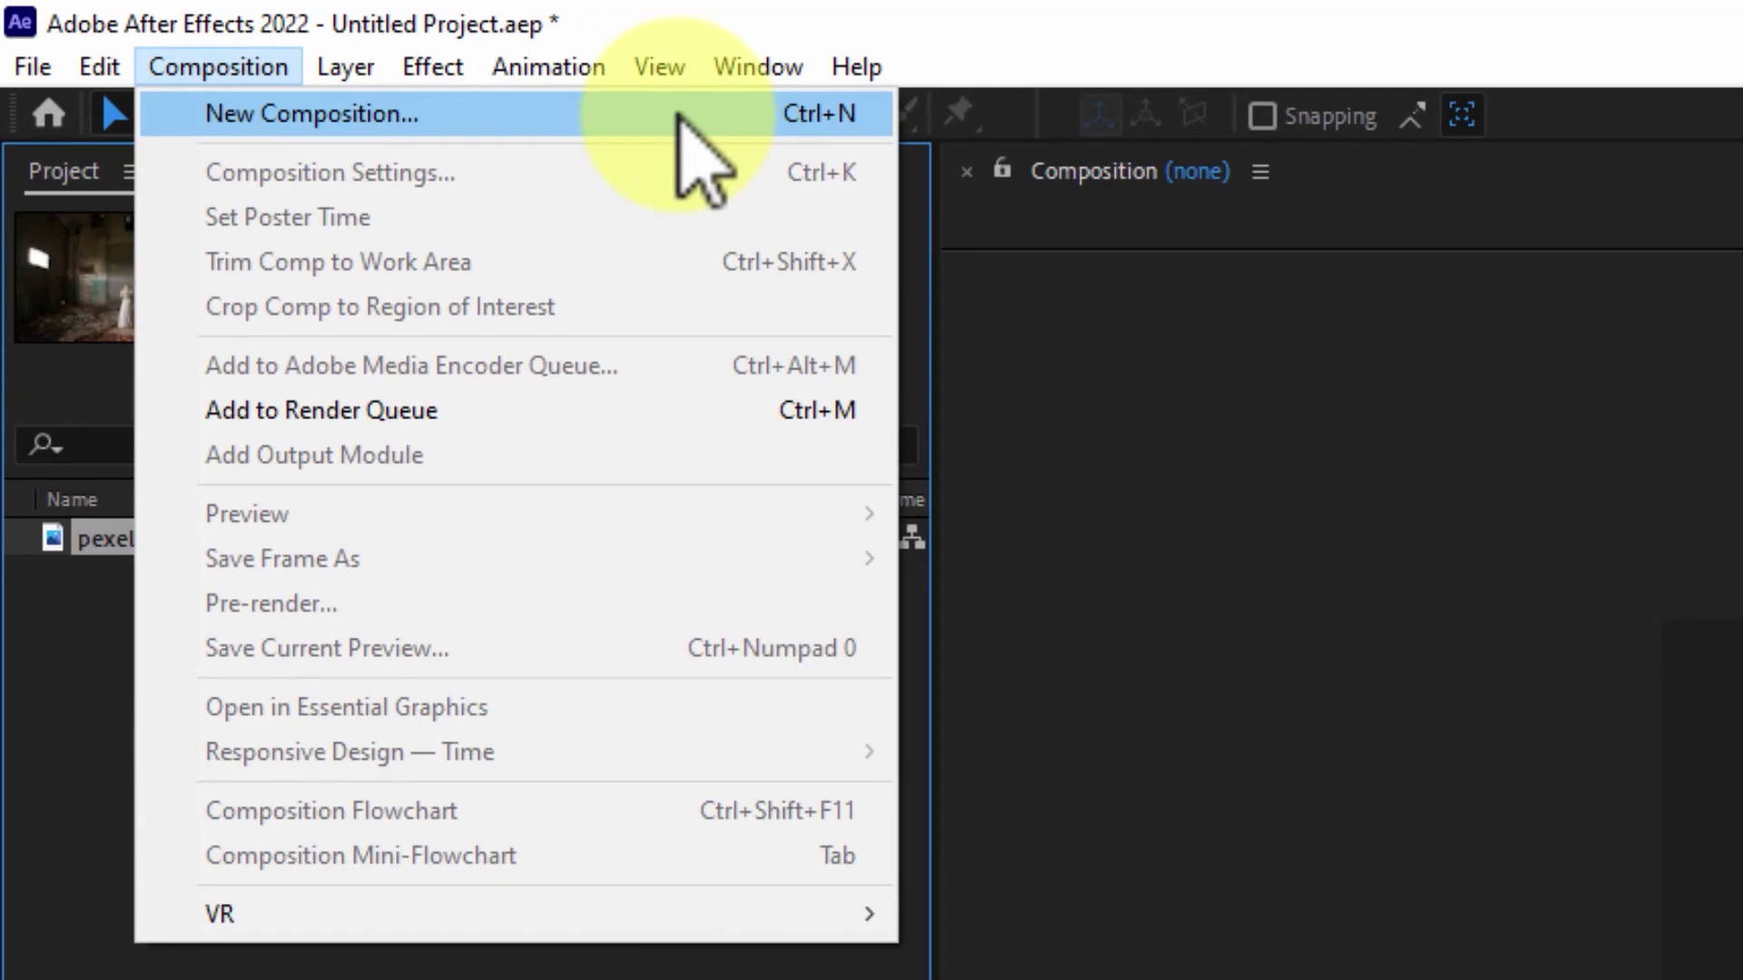
{"action": "left_click", "coordinate": [541, 91]}
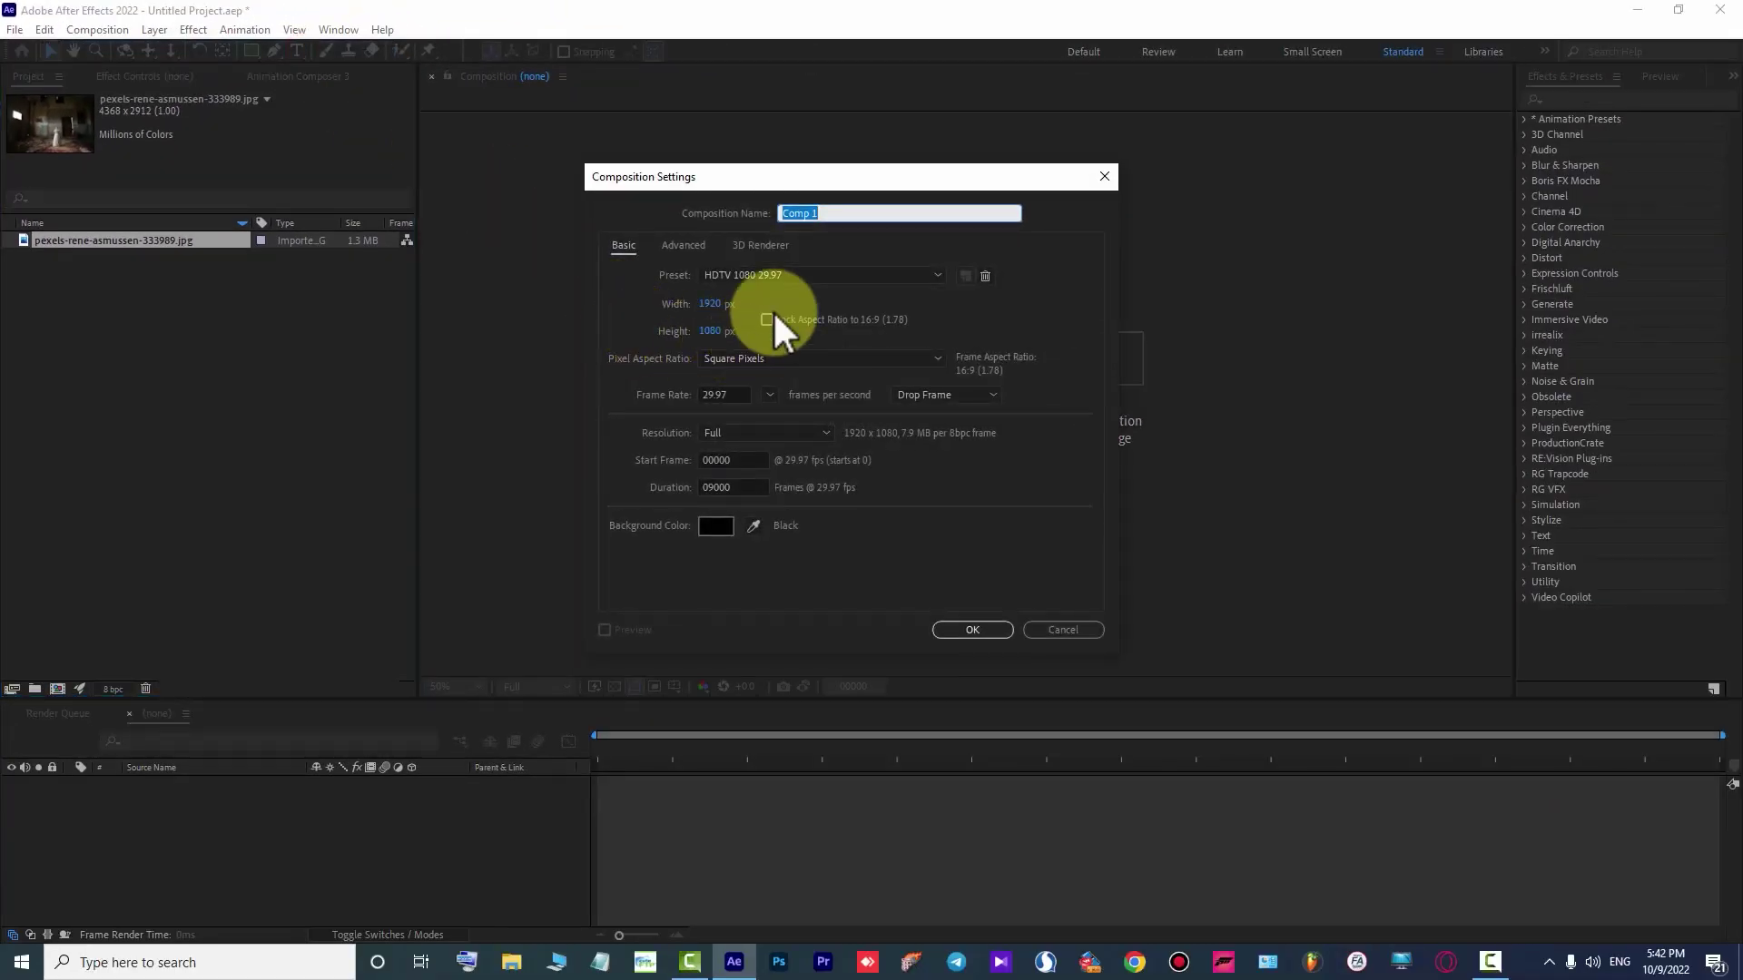
{"action": "type", "text": "Light Ray"}
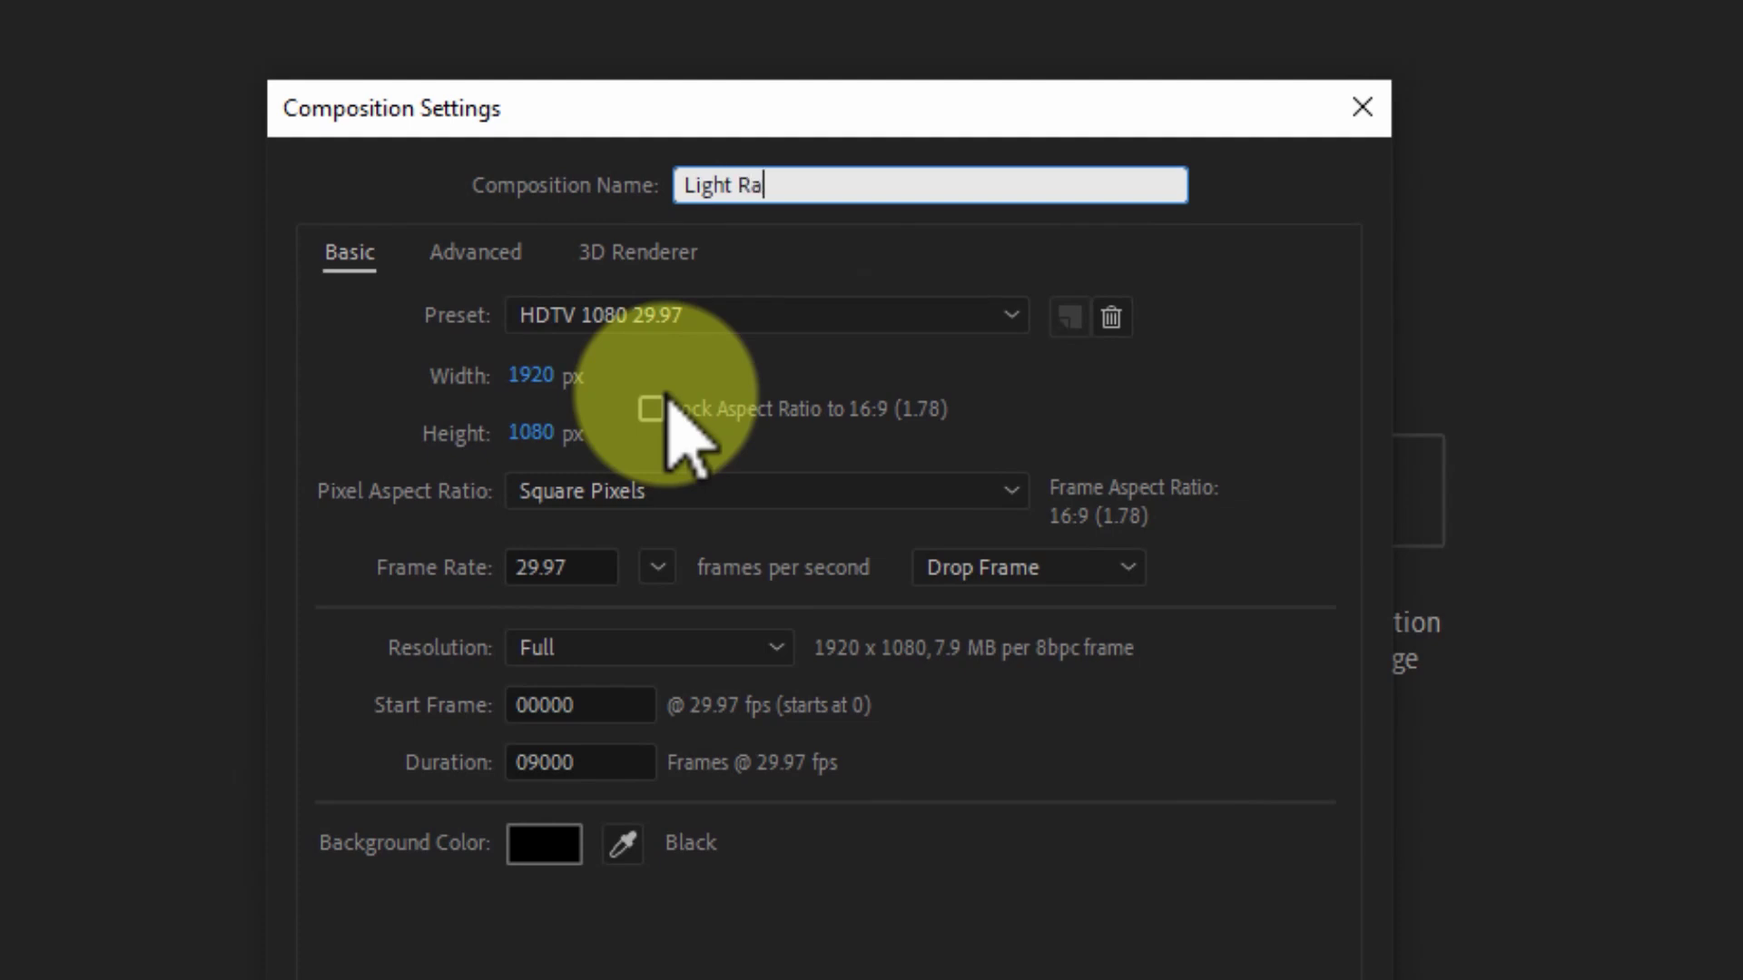
{"action": "left_click", "coordinate": [745, 329]}
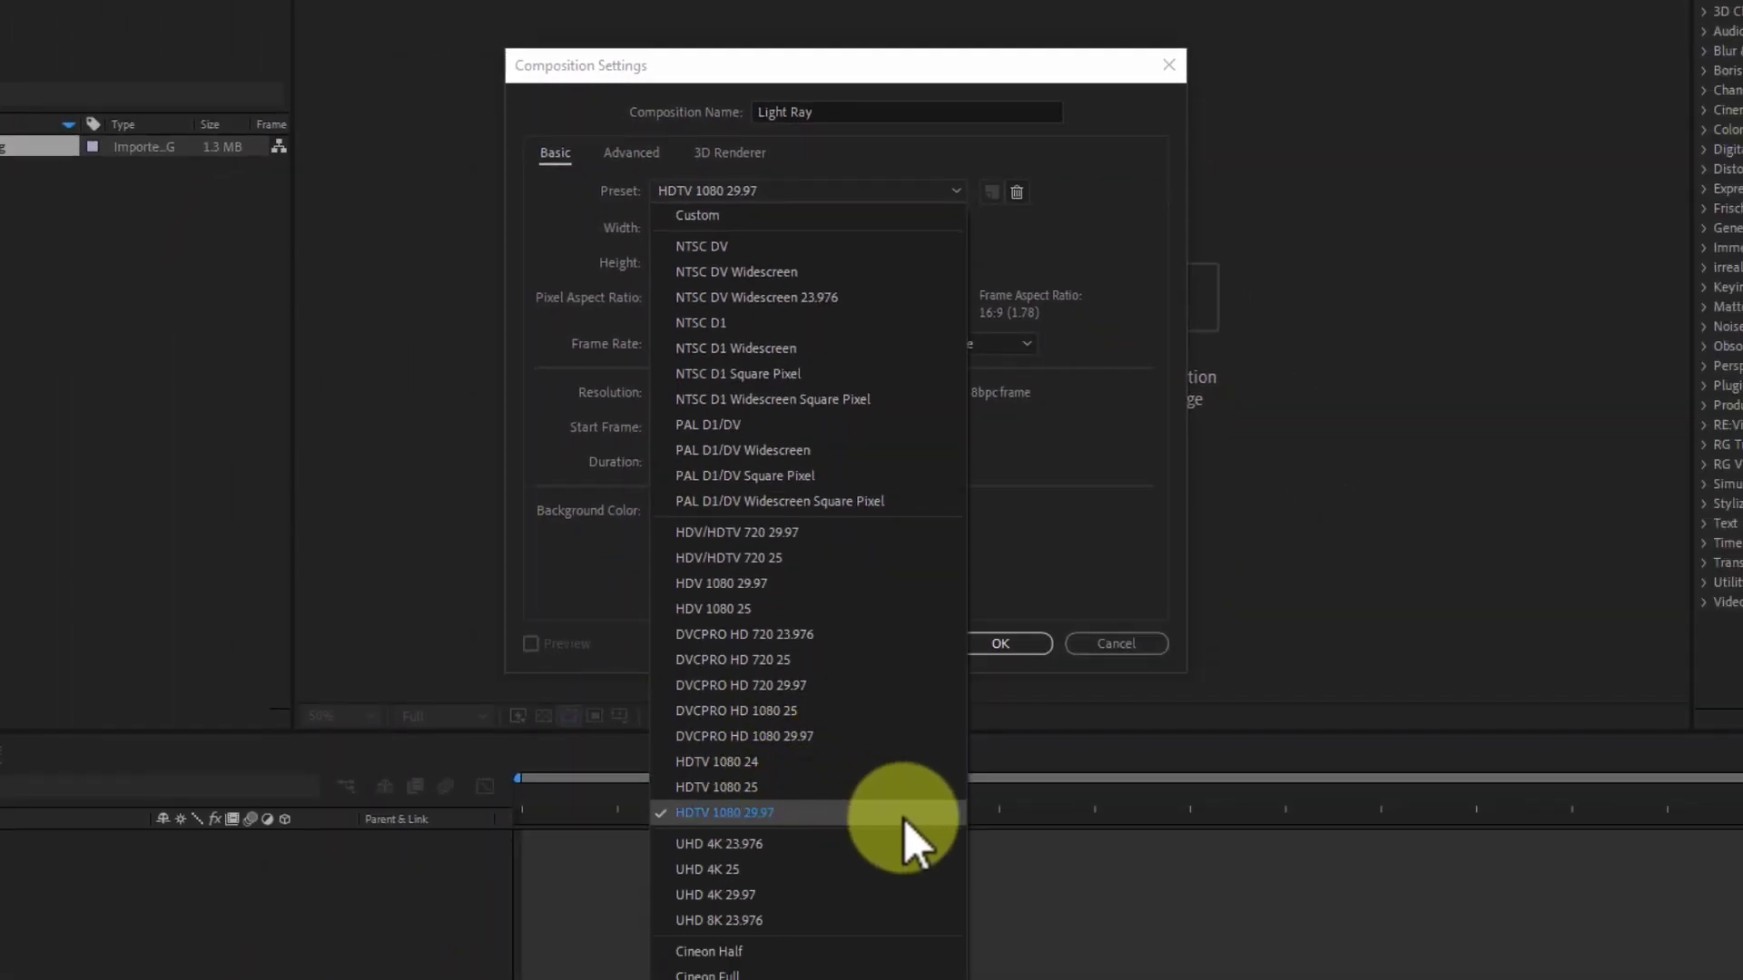
{"action": "left_click", "coordinate": [912, 819]}
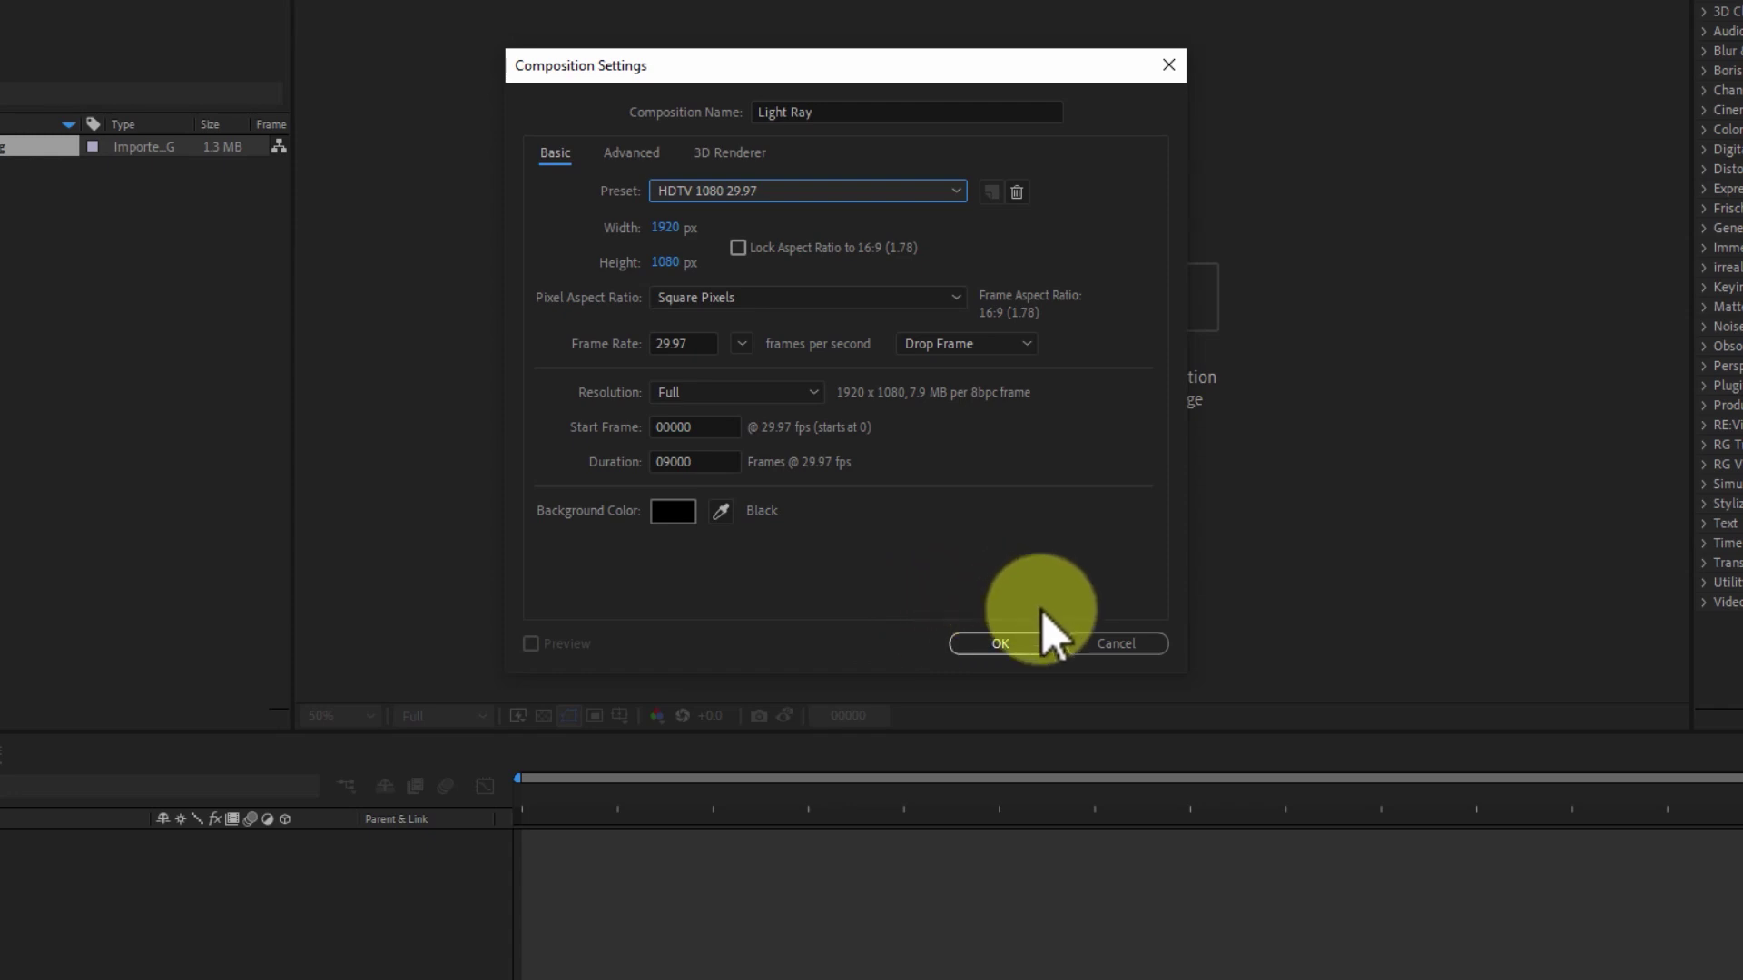
{"action": "left_click", "coordinate": [1024, 645]}
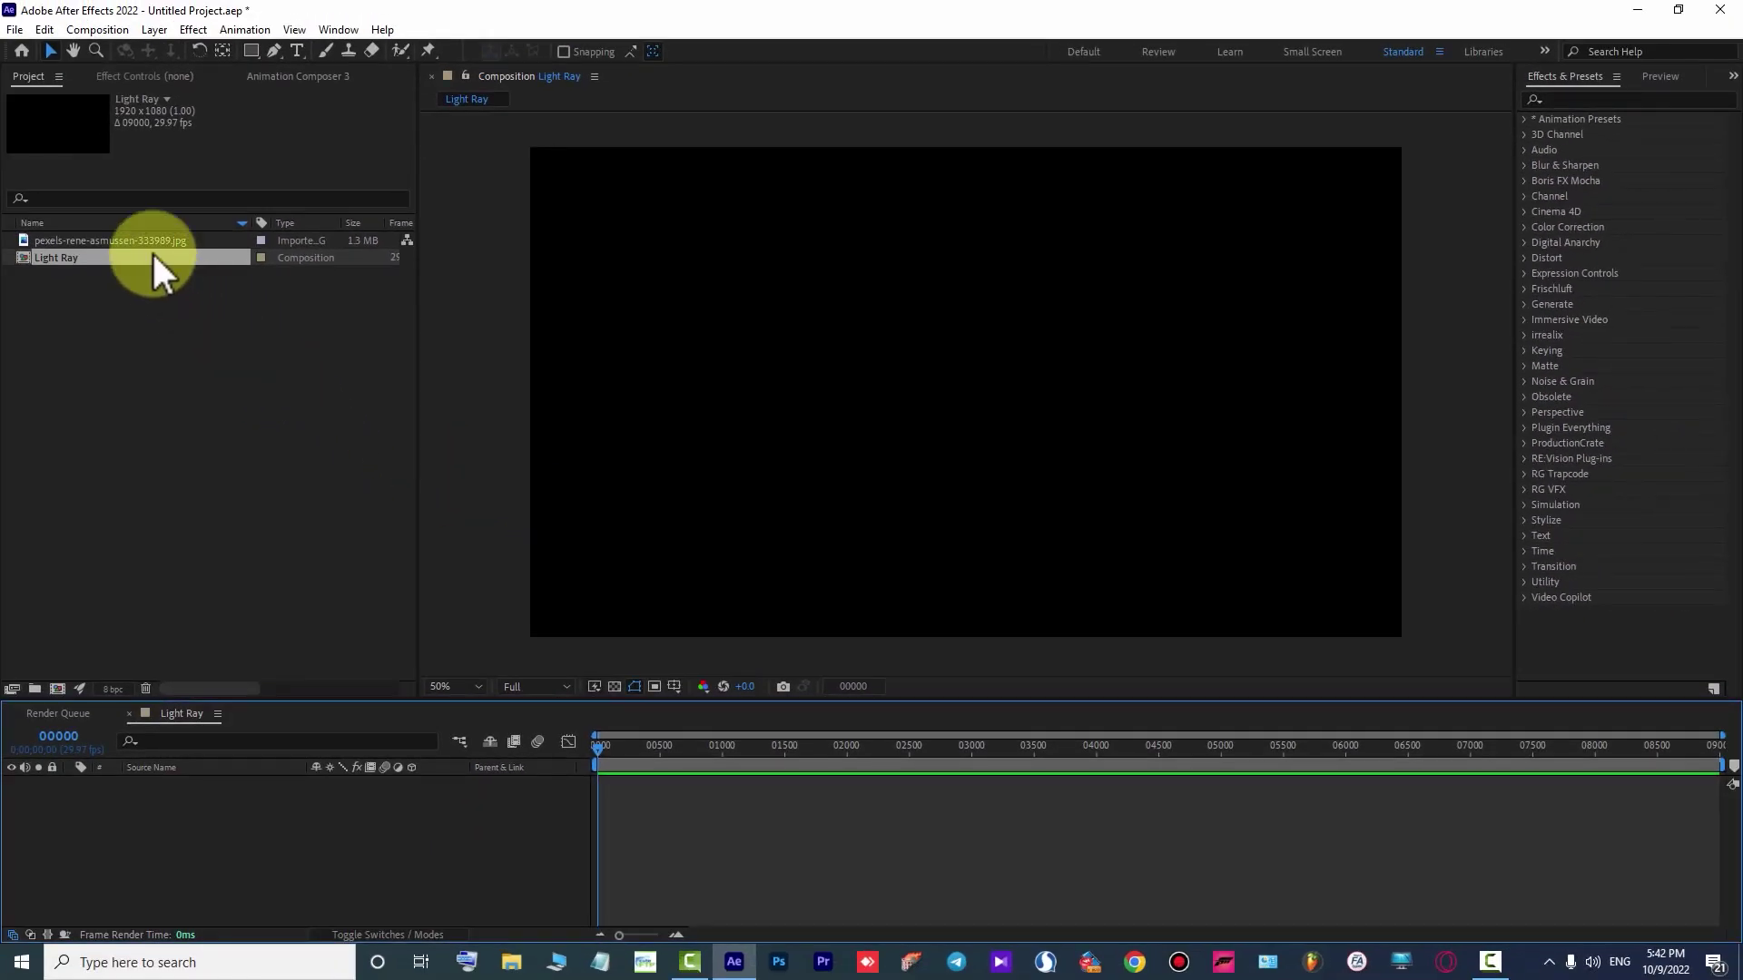
Add the imported photo to the Light Ray composition as a layer
{"action": "left_click", "coordinate": [151, 238]}
{"action": "left_click_drag", "start_coordinate": [211, 238], "coordinate": [427, 817]}
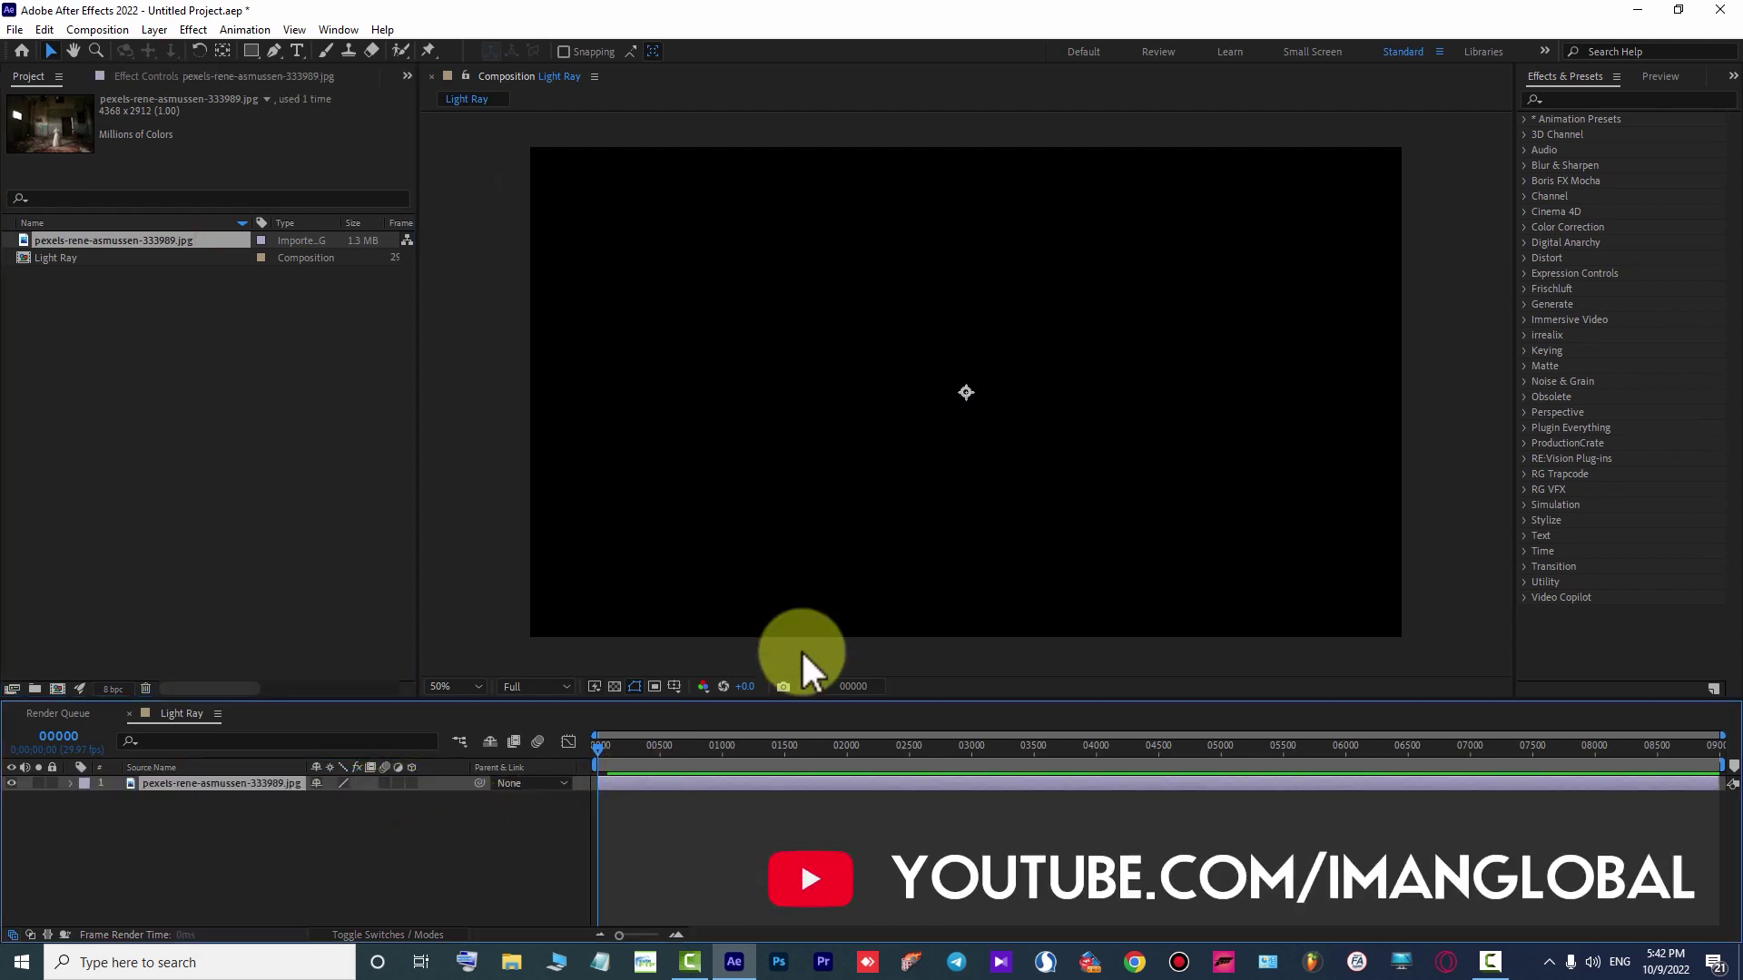
{"action": "key", "text": "comma"}
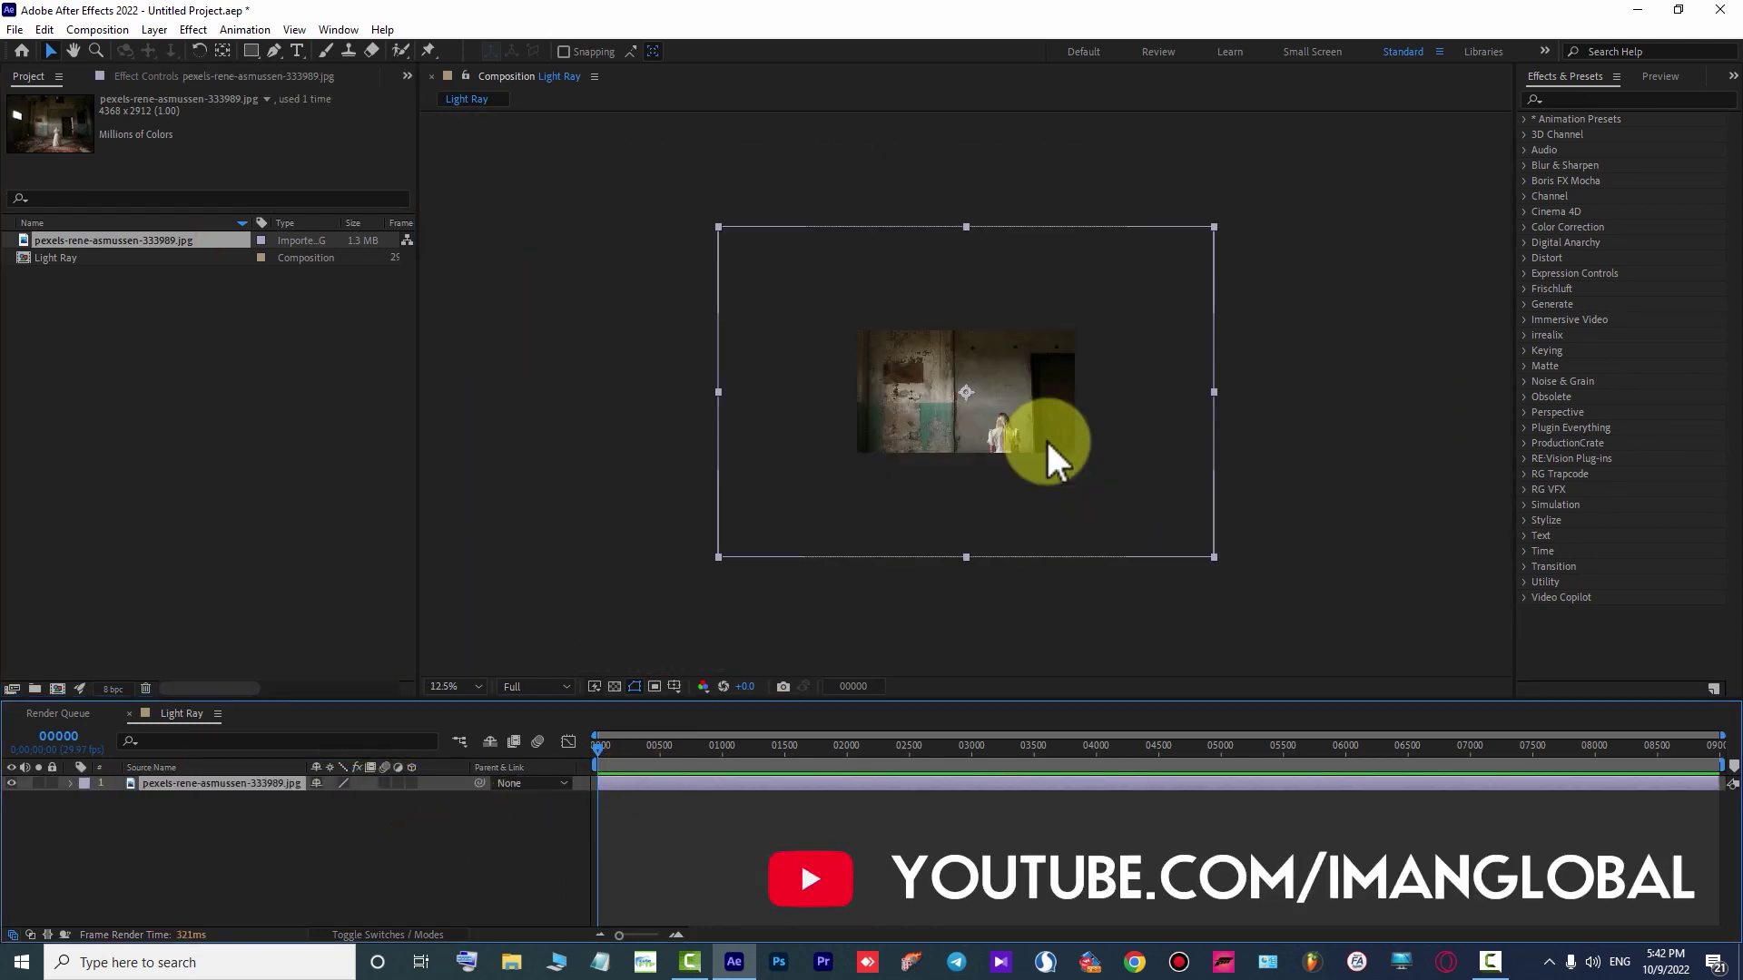
Set the photo layer's scale to 45% and fit the composition view to the viewer
{"action": "left_click", "coordinate": [71, 783]}
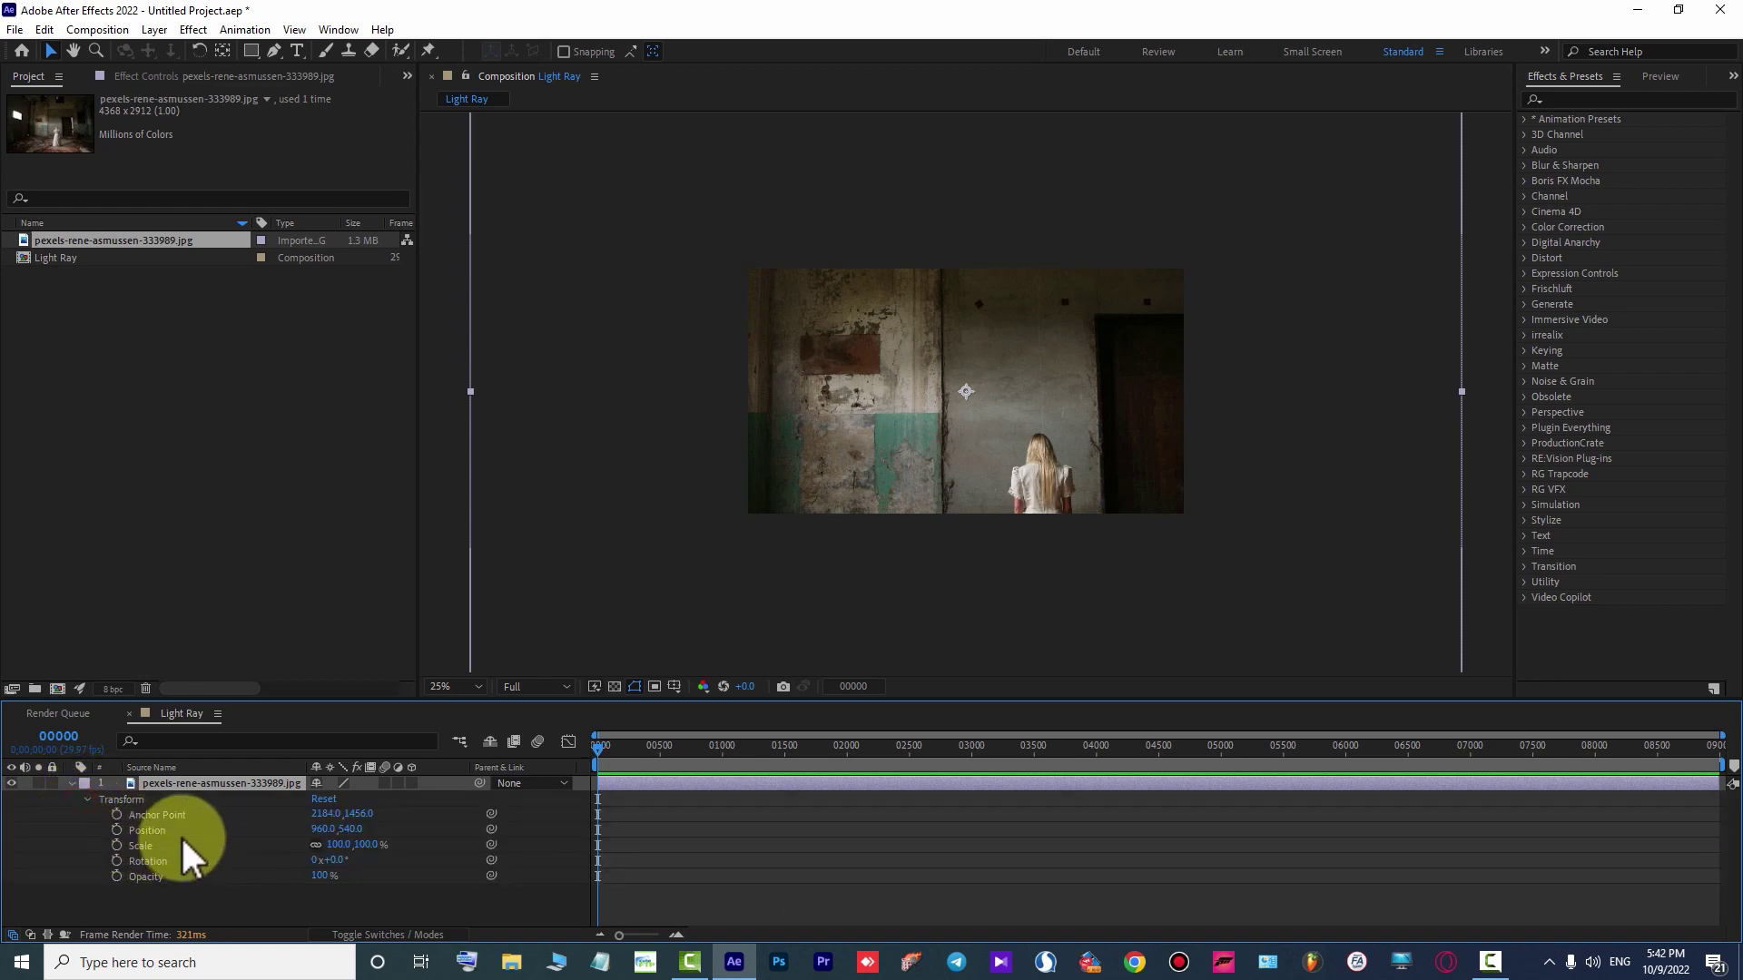
{"action": "left_click", "coordinate": [147, 841]}
{"action": "left_click", "coordinate": [363, 844]}
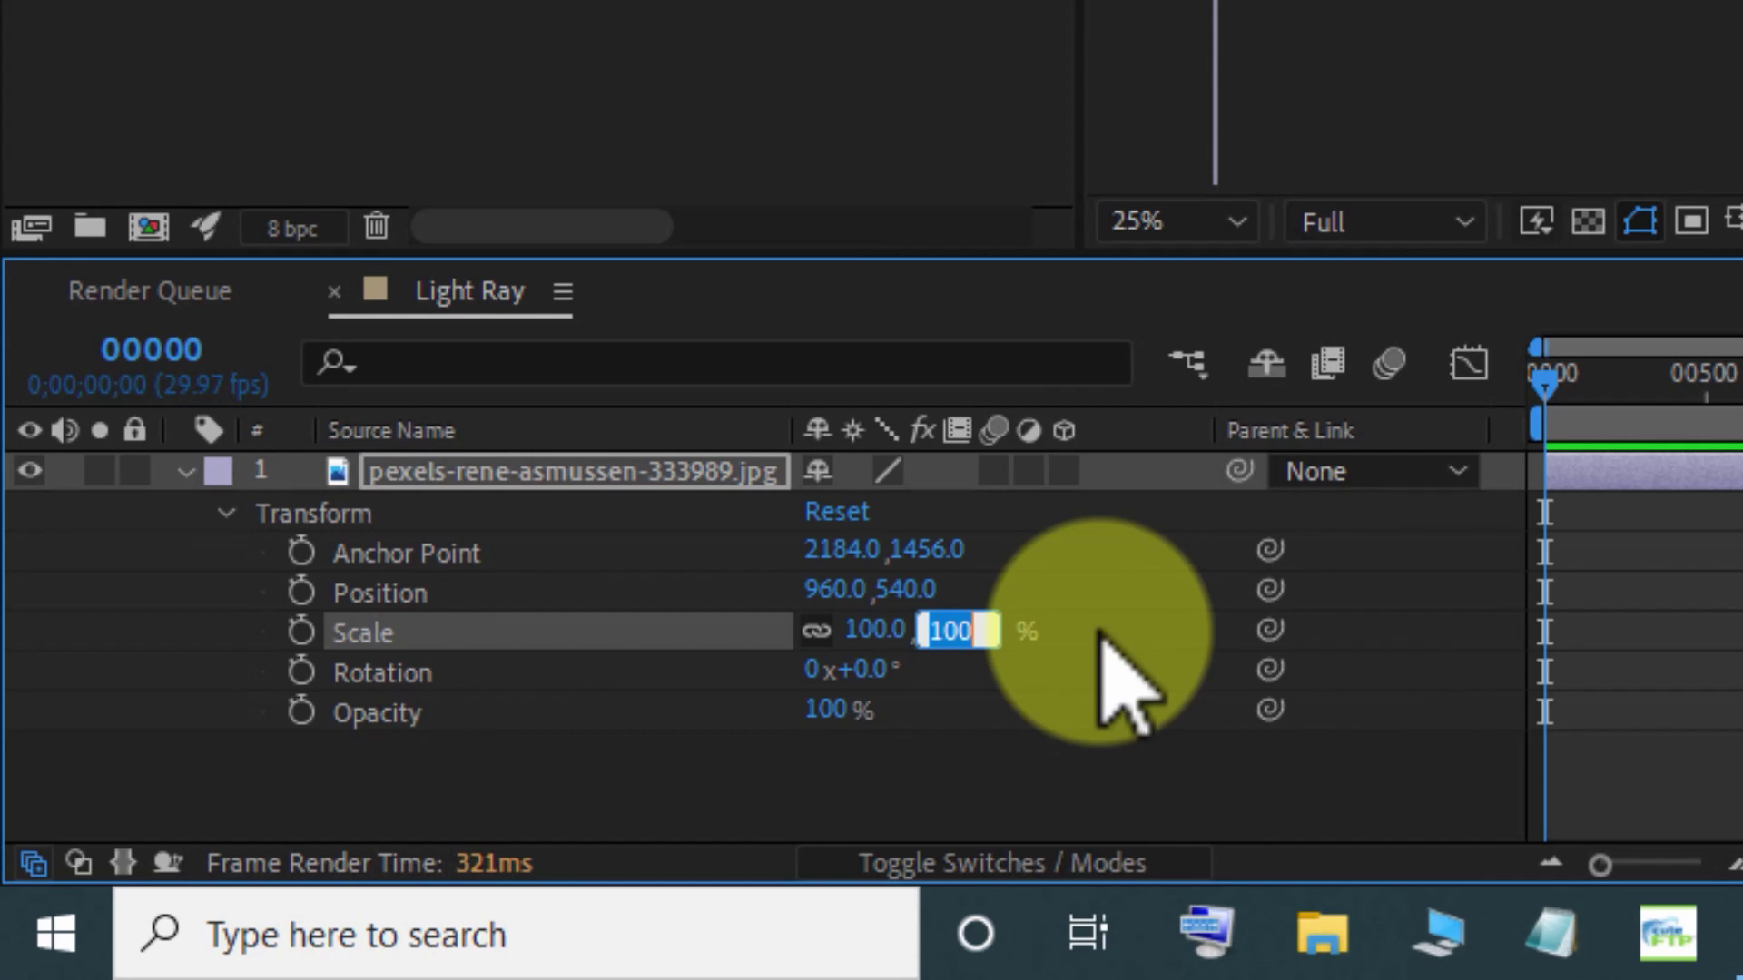
{"action": "type", "text": "45"}
{"action": "key", "text": "Return"}
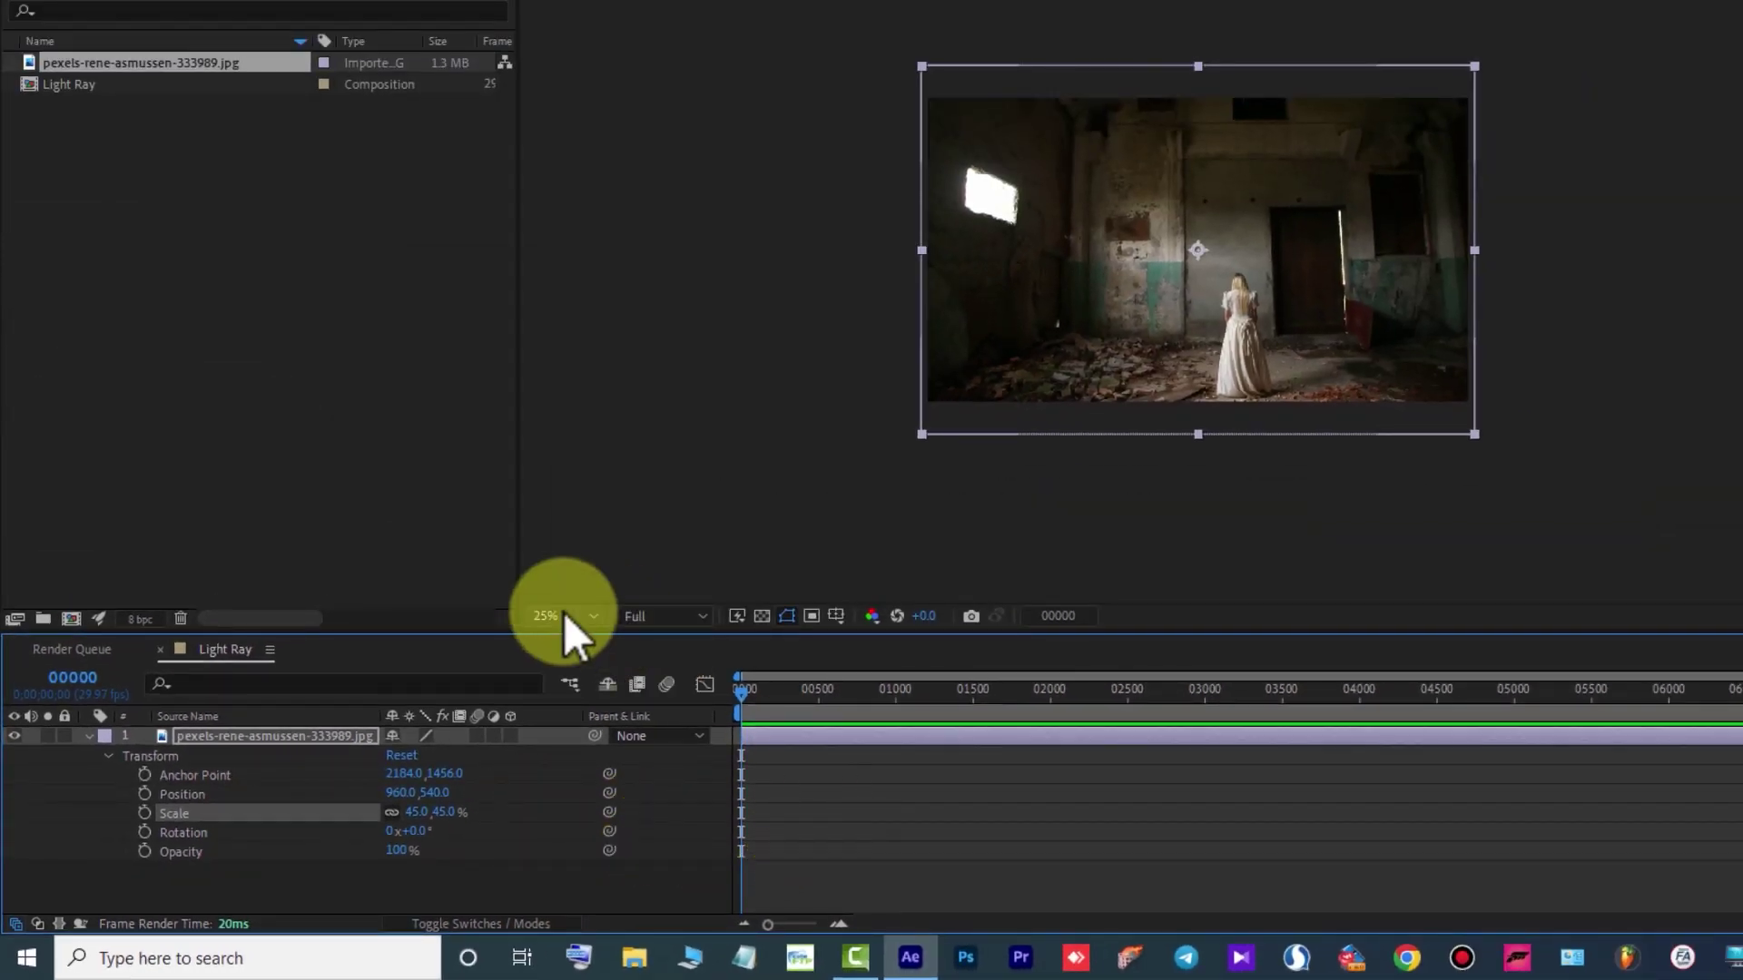
{"action": "left_click", "coordinate": [564, 613]}
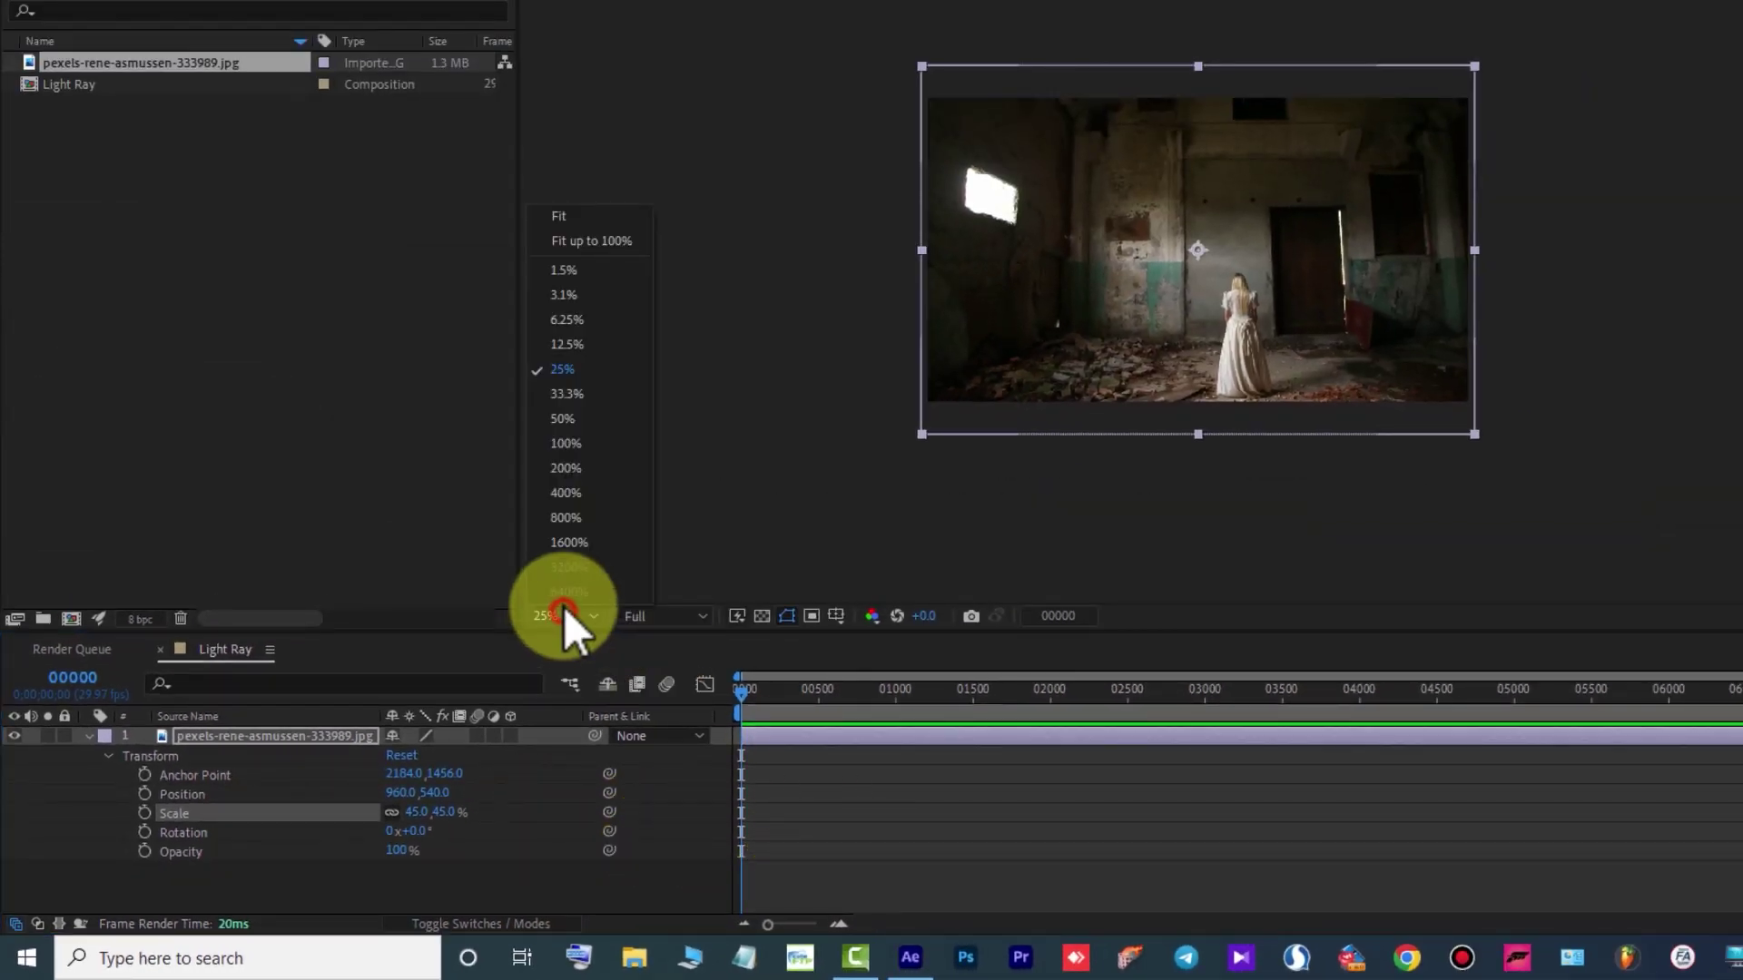
{"action": "left_click", "coordinate": [601, 219]}
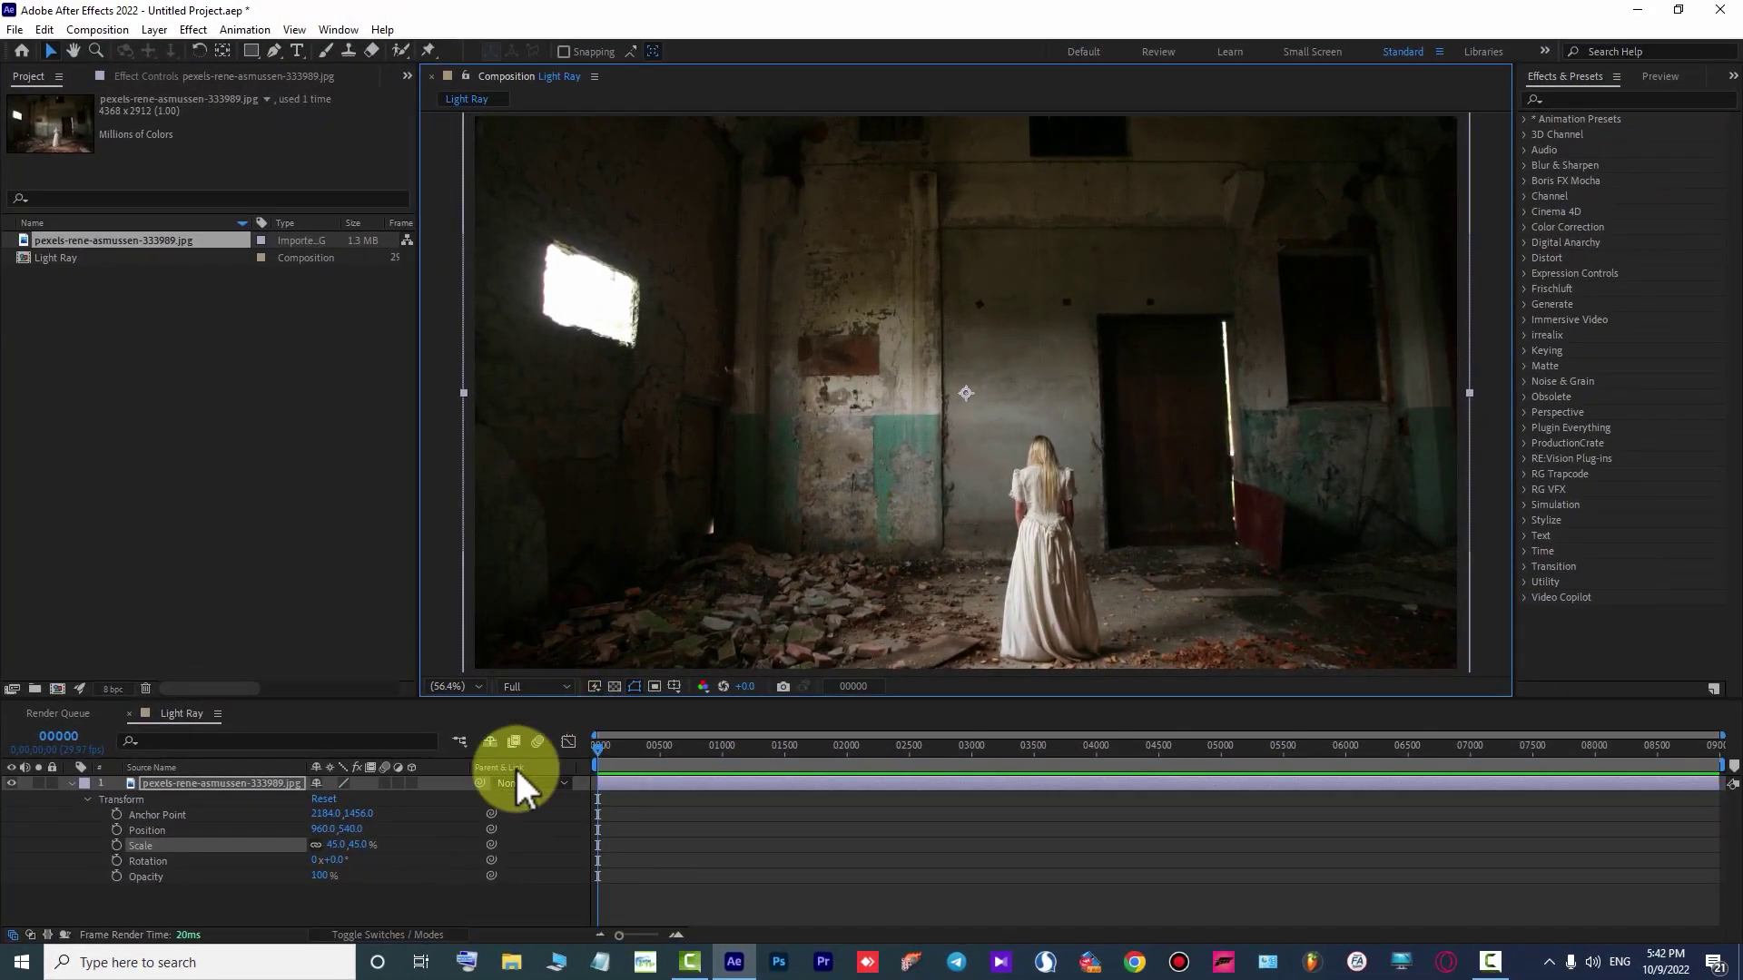
Move the photo layer up by setting its vertical position to about 433
{"action": "left_click", "coordinate": [160, 830]}
{"action": "left_click_drag", "start_coordinate": [361, 831], "coordinate": [271, 822]}
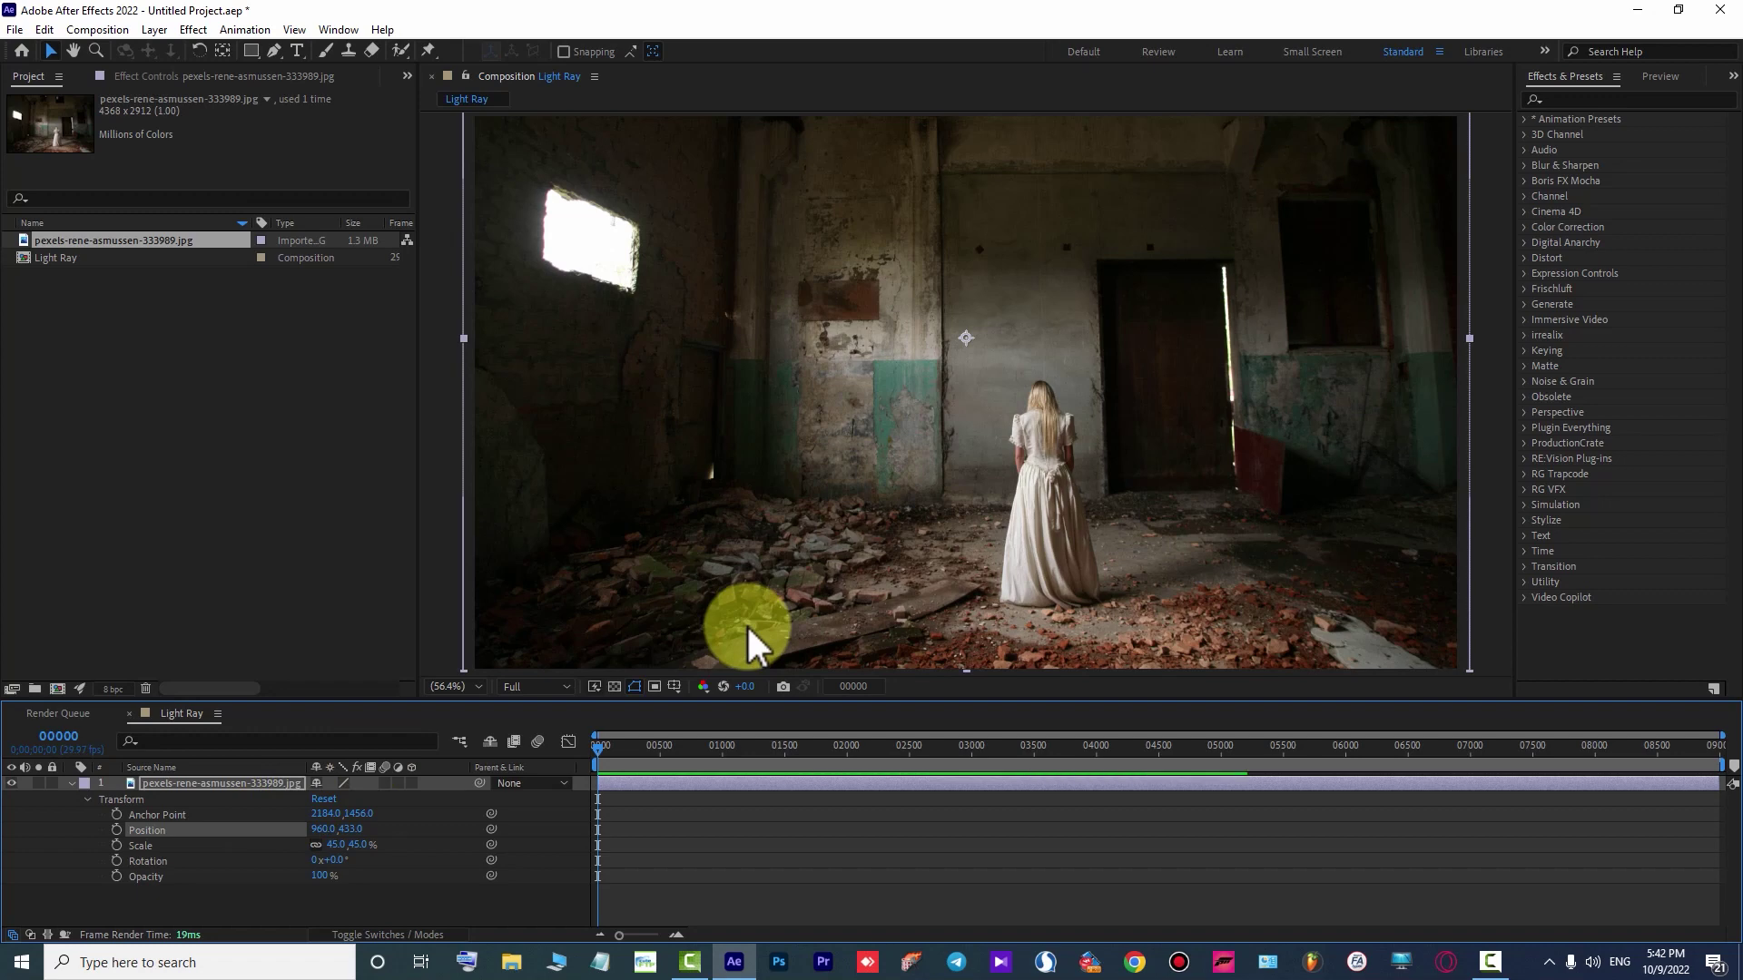
{"action": "scroll", "coordinate": [746, 623], "scroll_direction": "down", "scroll_amount": 3}
{"action": "left_click", "coordinate": [567, 831]}
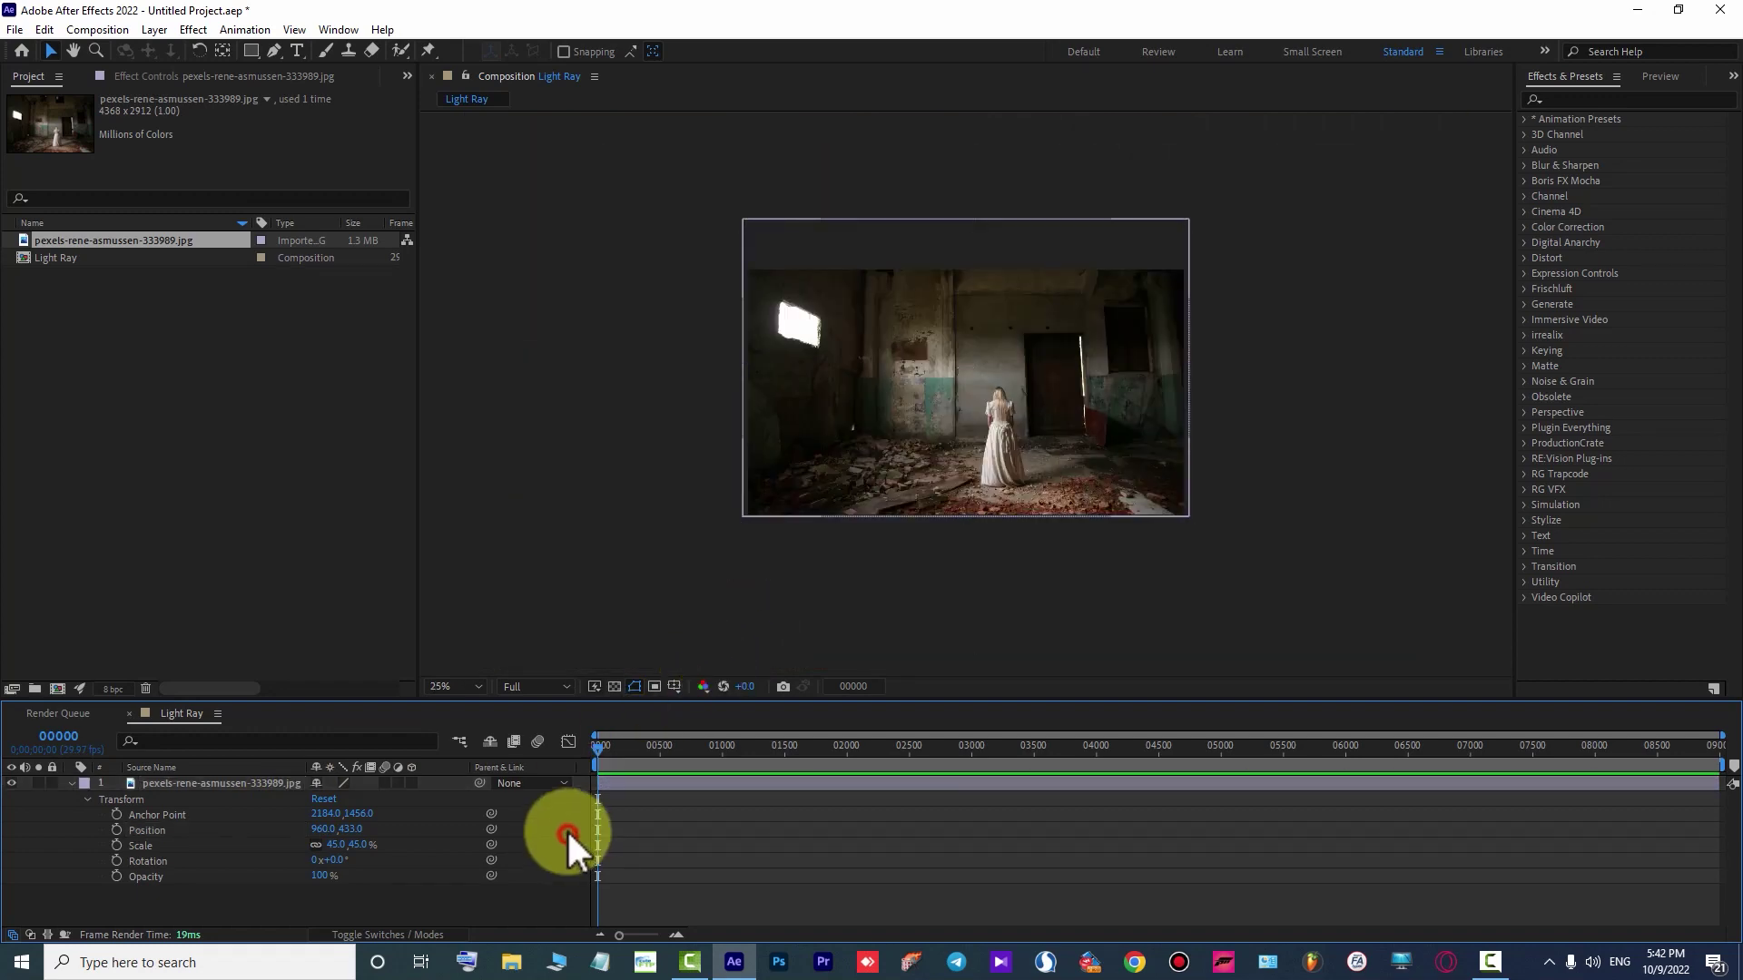
{"action": "scroll", "coordinate": [972, 533], "scroll_direction": "up", "scroll_amount": 2}
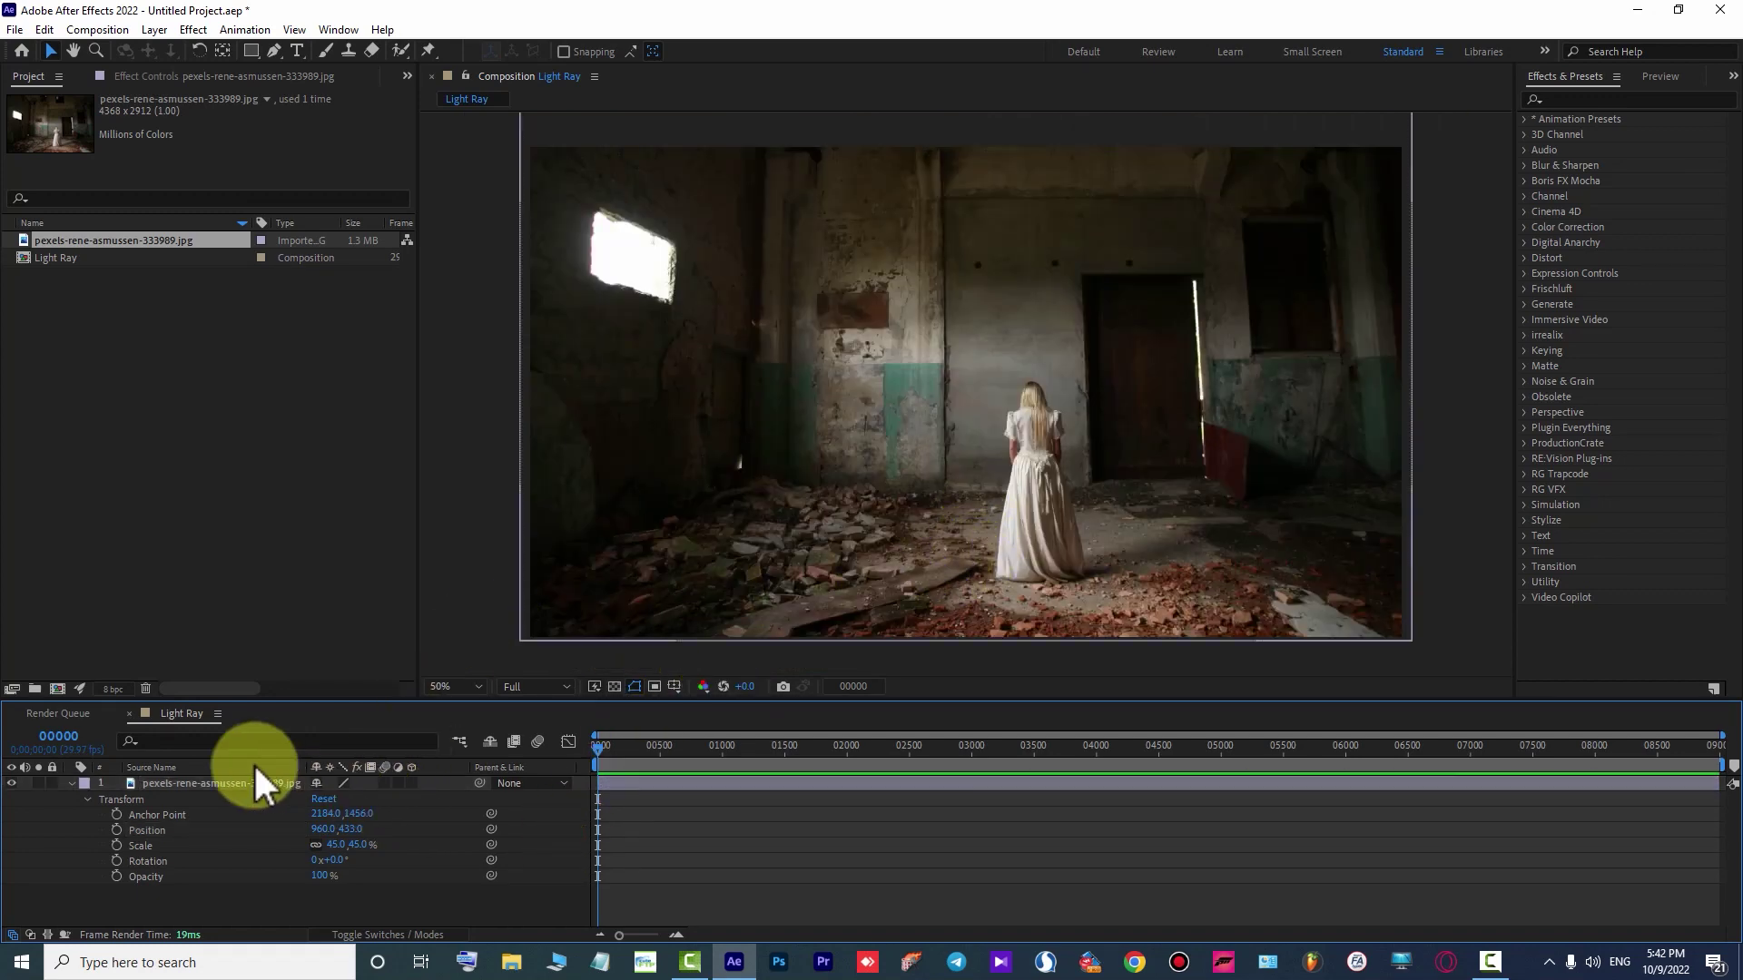
Apply the ProductionCrate effect Crate's Godrays to the photo layer
{"action": "left_click", "coordinate": [223, 784]}
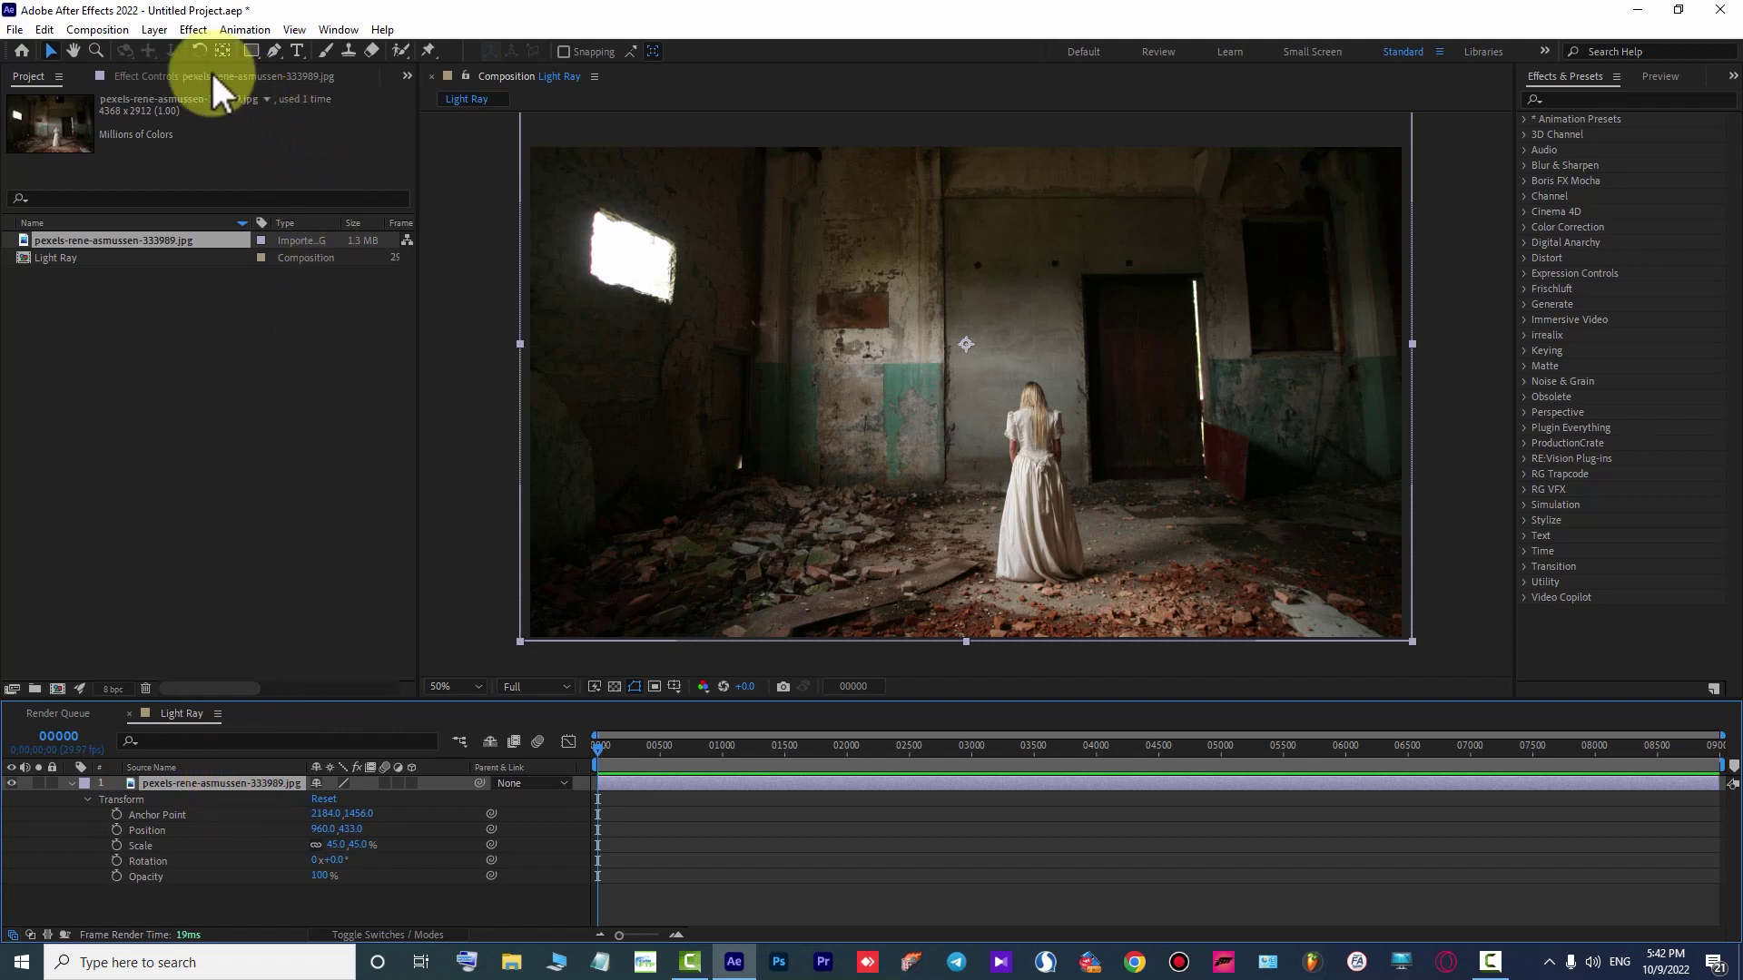
{"action": "left_click", "coordinate": [192, 29]}
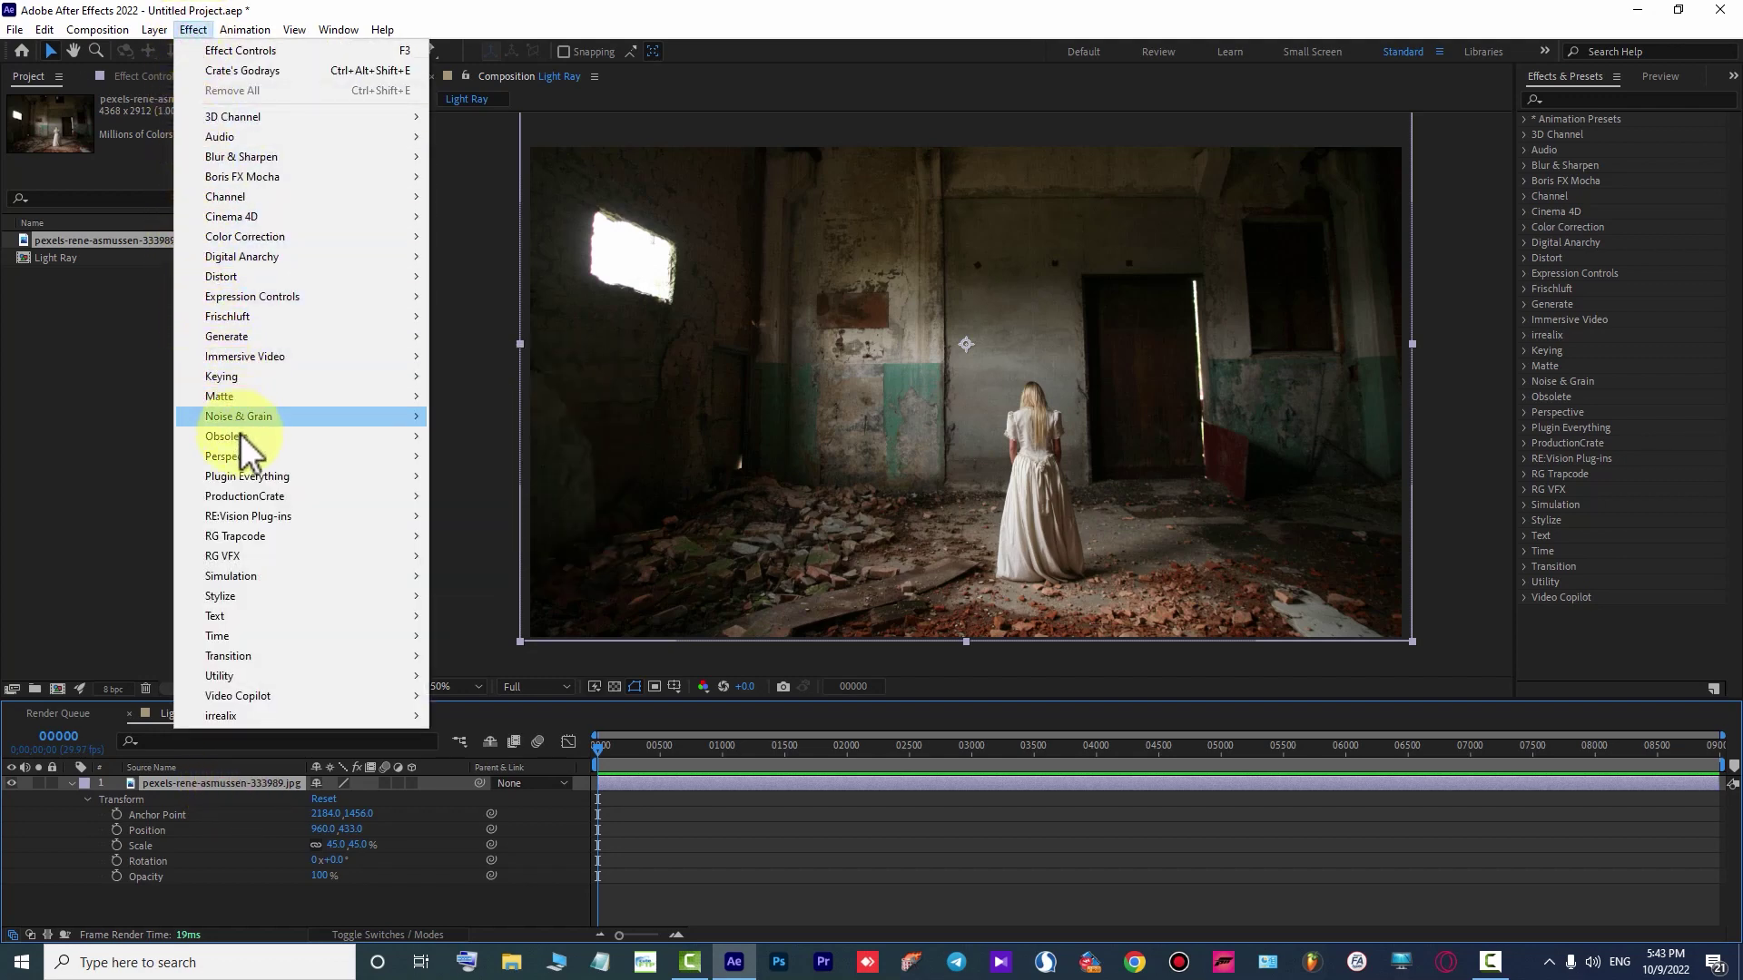
{"action": "mouse_move", "coordinate": [260, 499]}
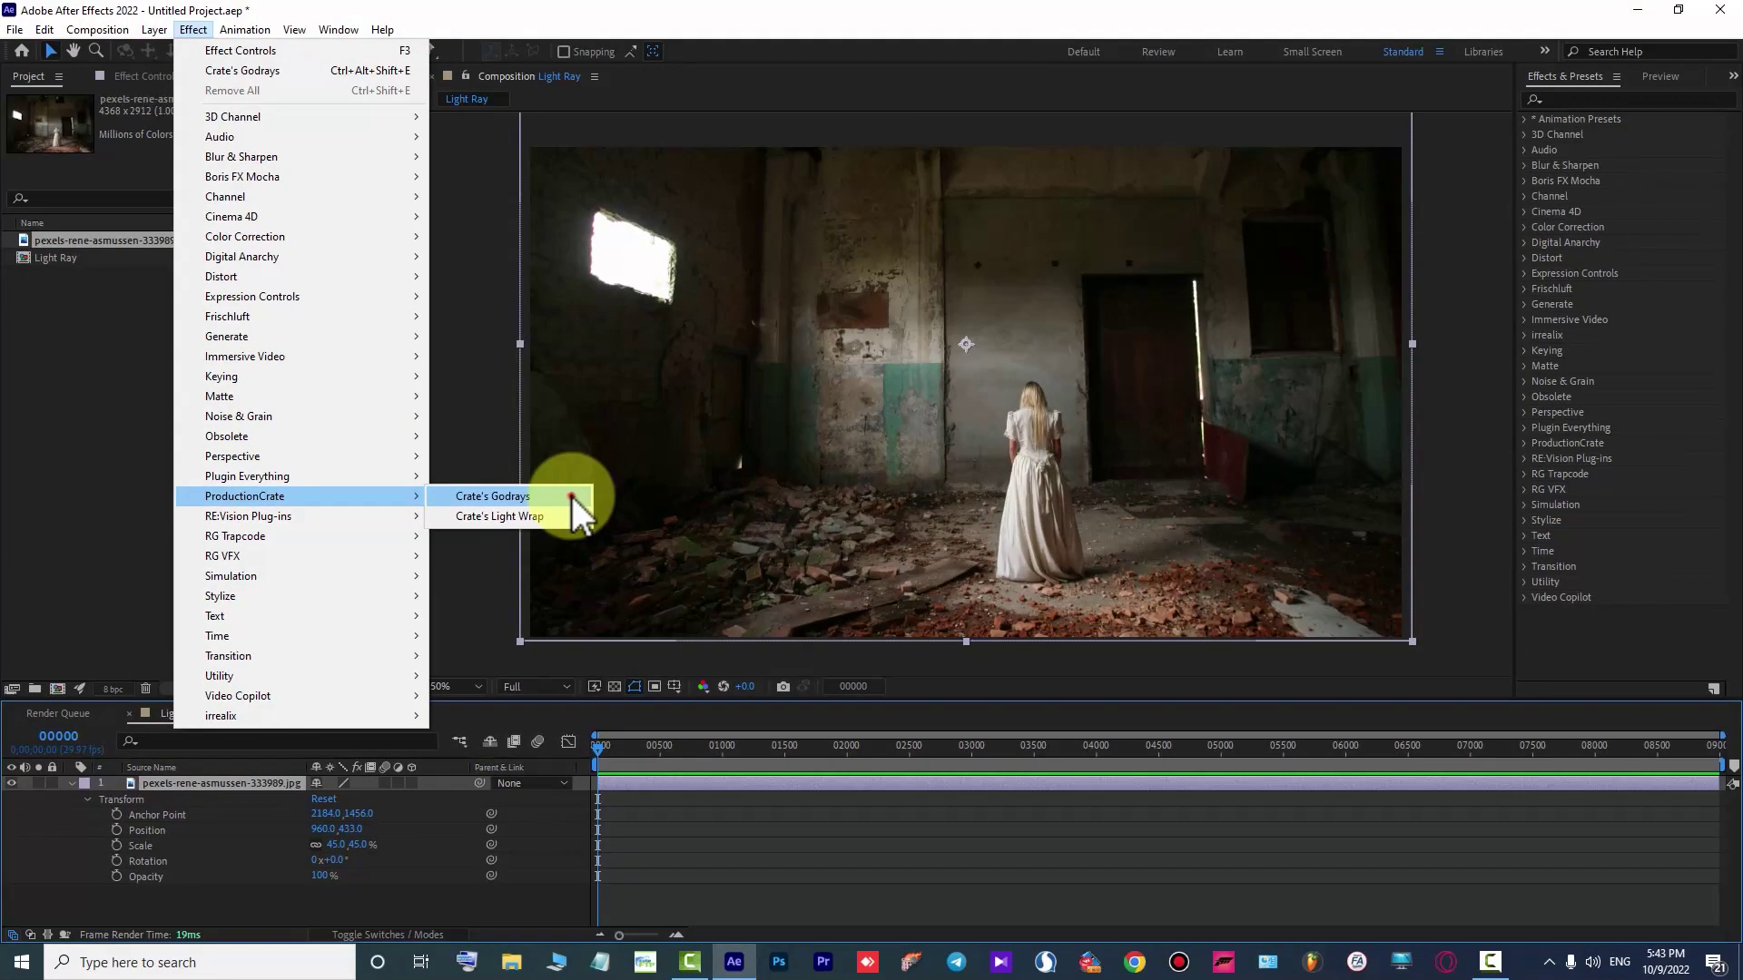
{"action": "left_click", "coordinate": [1155, 388]}
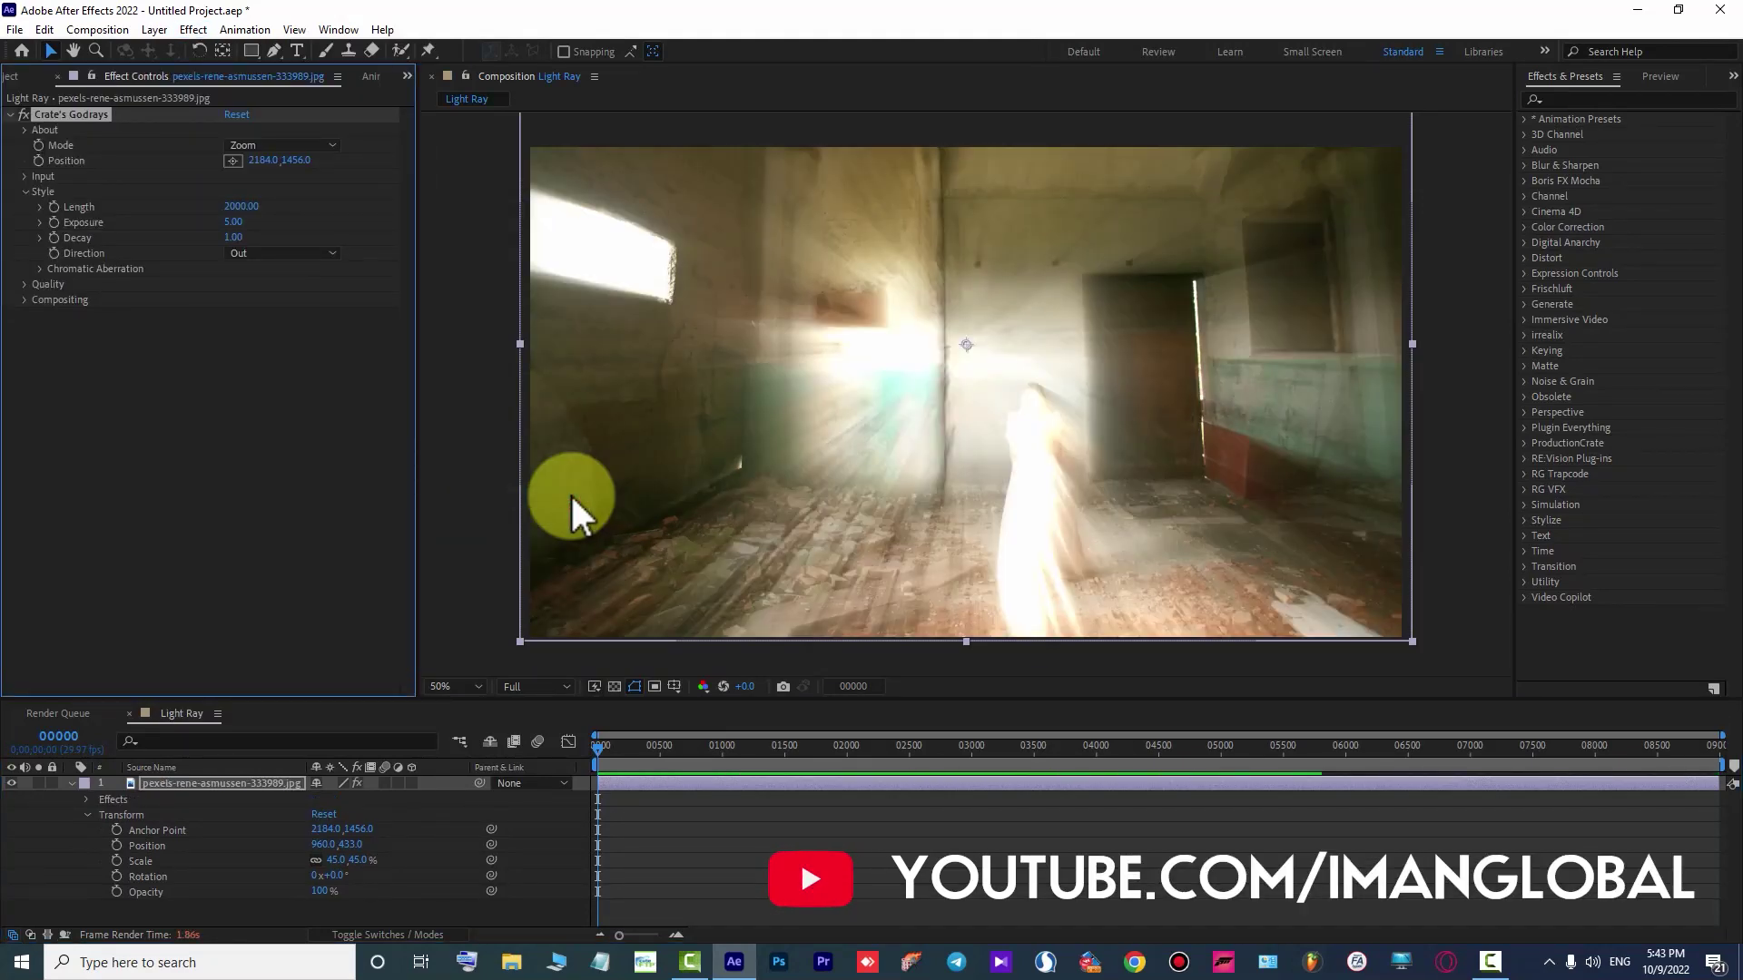
Place the godrays' source just outside the bright window's upper-left corner, at position about 262.8, 839.3
{"action": "left_click", "coordinate": [233, 161]}
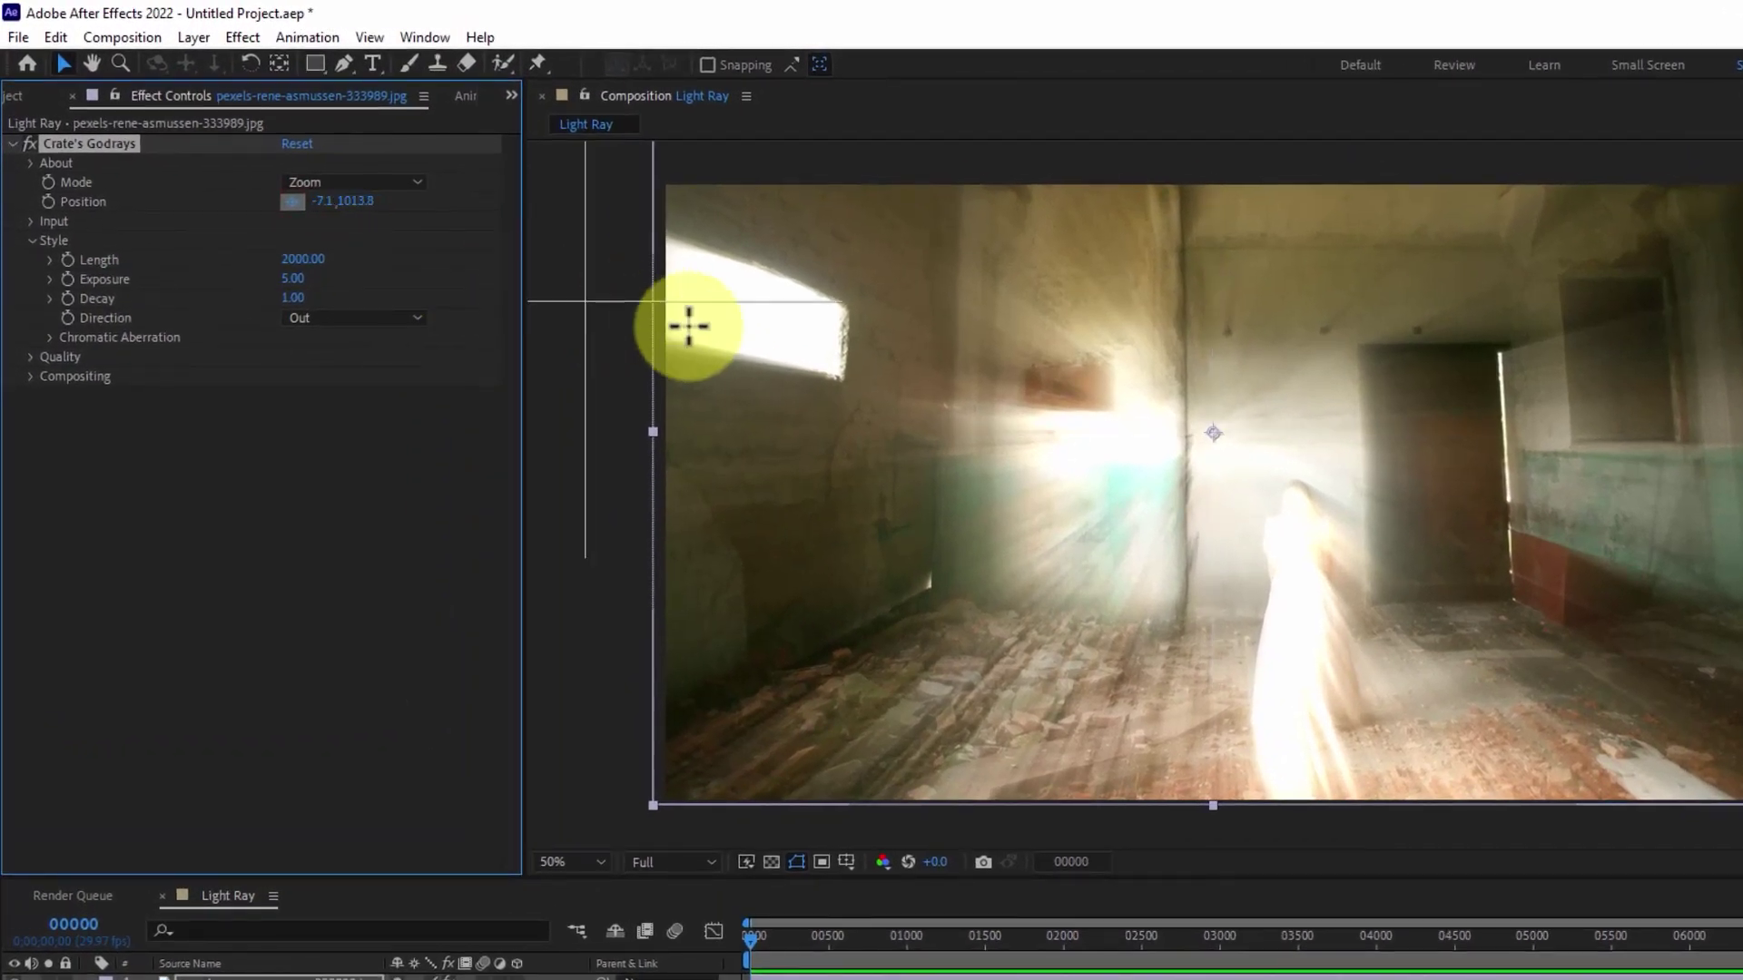
{"action": "left_click", "coordinate": [623, 254]}
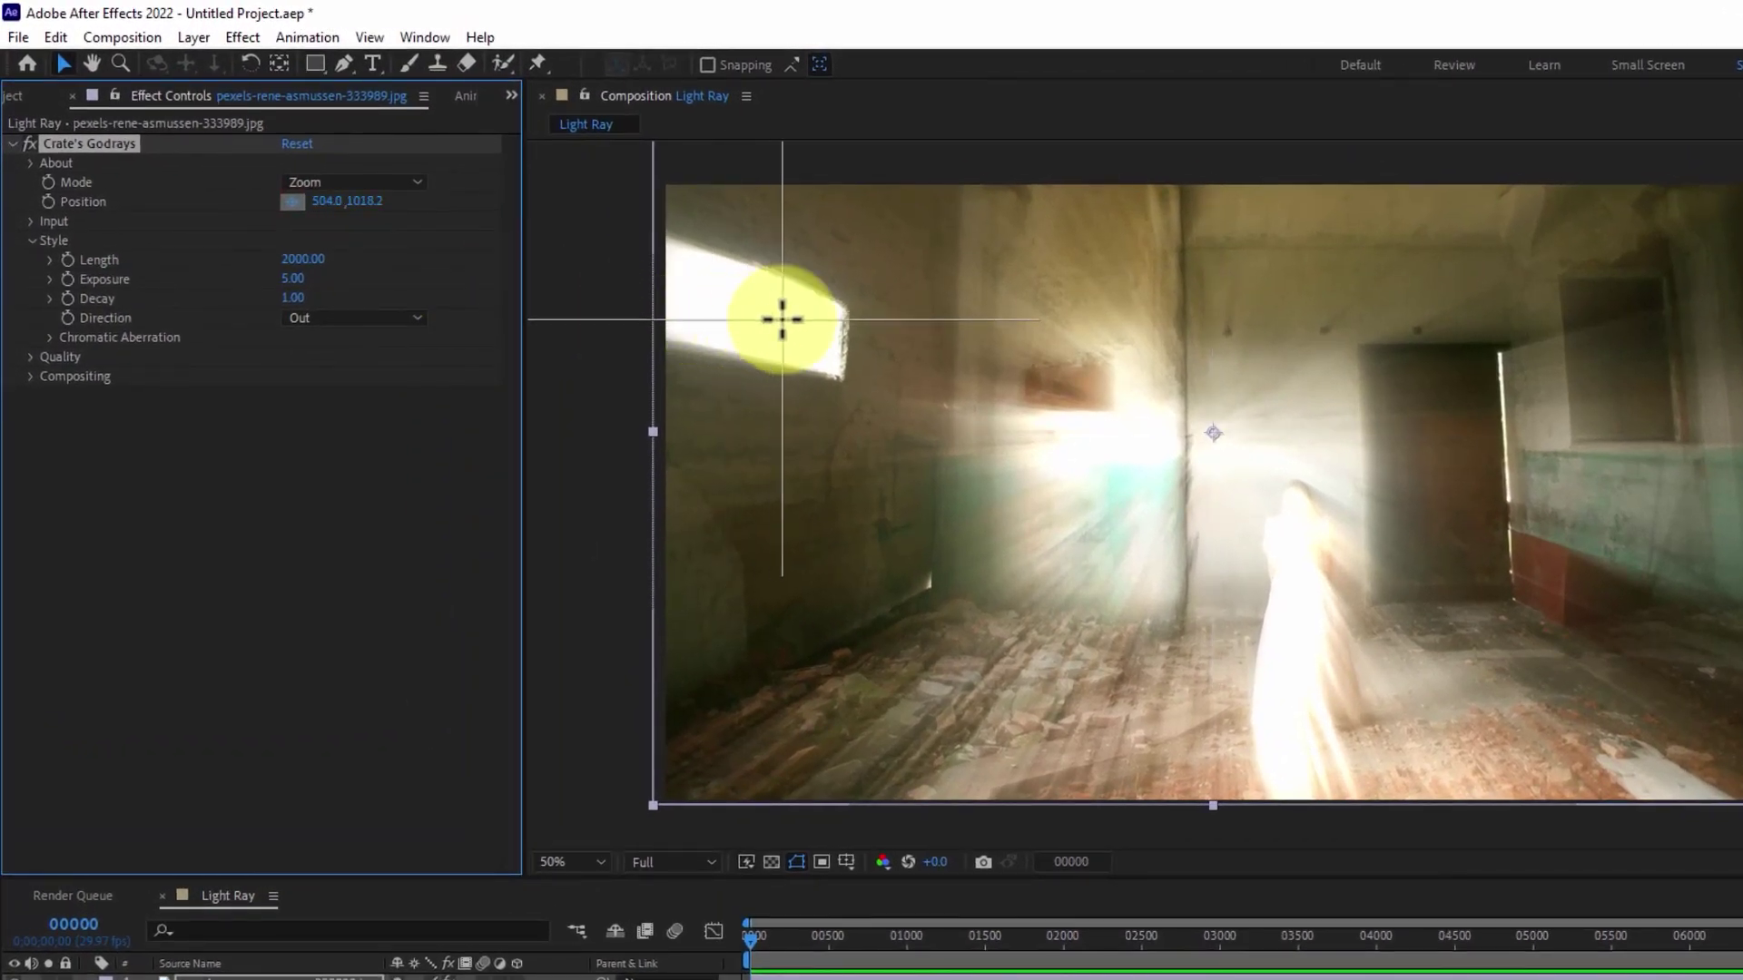
{"action": "left_click", "coordinate": [735, 305]}
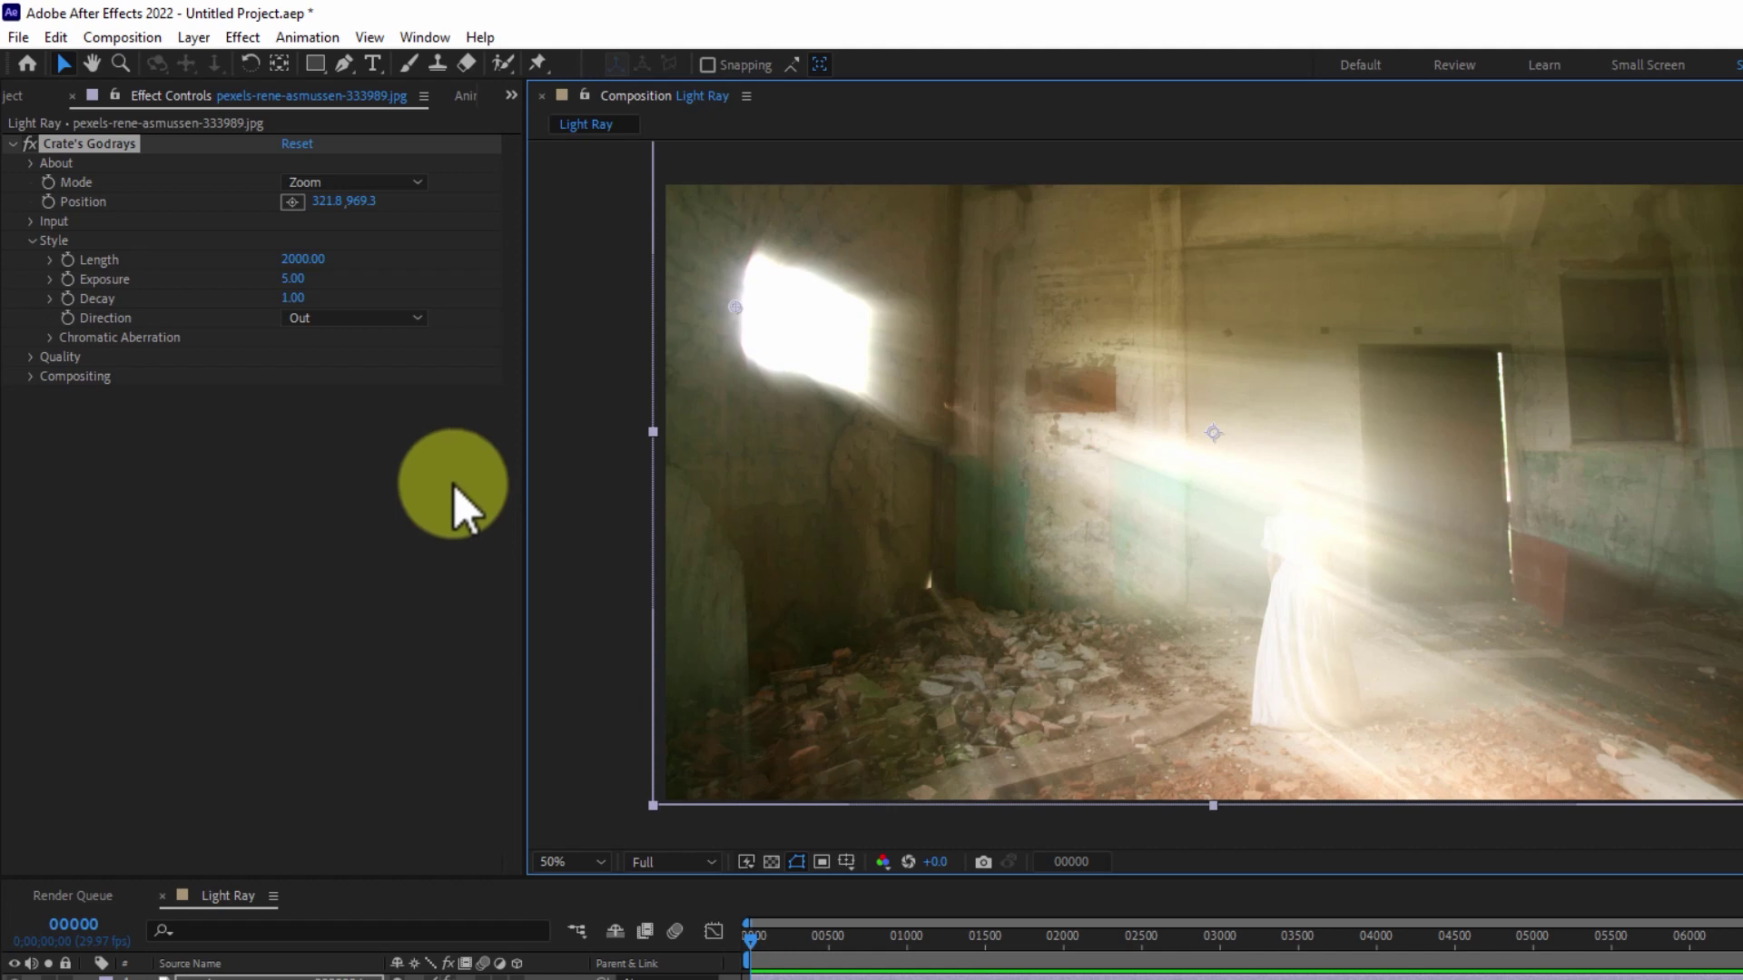
{"action": "left_click_drag", "start_coordinate": [328, 201], "coordinate": [231, 189]}
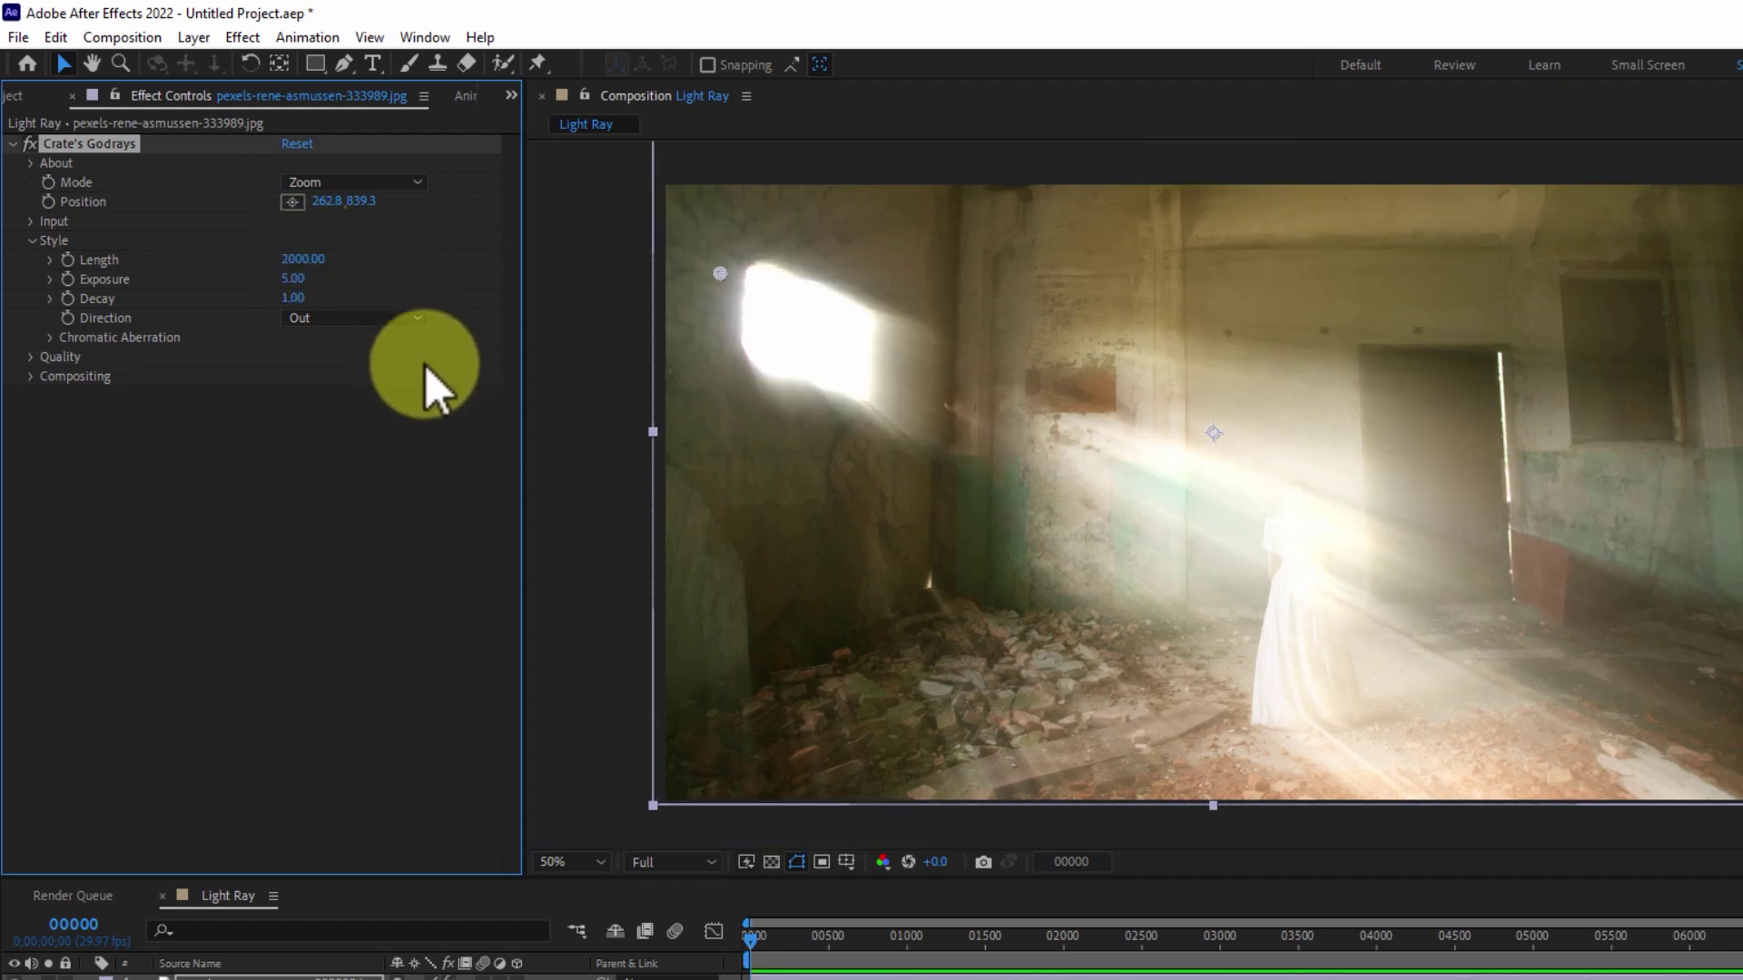
Set the godrays' input Threshold to 40% and Threshold Smooth to 15%
{"action": "left_click", "coordinate": [31, 221]}
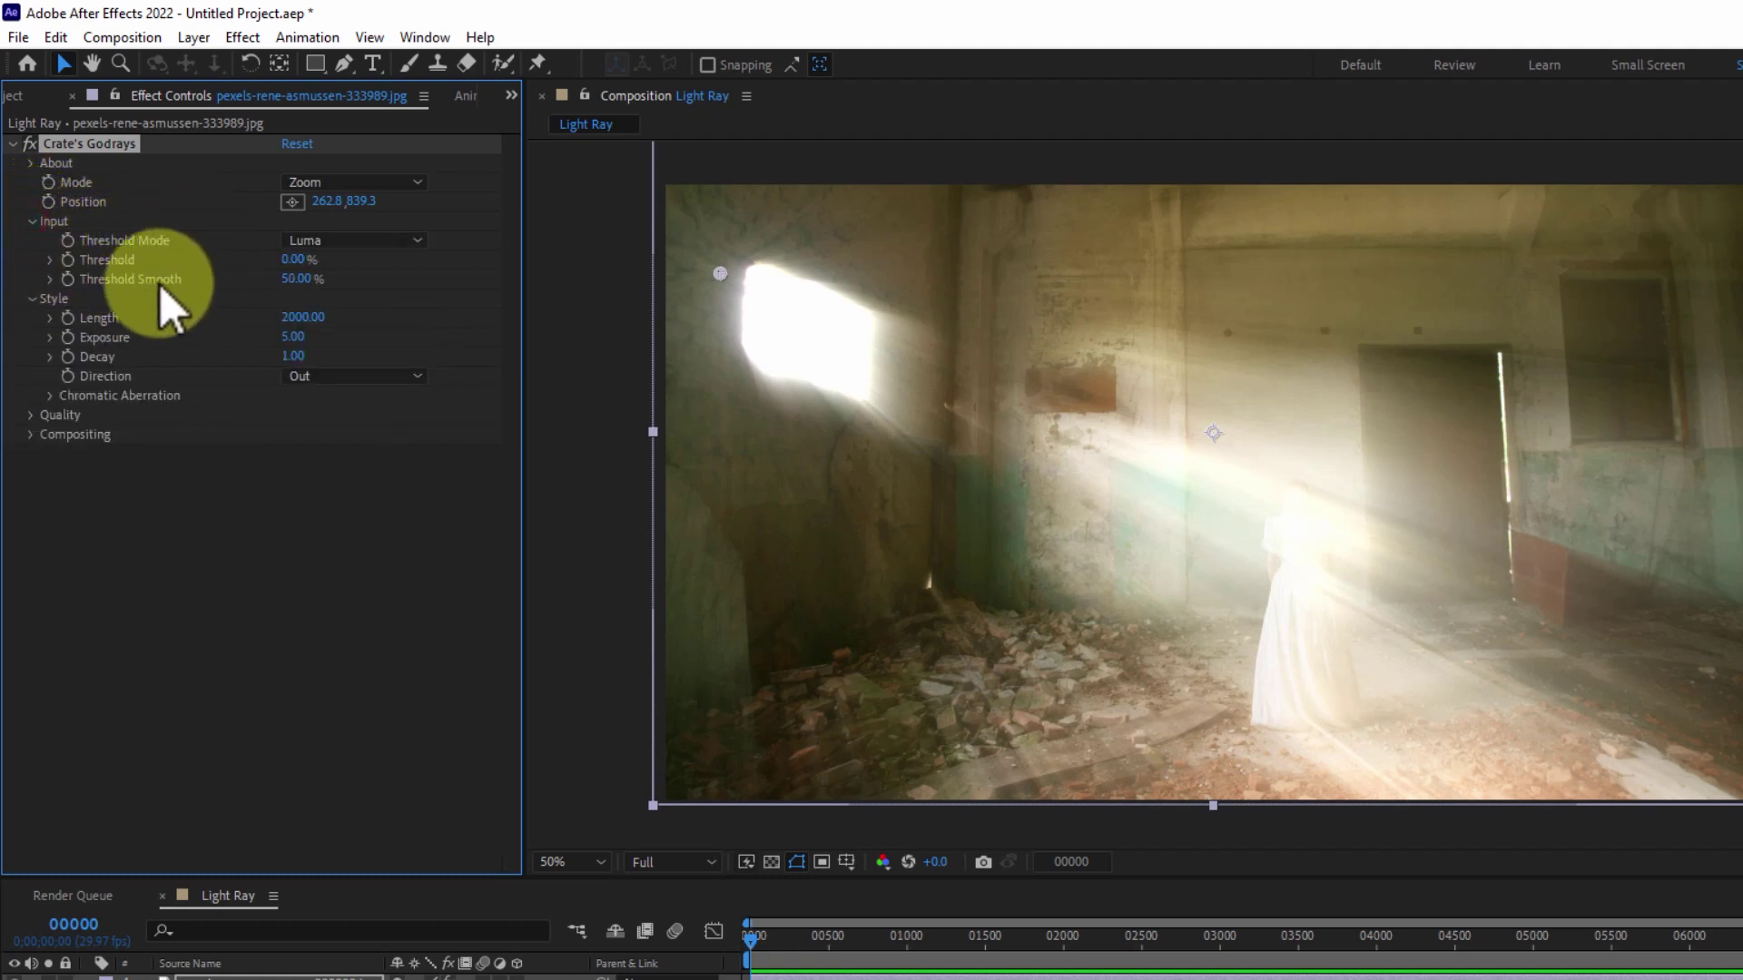
{"action": "left_click", "coordinate": [292, 260]}
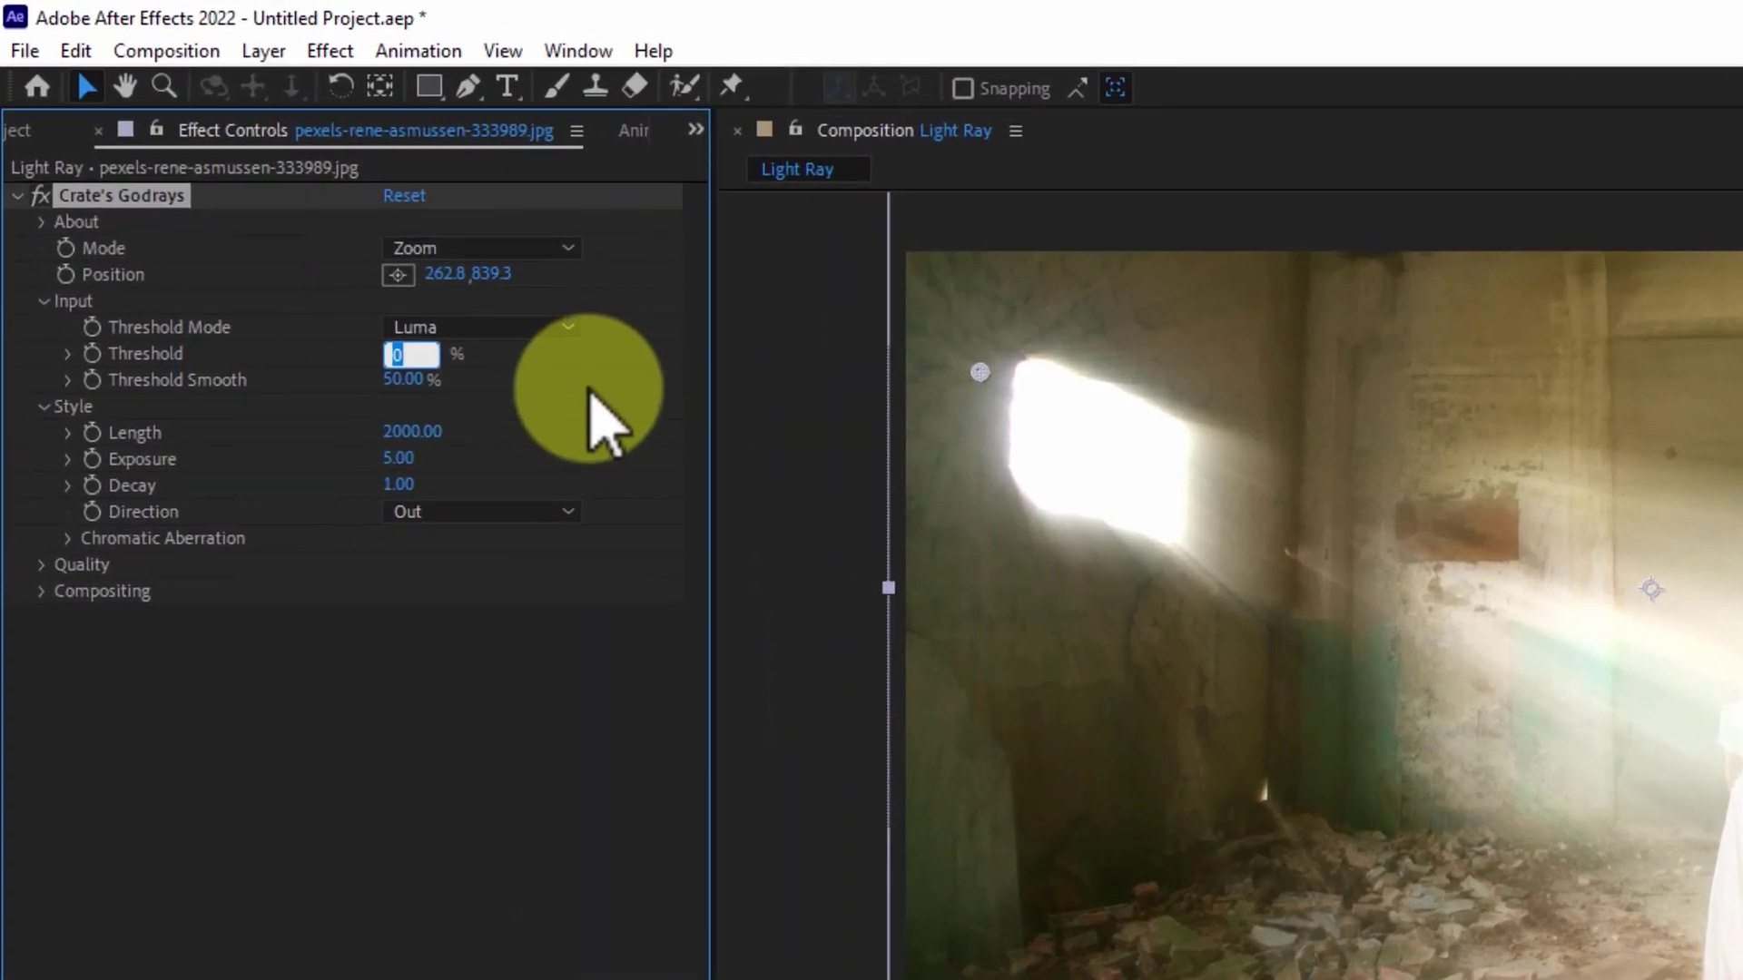
{"action": "type", "text": "40"}
{"action": "key", "text": "Return"}
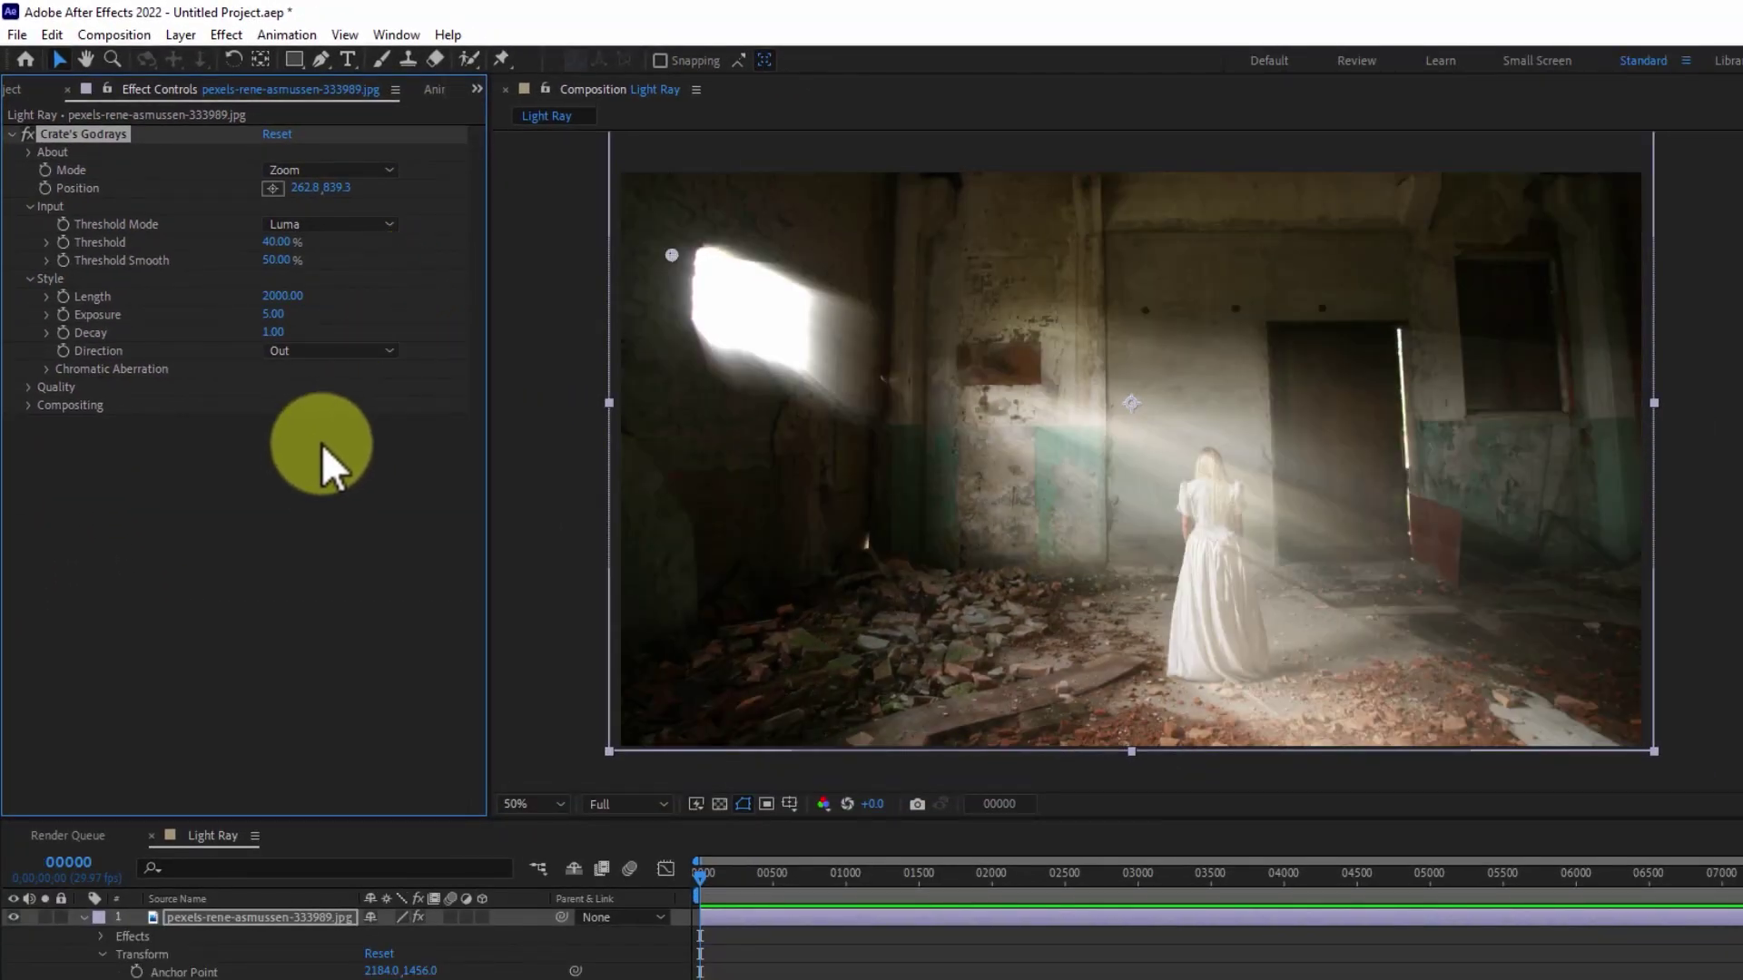
{"action": "left_click", "coordinate": [277, 261]}
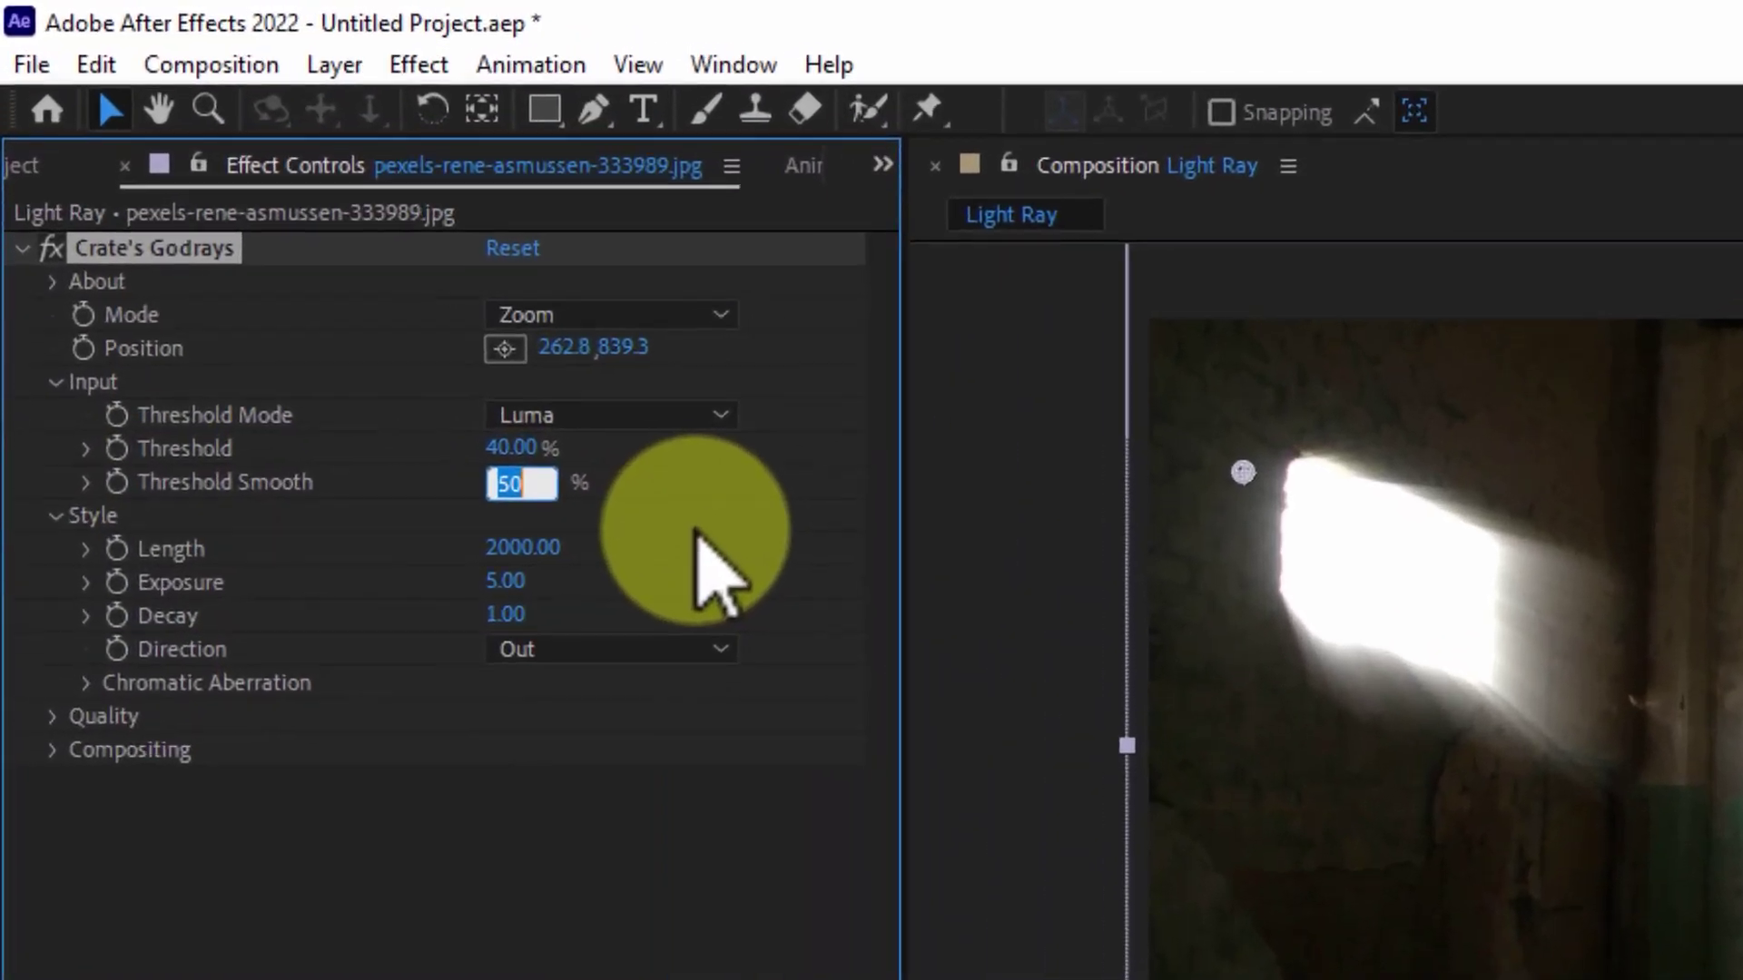
{"action": "type", "text": "1"}
{"action": "key", "text": "Return"}
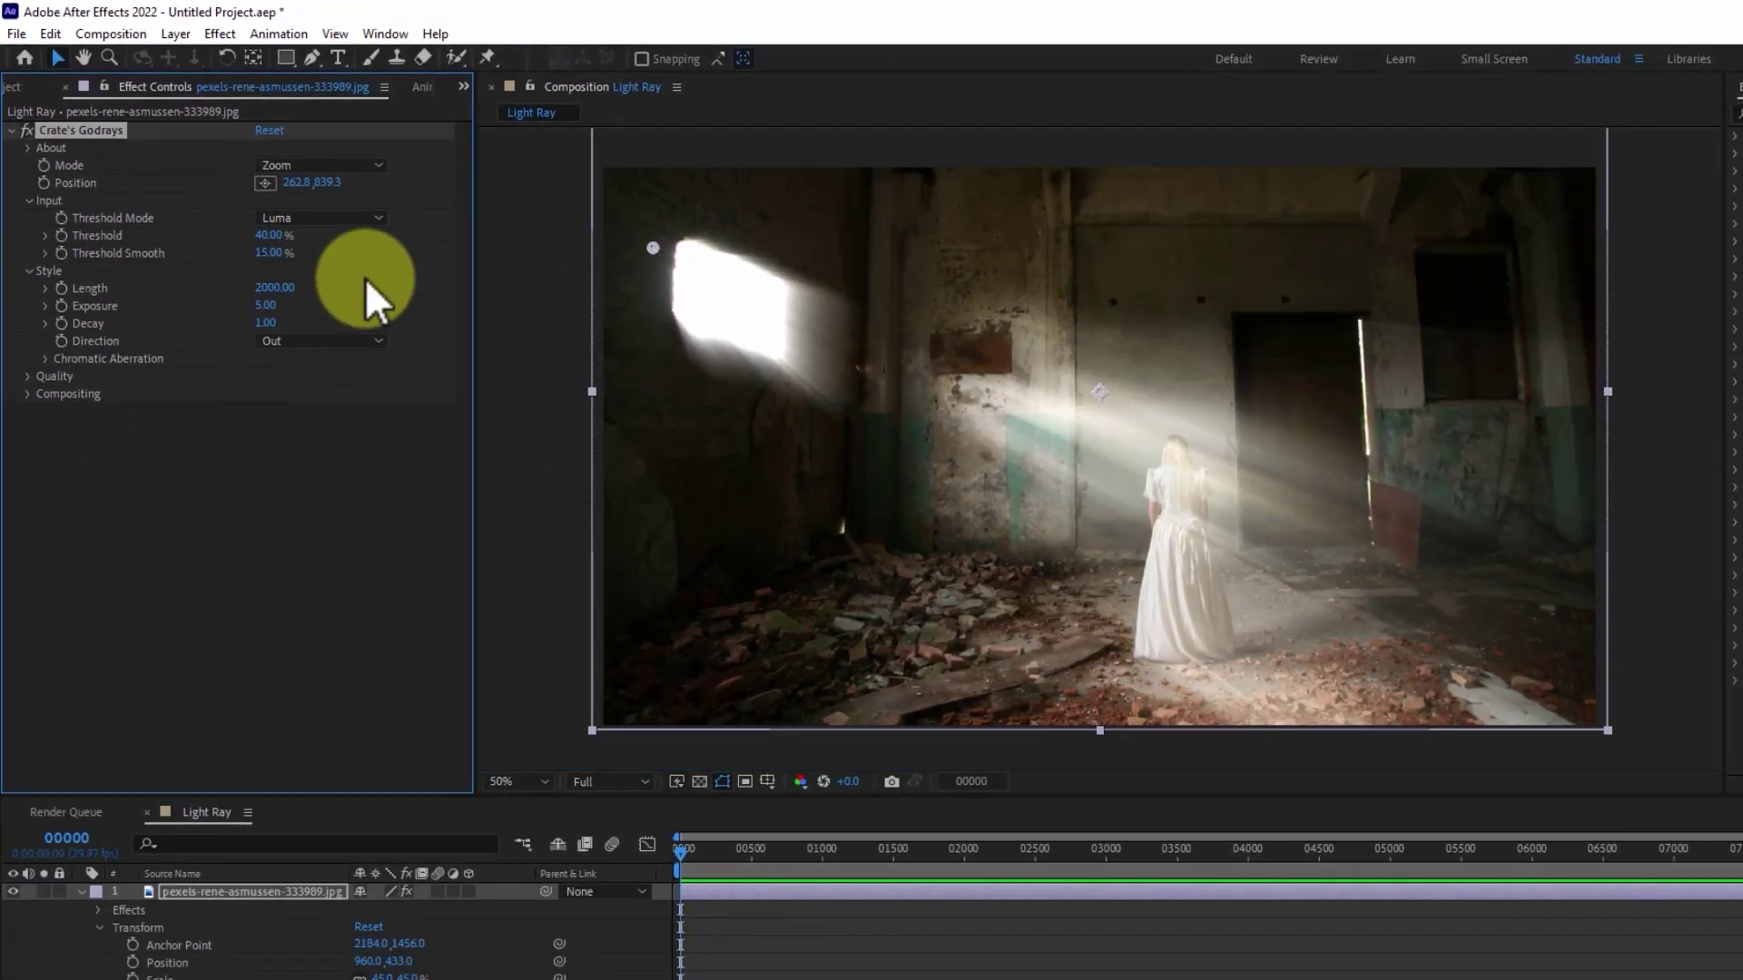
Set the Length of the godrays to 4500
{"action": "left_click", "coordinate": [284, 289]}
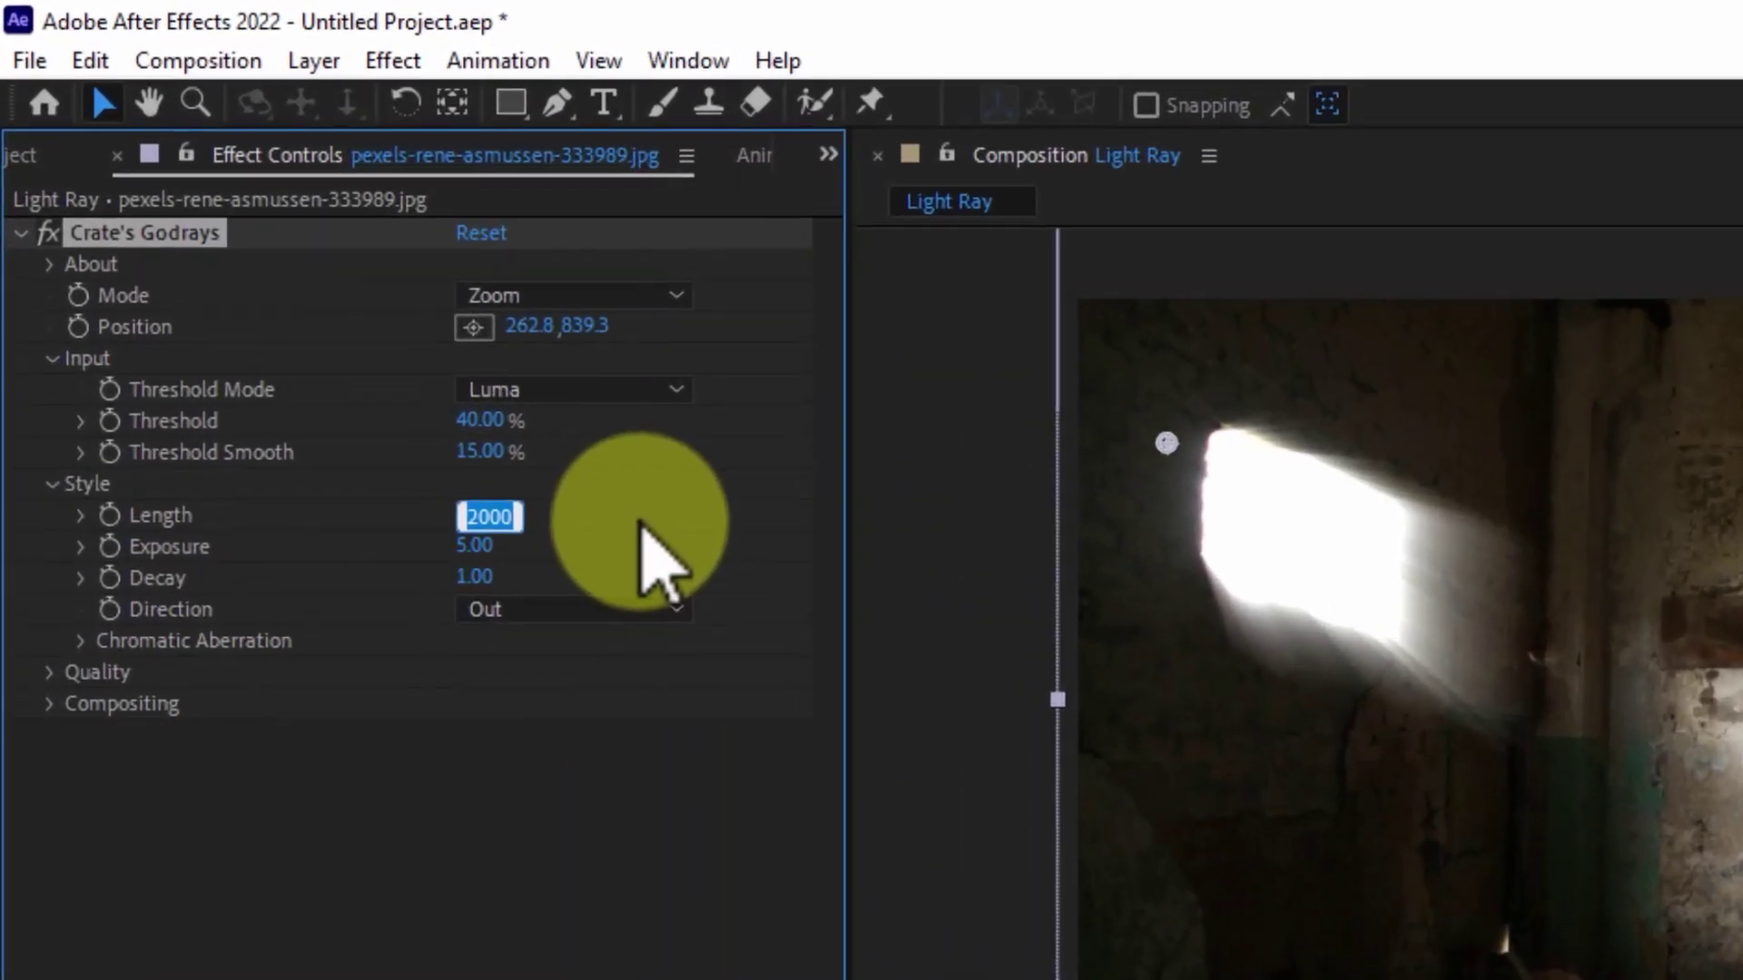
{"action": "type", "text": "45"}
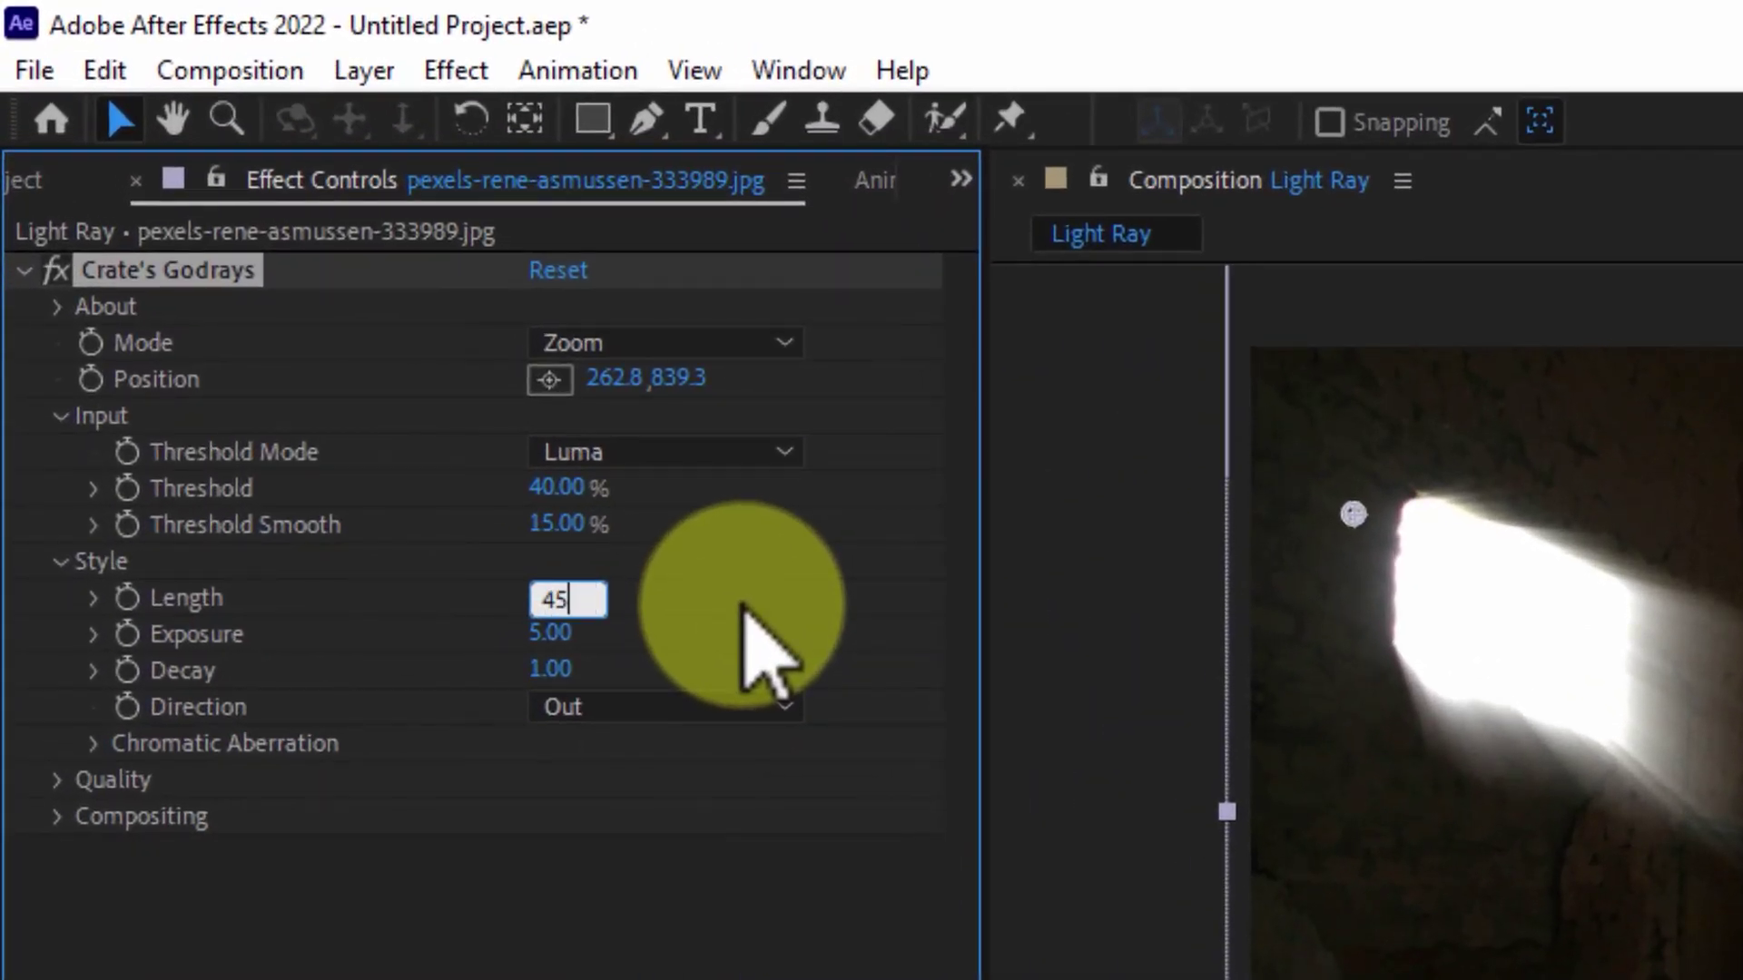
{"action": "key", "text": "Return"}
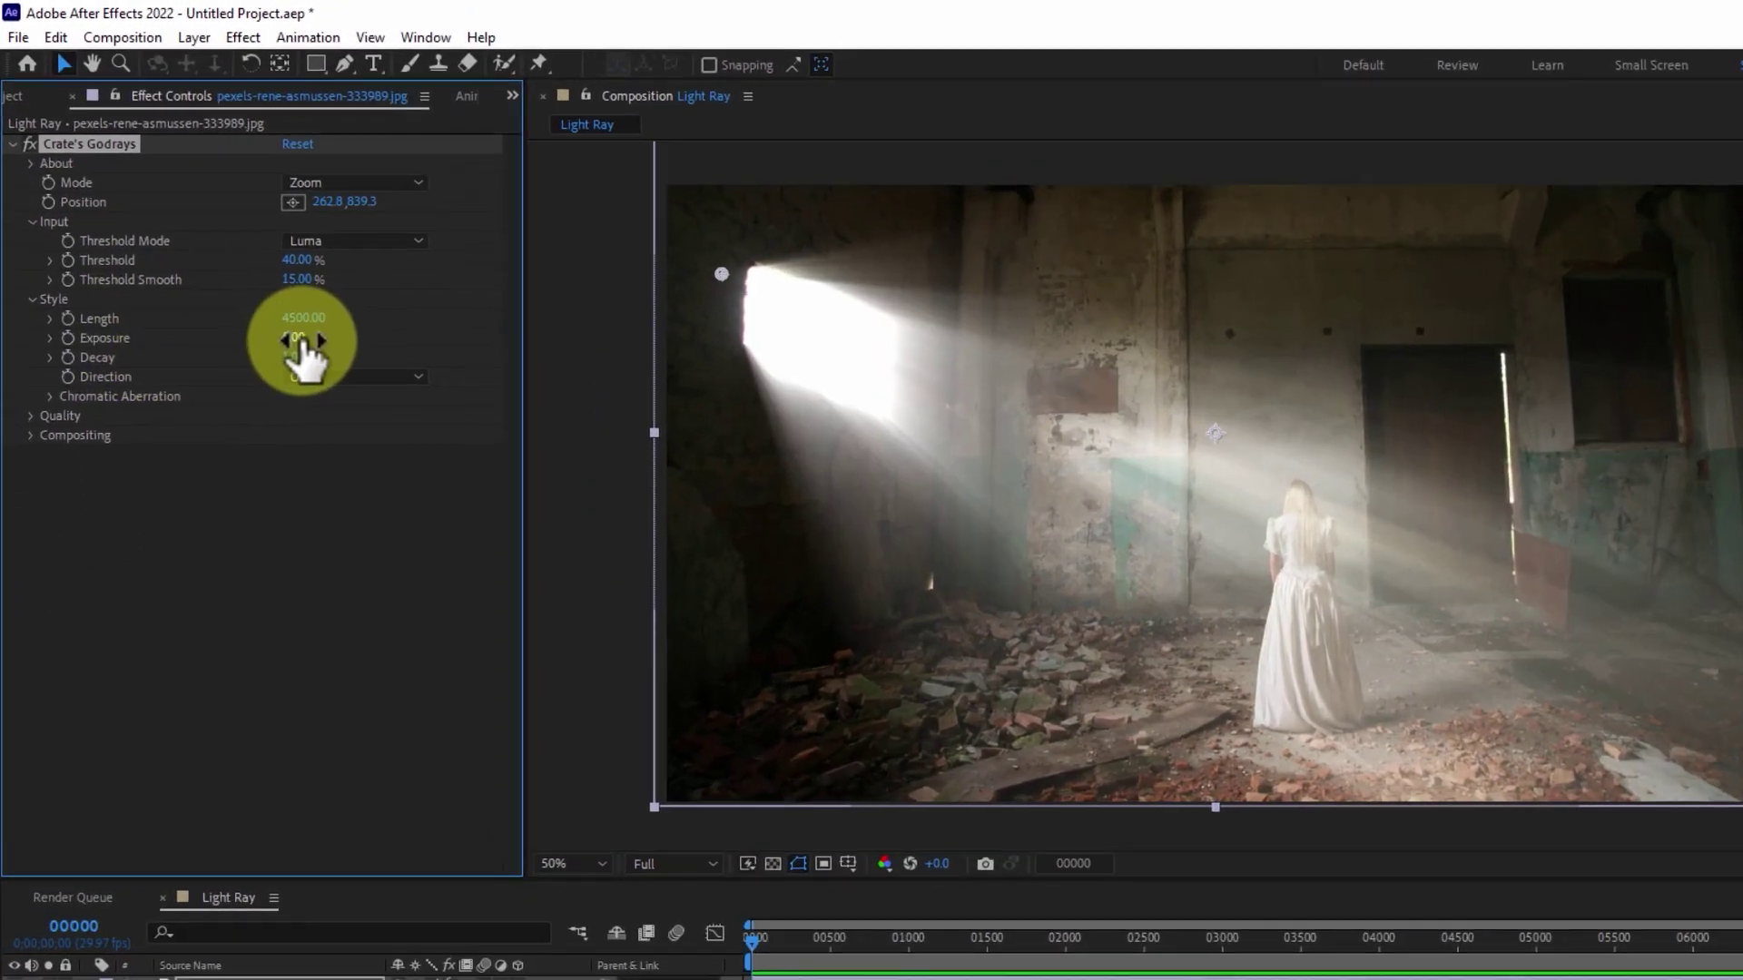
Set the godrays' Exposure to 3 and Decay to 0.5
{"action": "left_click", "coordinate": [269, 309]}
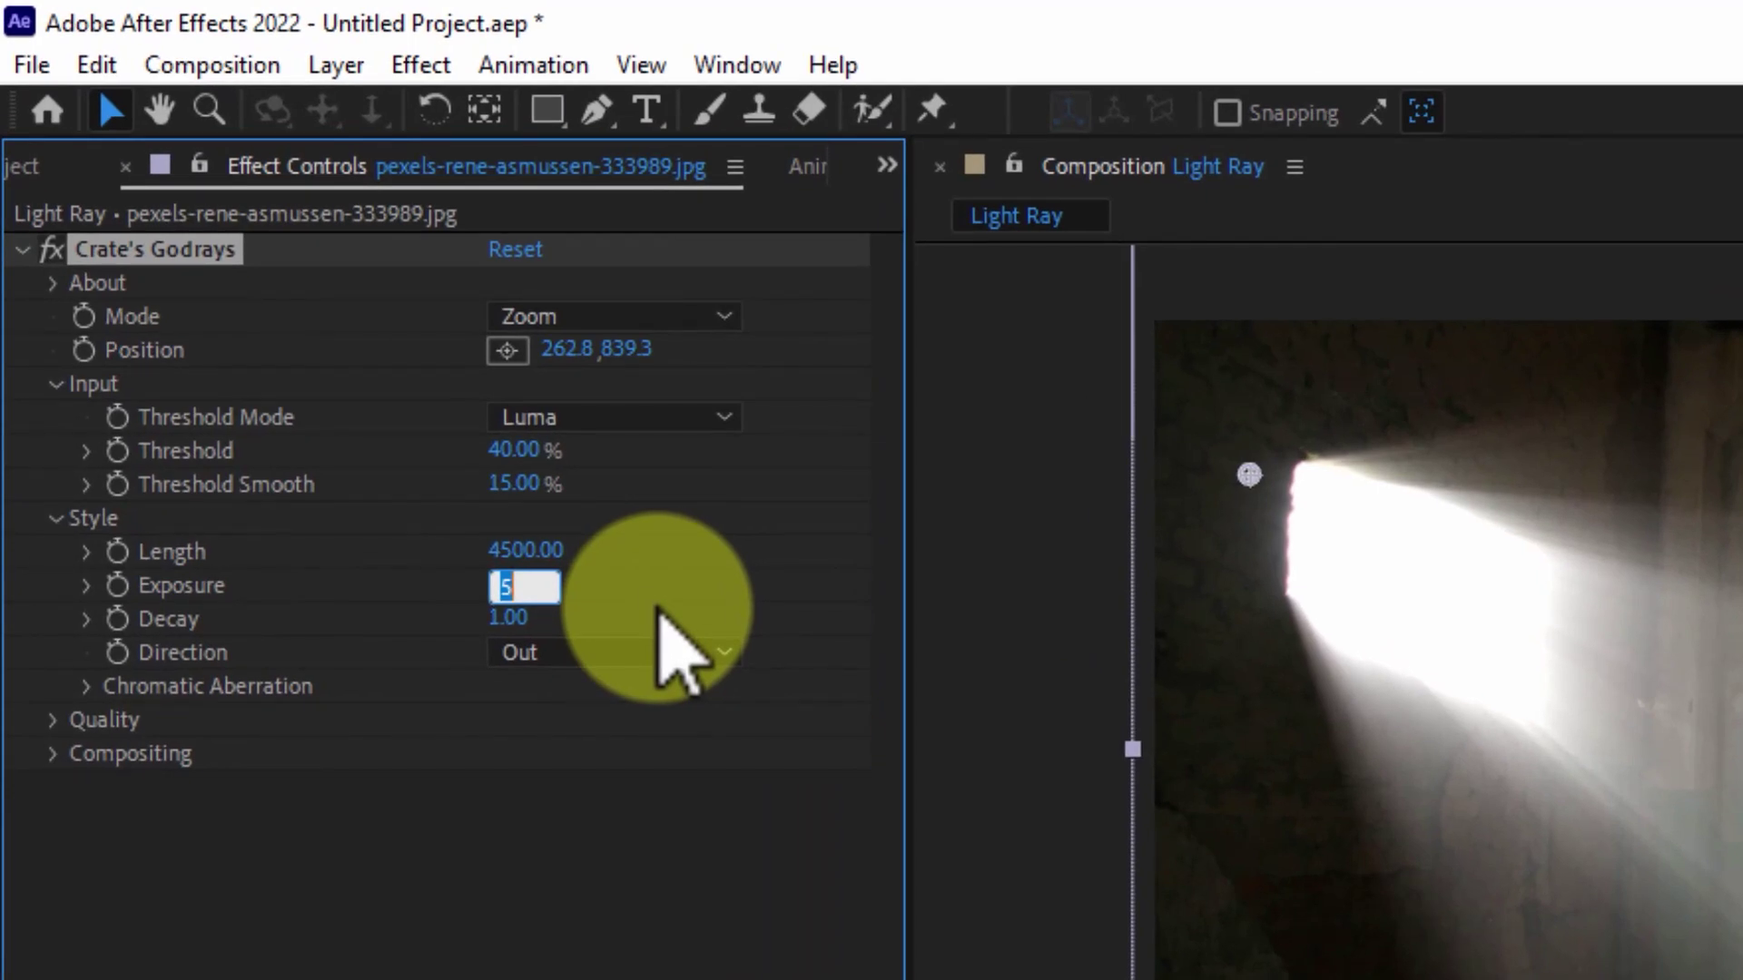
{"action": "type", "text": "3"}
{"action": "key", "text": "Return"}
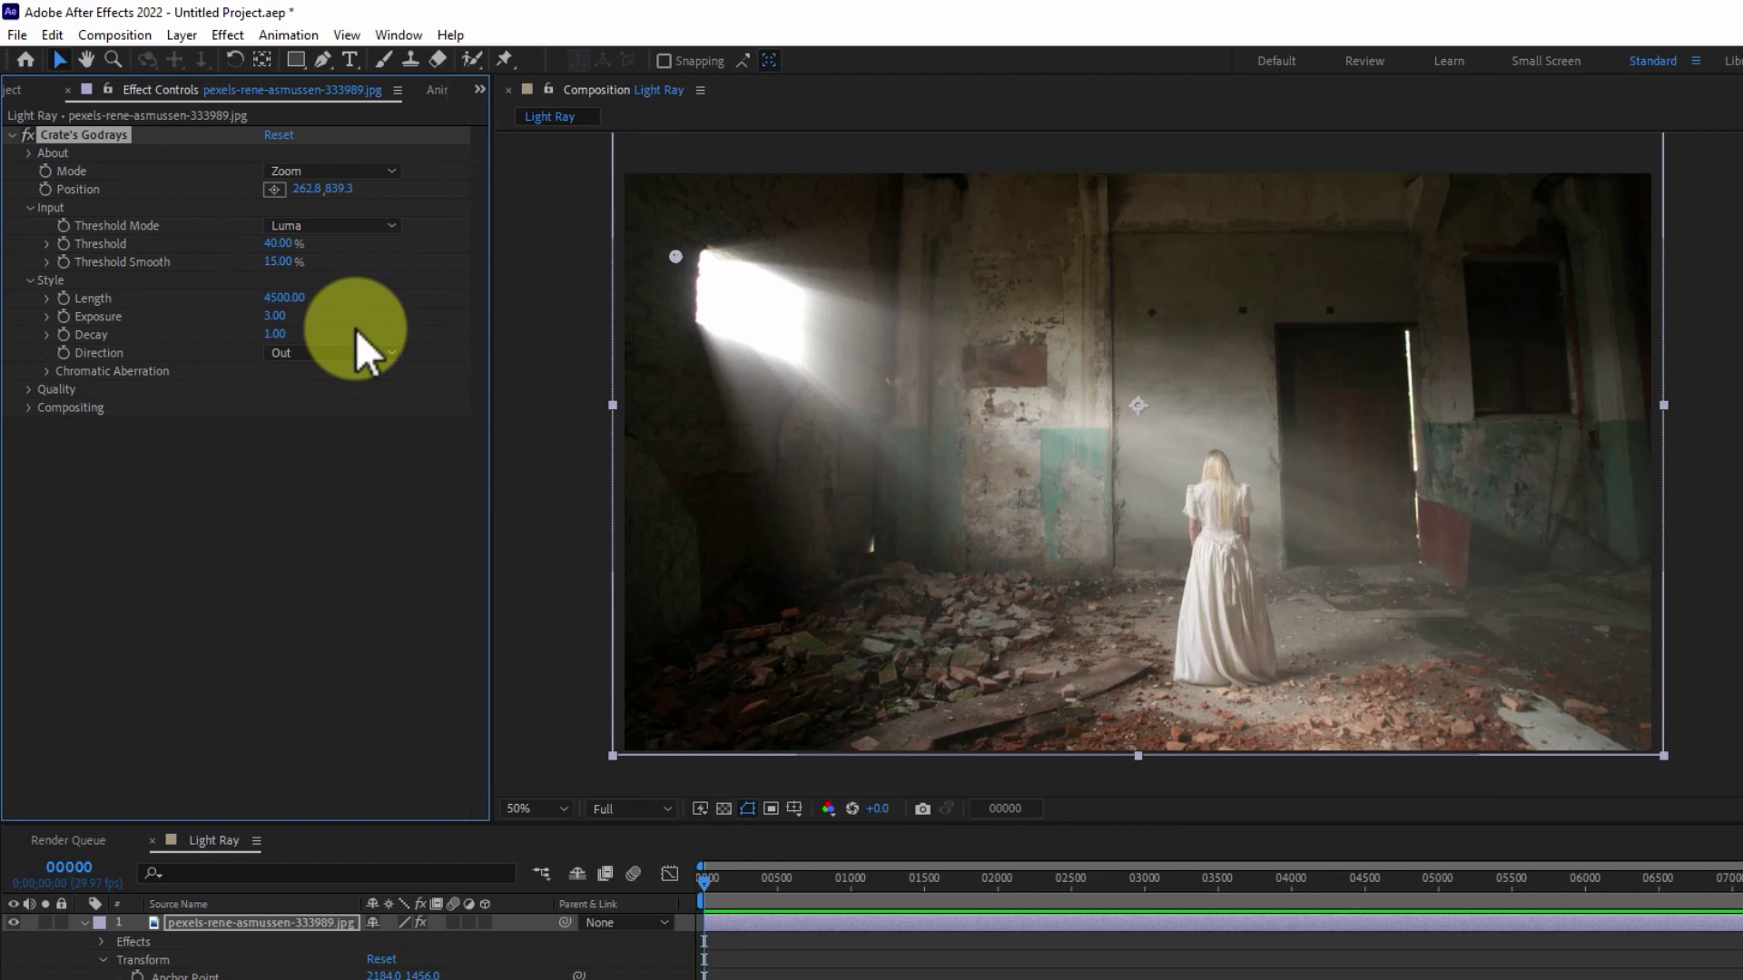
{"action": "left_click", "coordinate": [275, 334]}
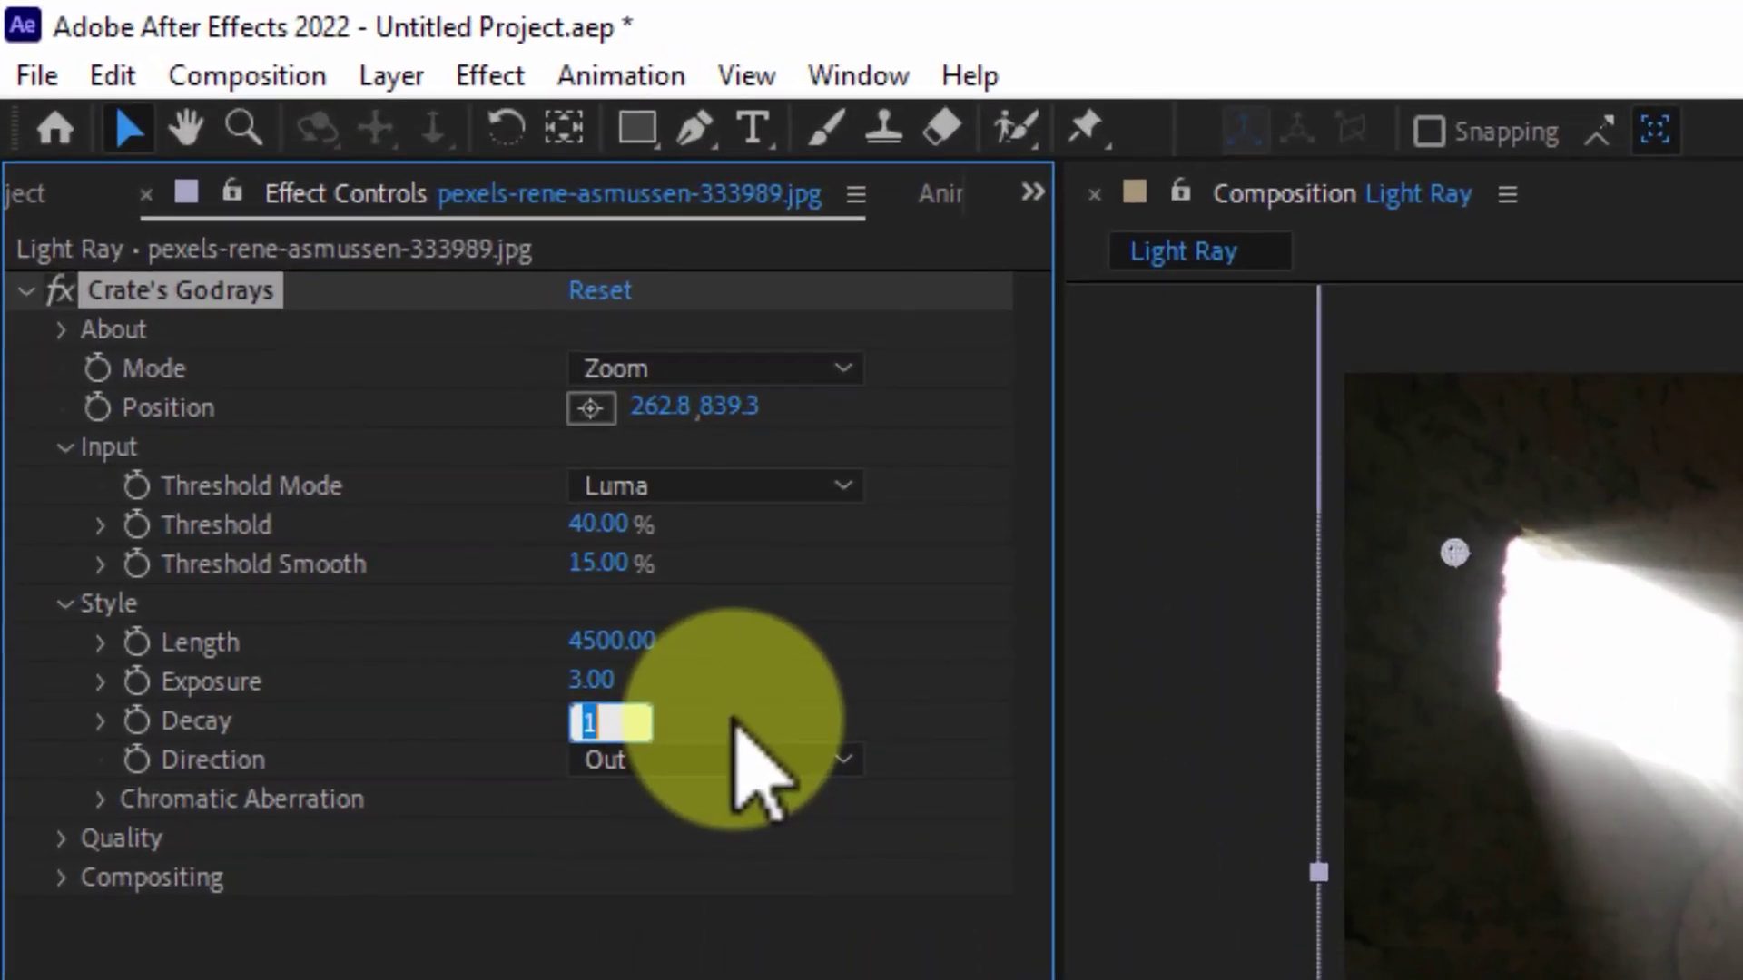
{"action": "key", "text": "BackSpace"}
{"action": "type", "text": ".5"}
{"action": "key", "text": "Return"}
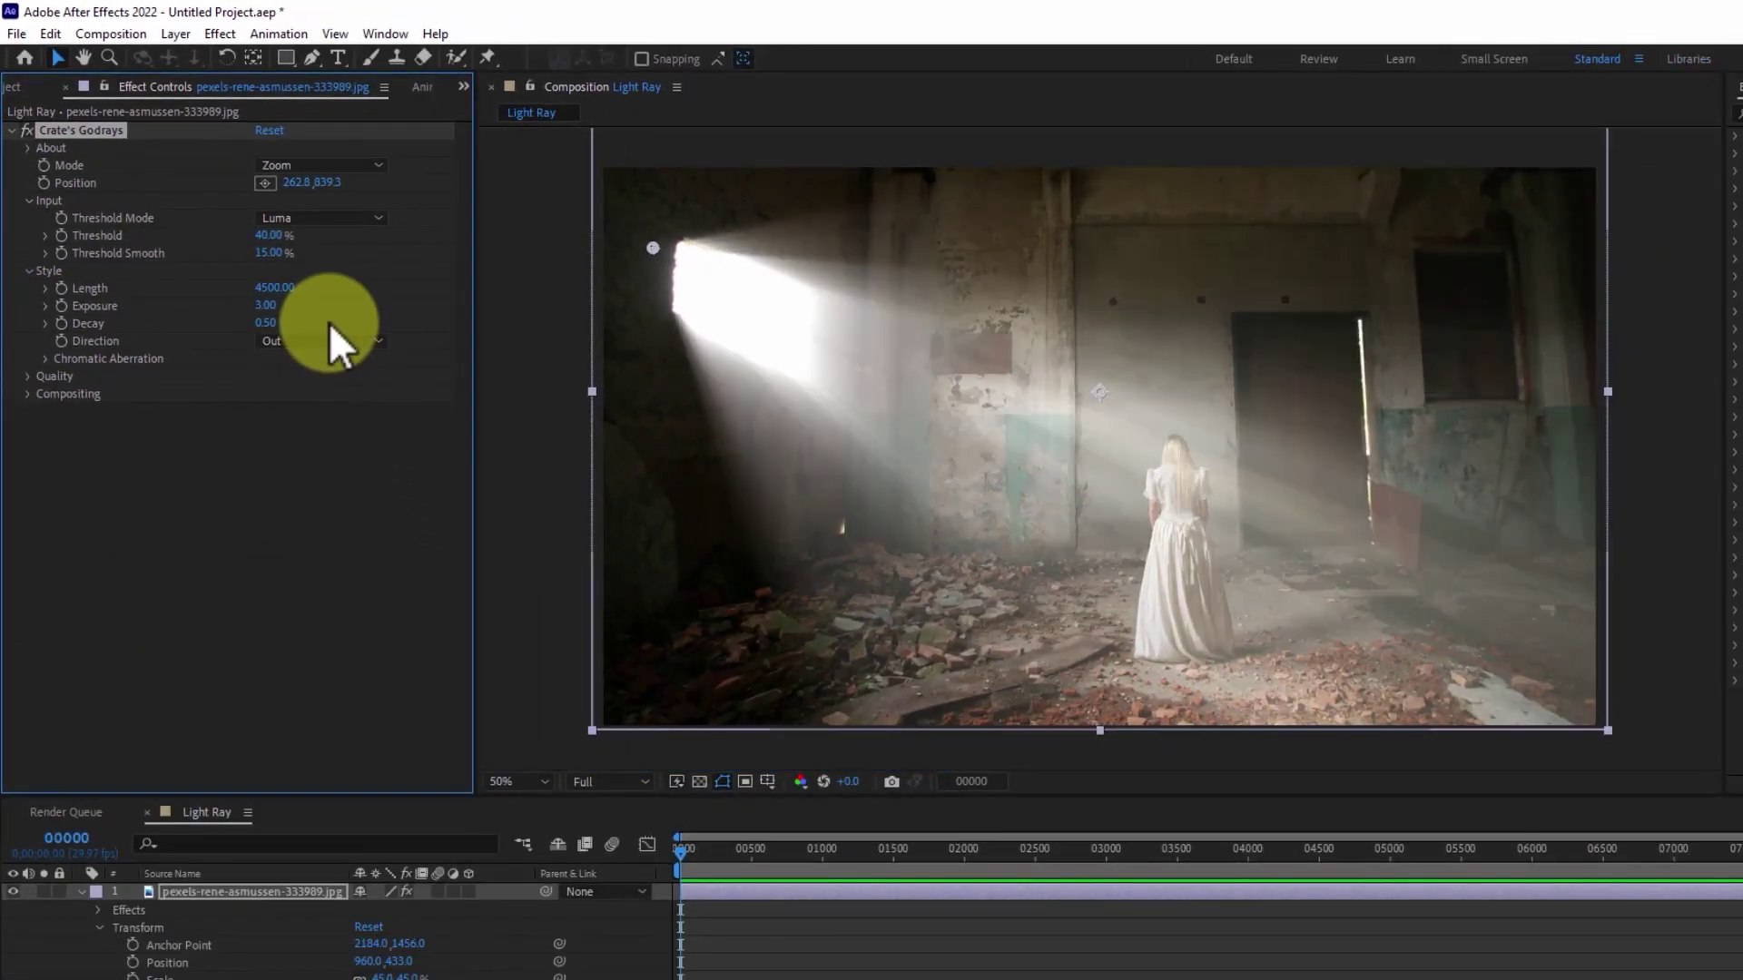
Set the godrays' Exposure to 5 and Decay to 1
{"action": "left_click", "coordinate": [277, 305]}
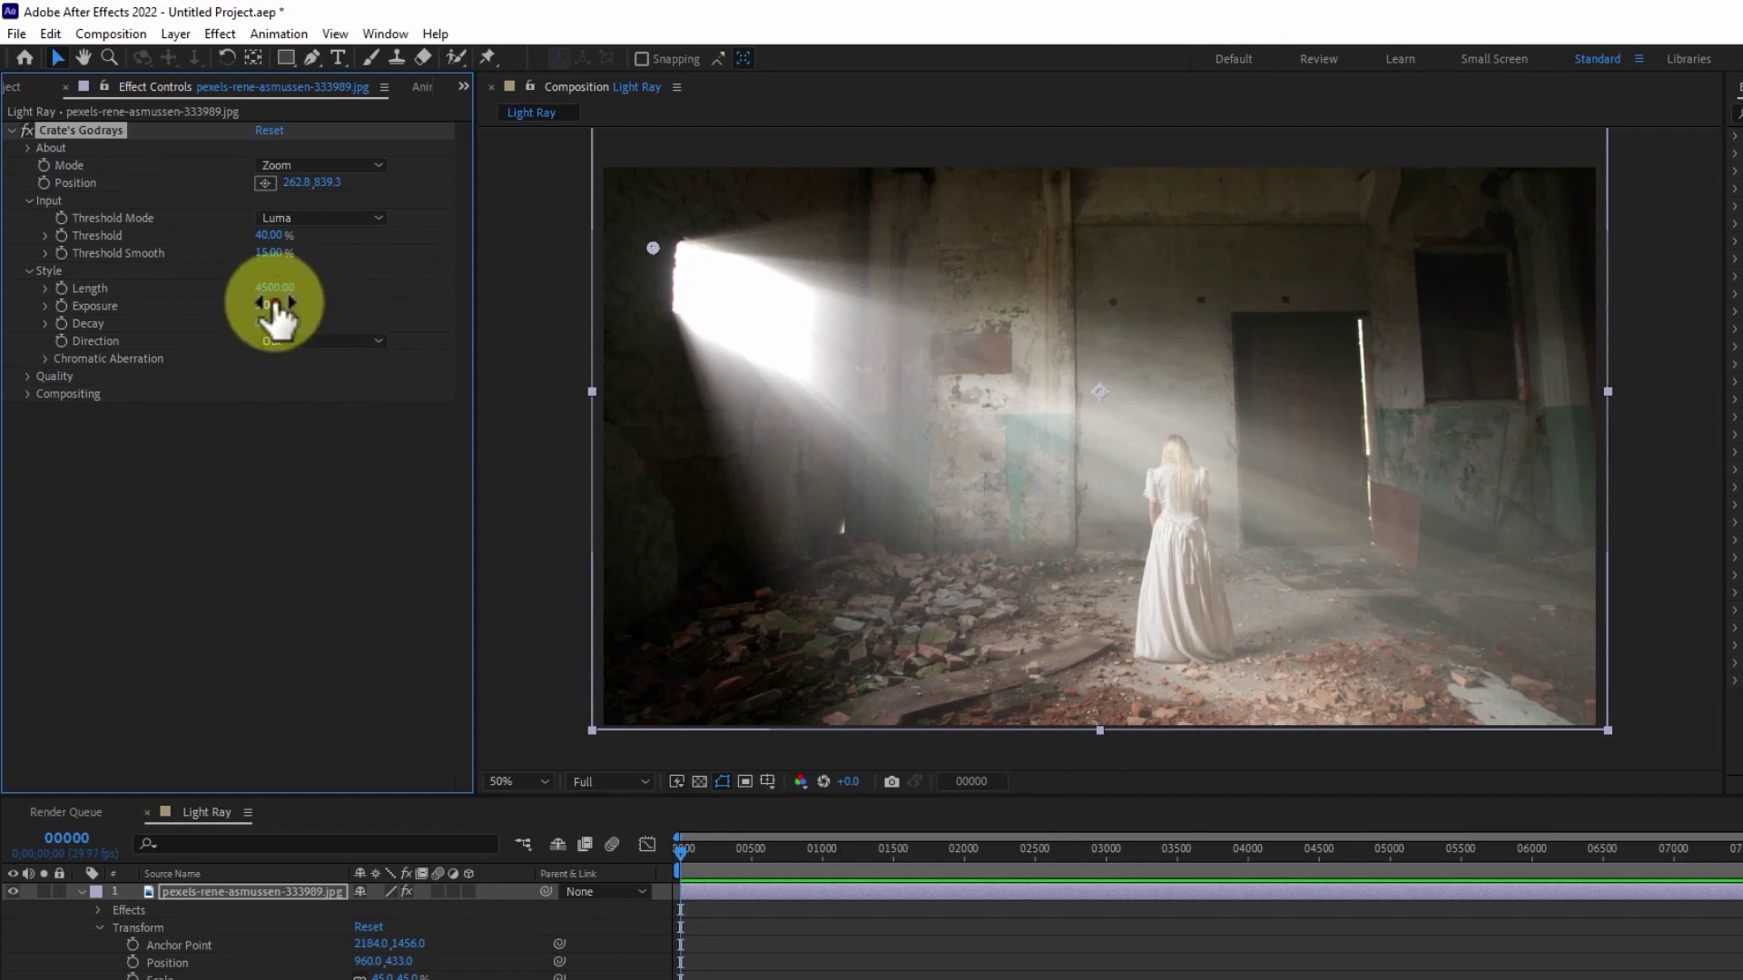
{"action": "type", "text": "5"}
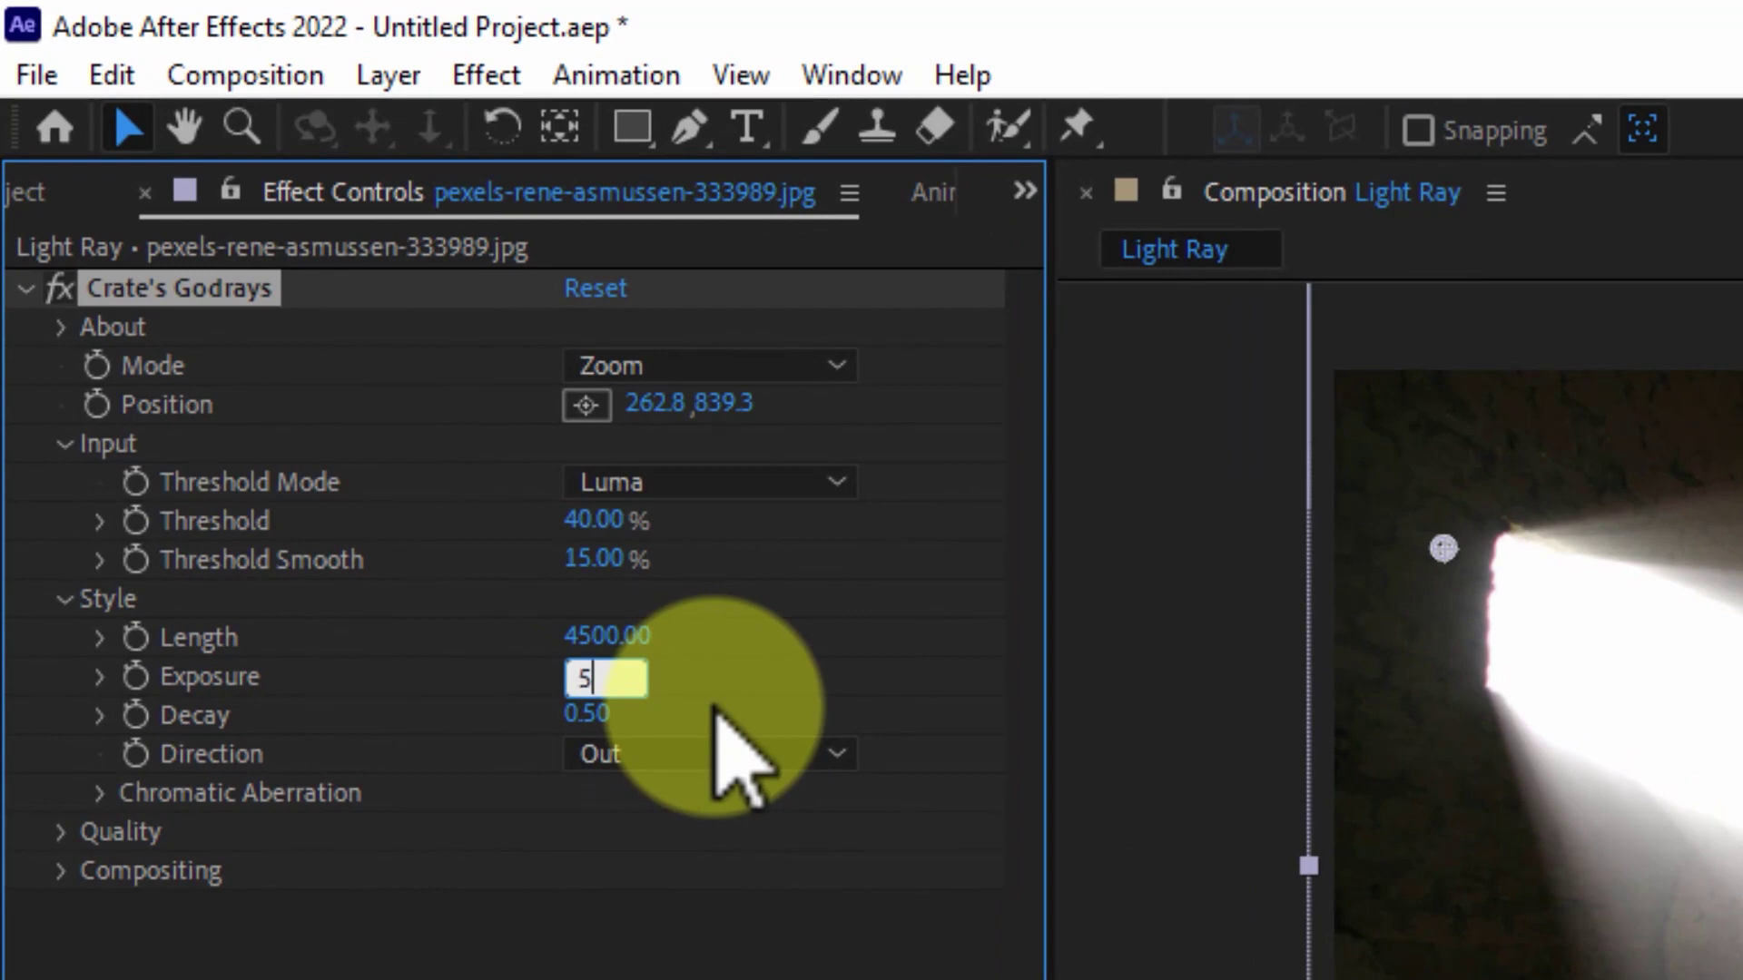
{"action": "key", "text": "Return"}
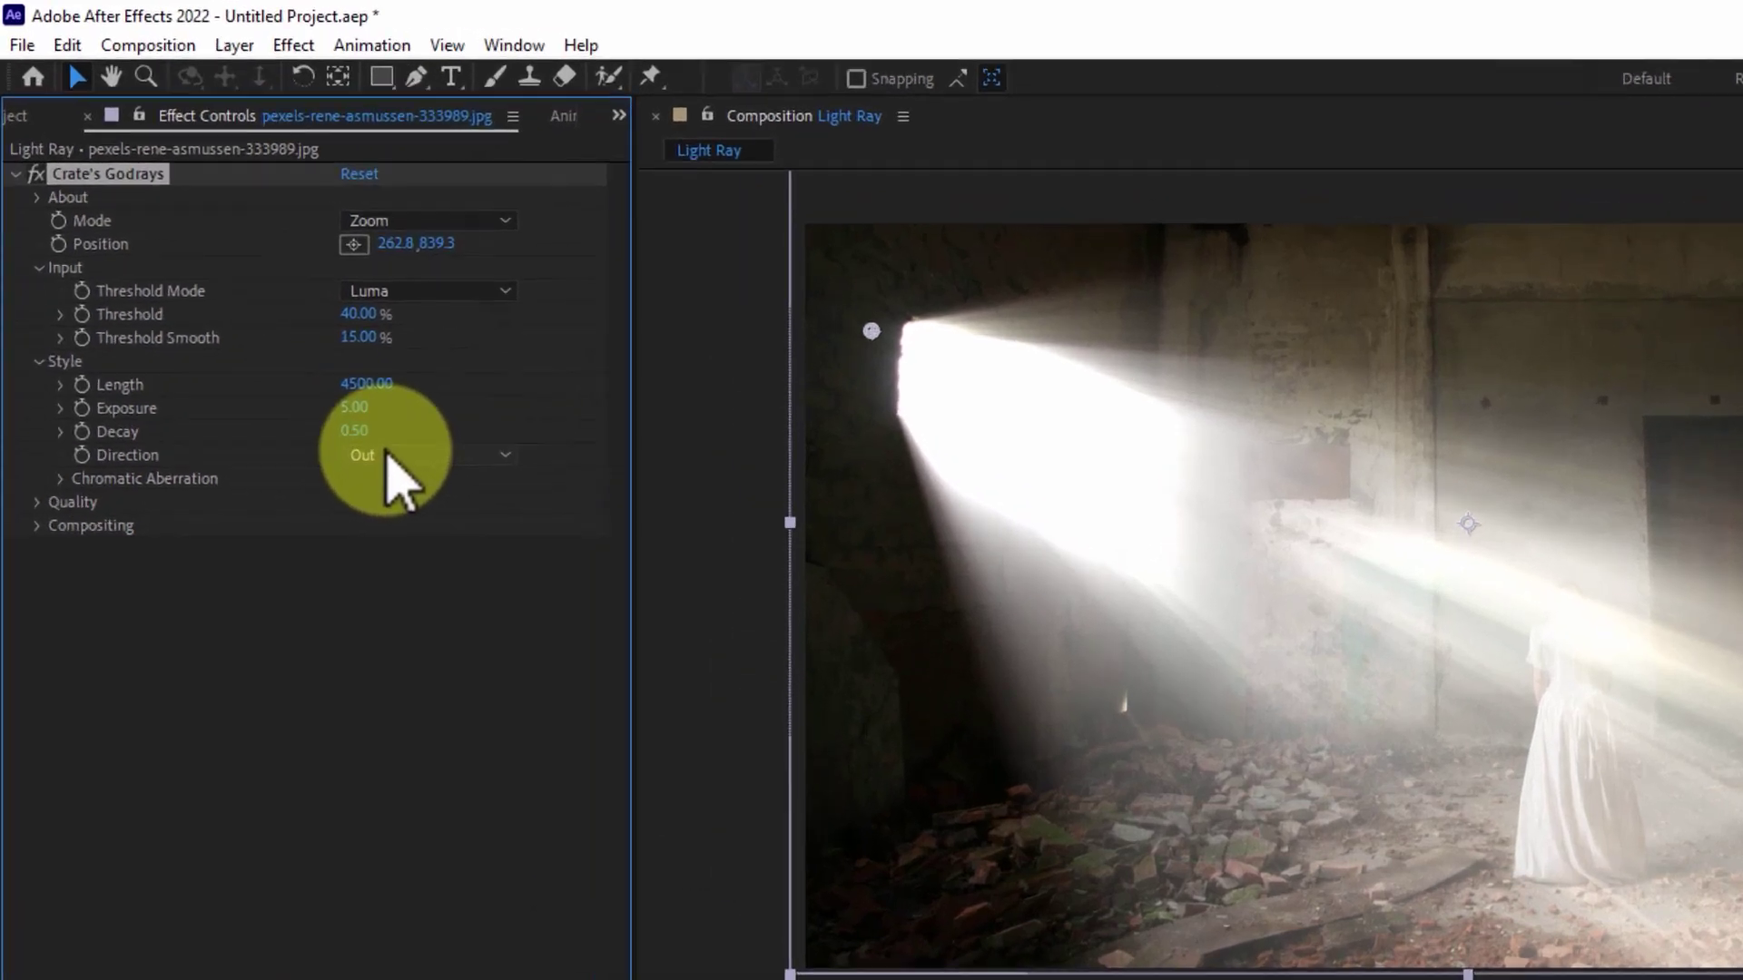
{"action": "left_click", "coordinate": [345, 419]}
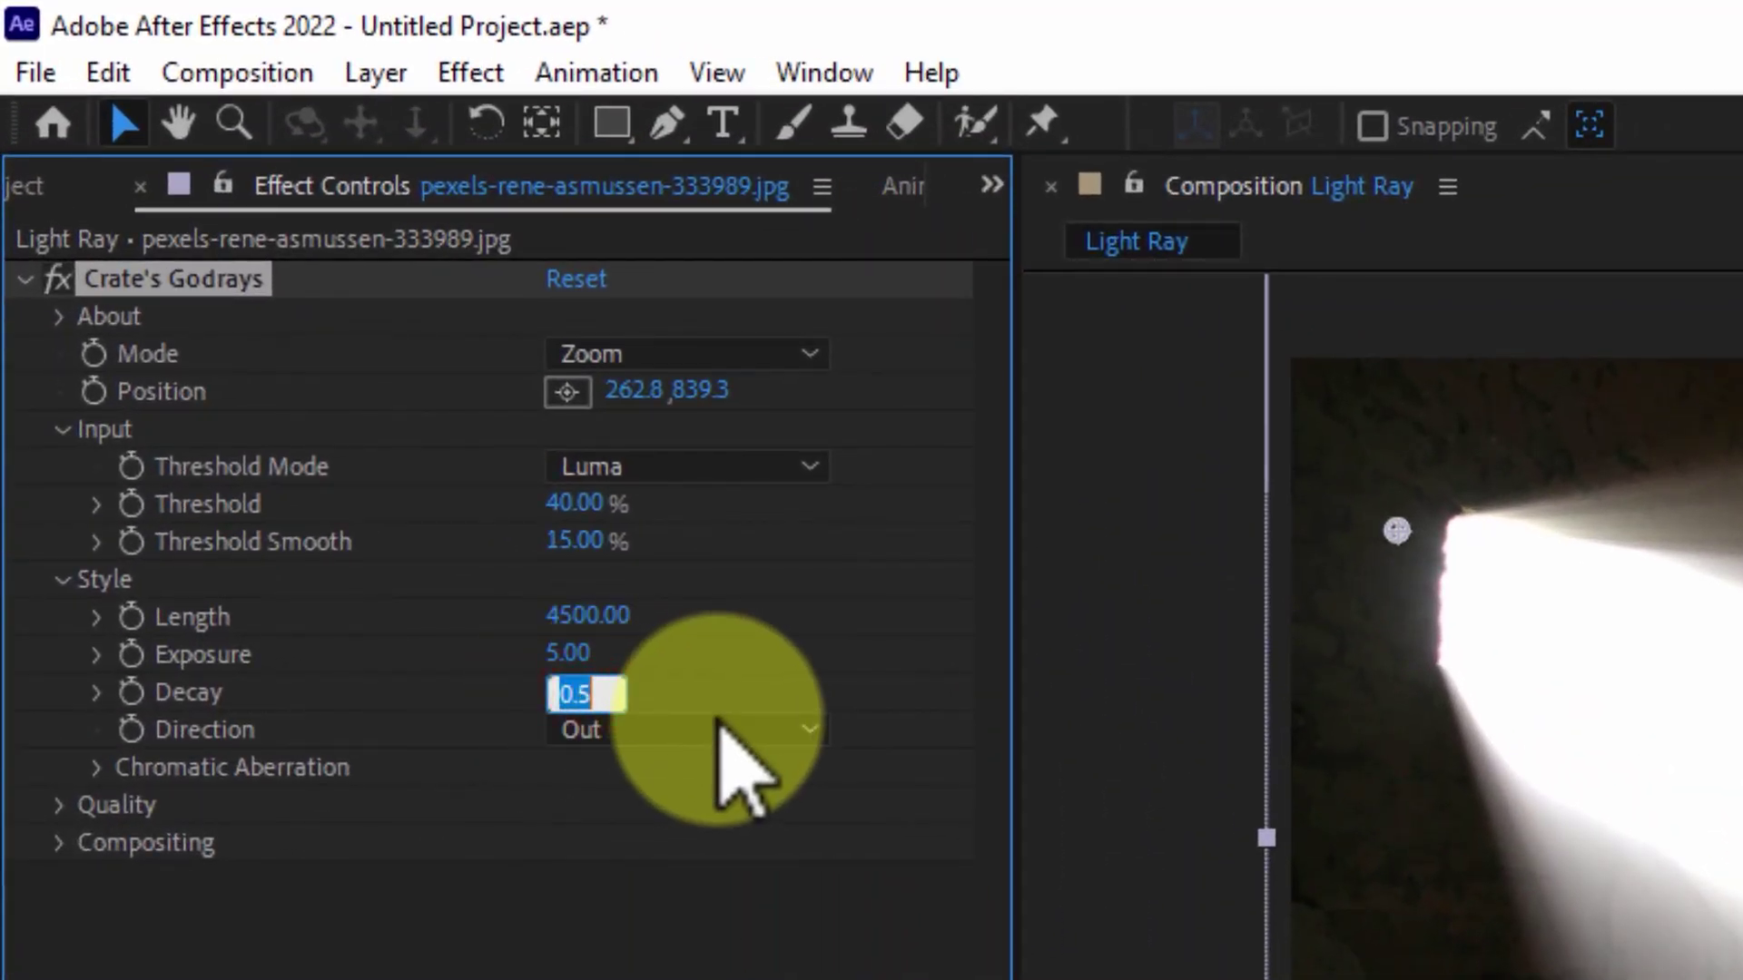
{"action": "type", "text": "1"}
{"action": "key", "text": "Return"}
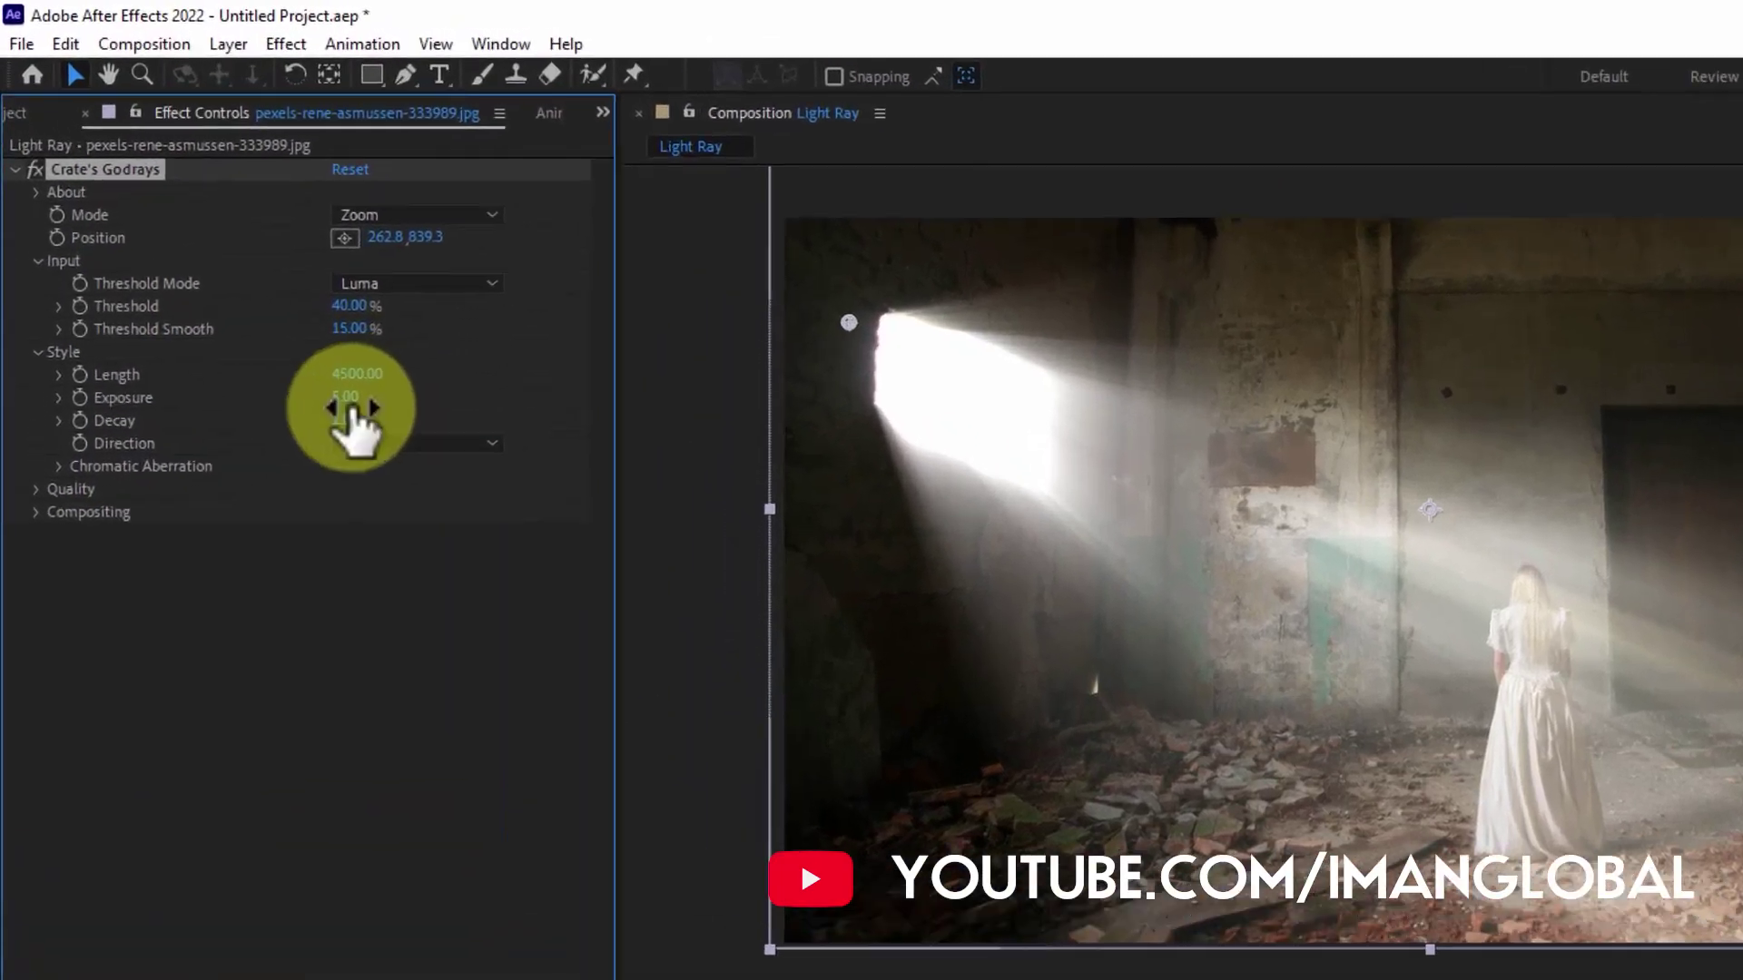
Set the godrays' Exposure to 4
{"action": "left_click", "coordinate": [234, 269]}
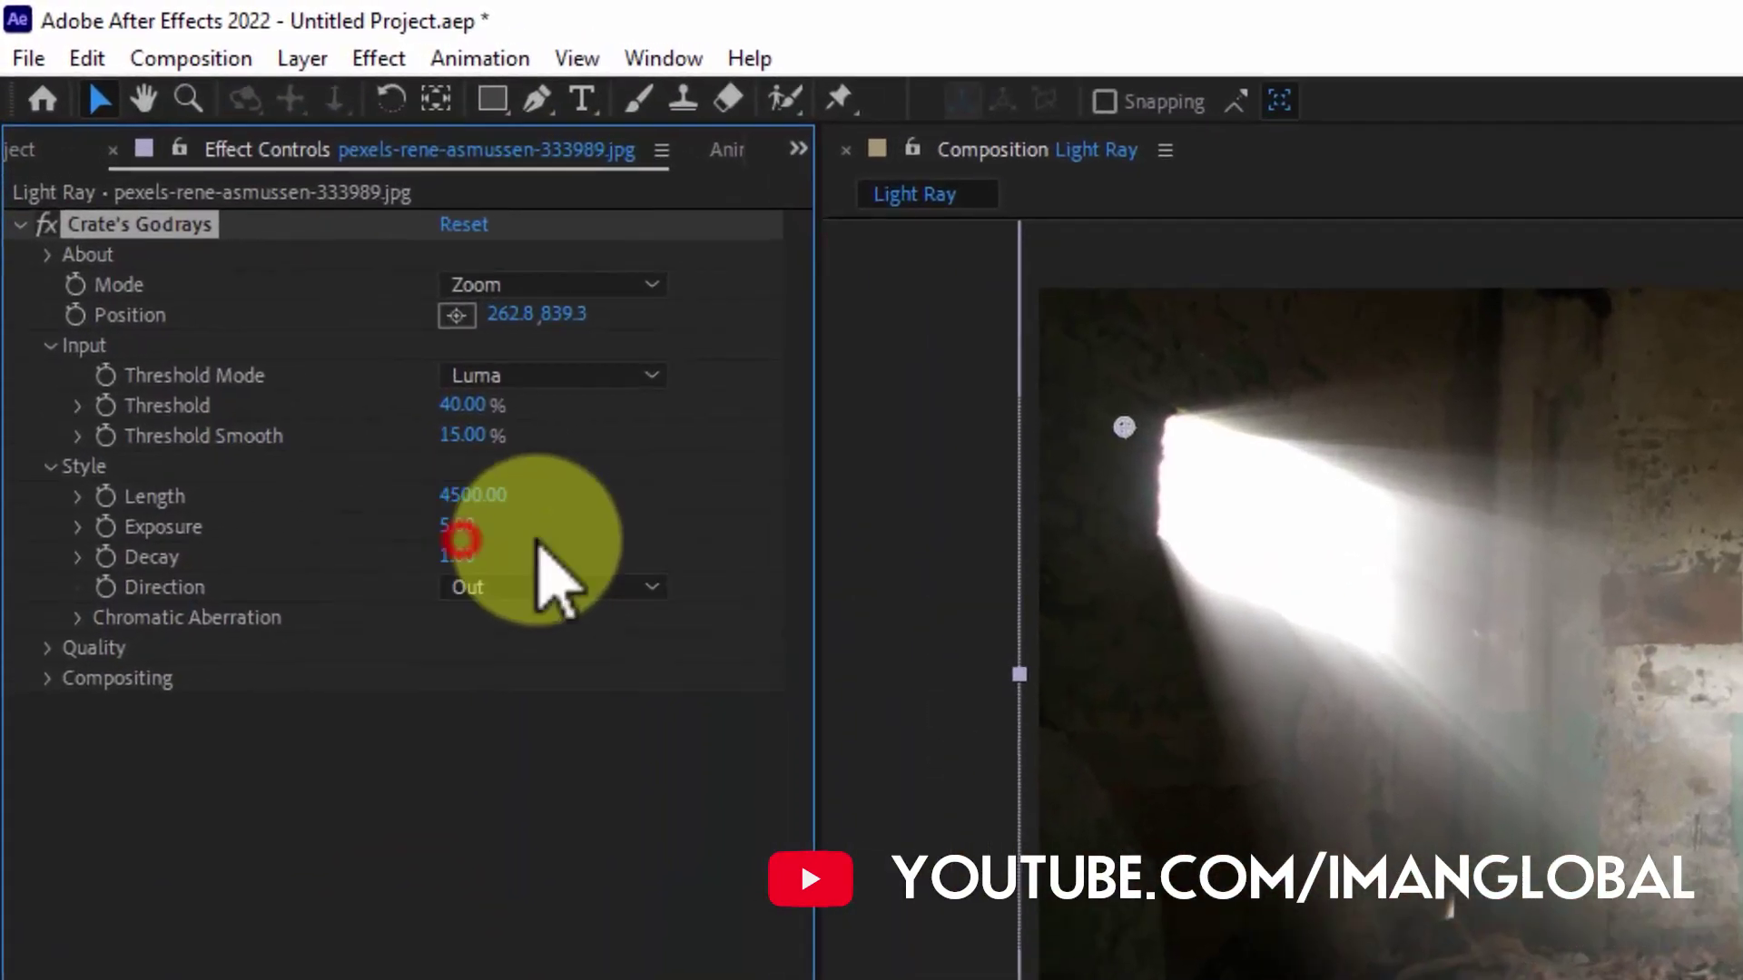
{"action": "type", "text": "4"}
{"action": "key", "text": "Return"}
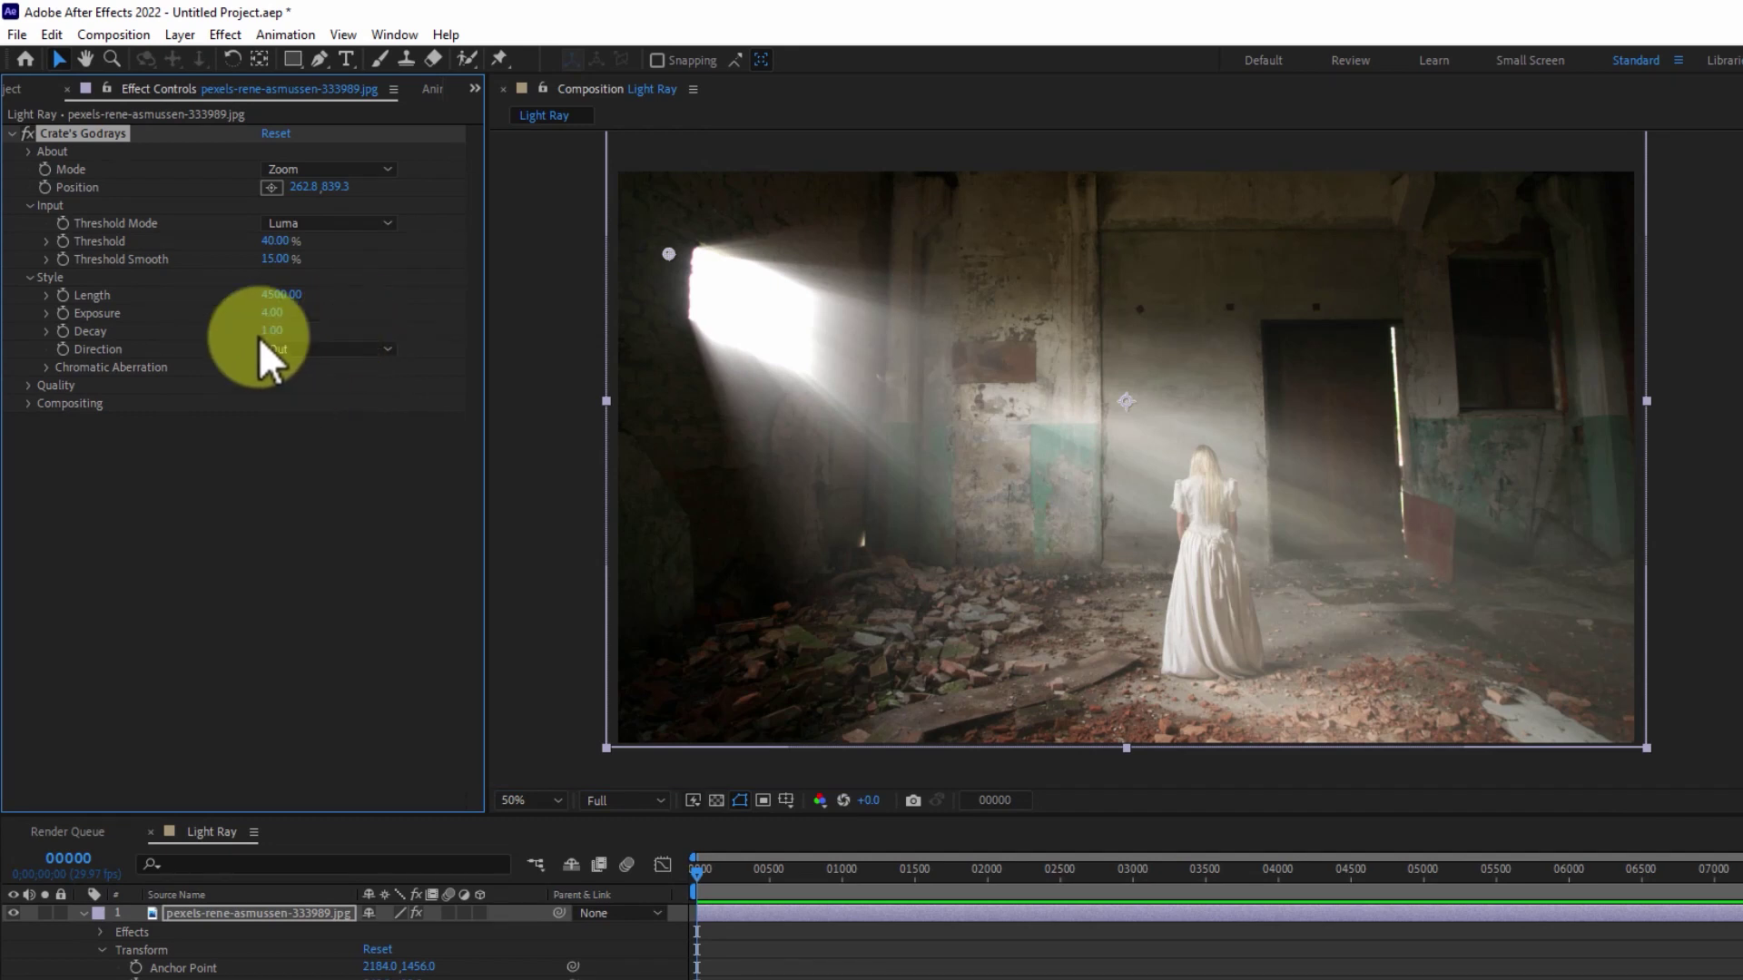
Turn Crate's Godrays off and on repeatedly to compare the photo with and without the light rays
{"action": "left_click", "coordinate": [30, 132]}
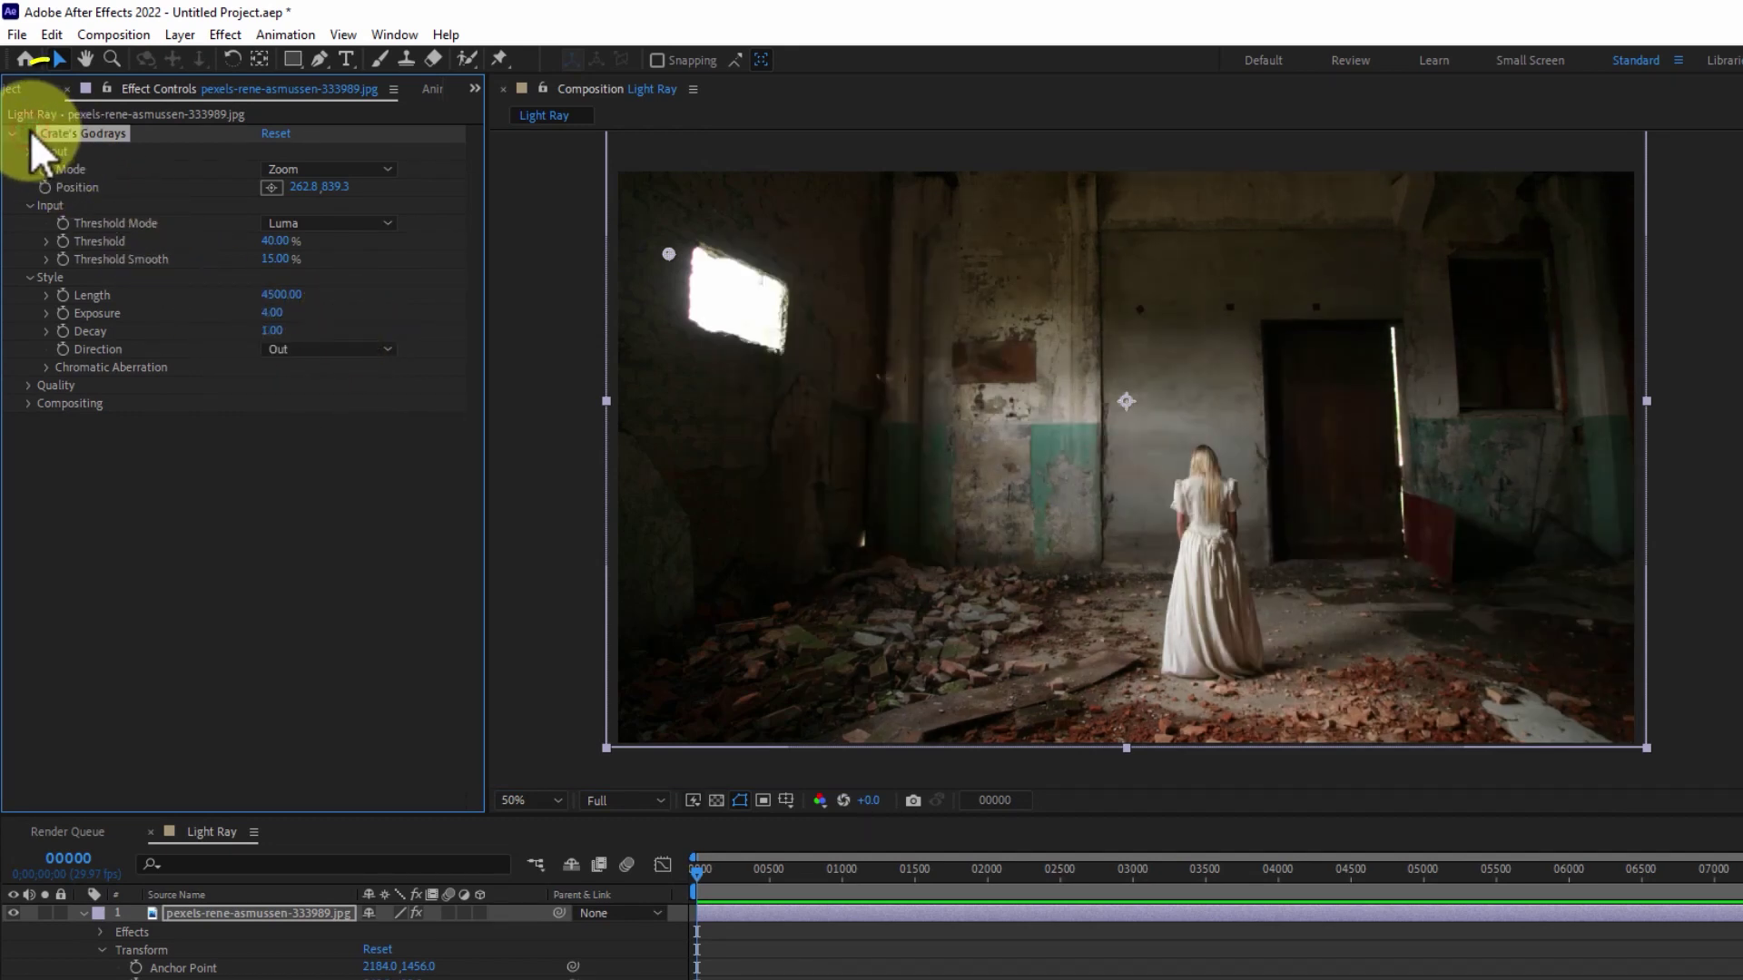
{"action": "left_click", "coordinate": [30, 132]}
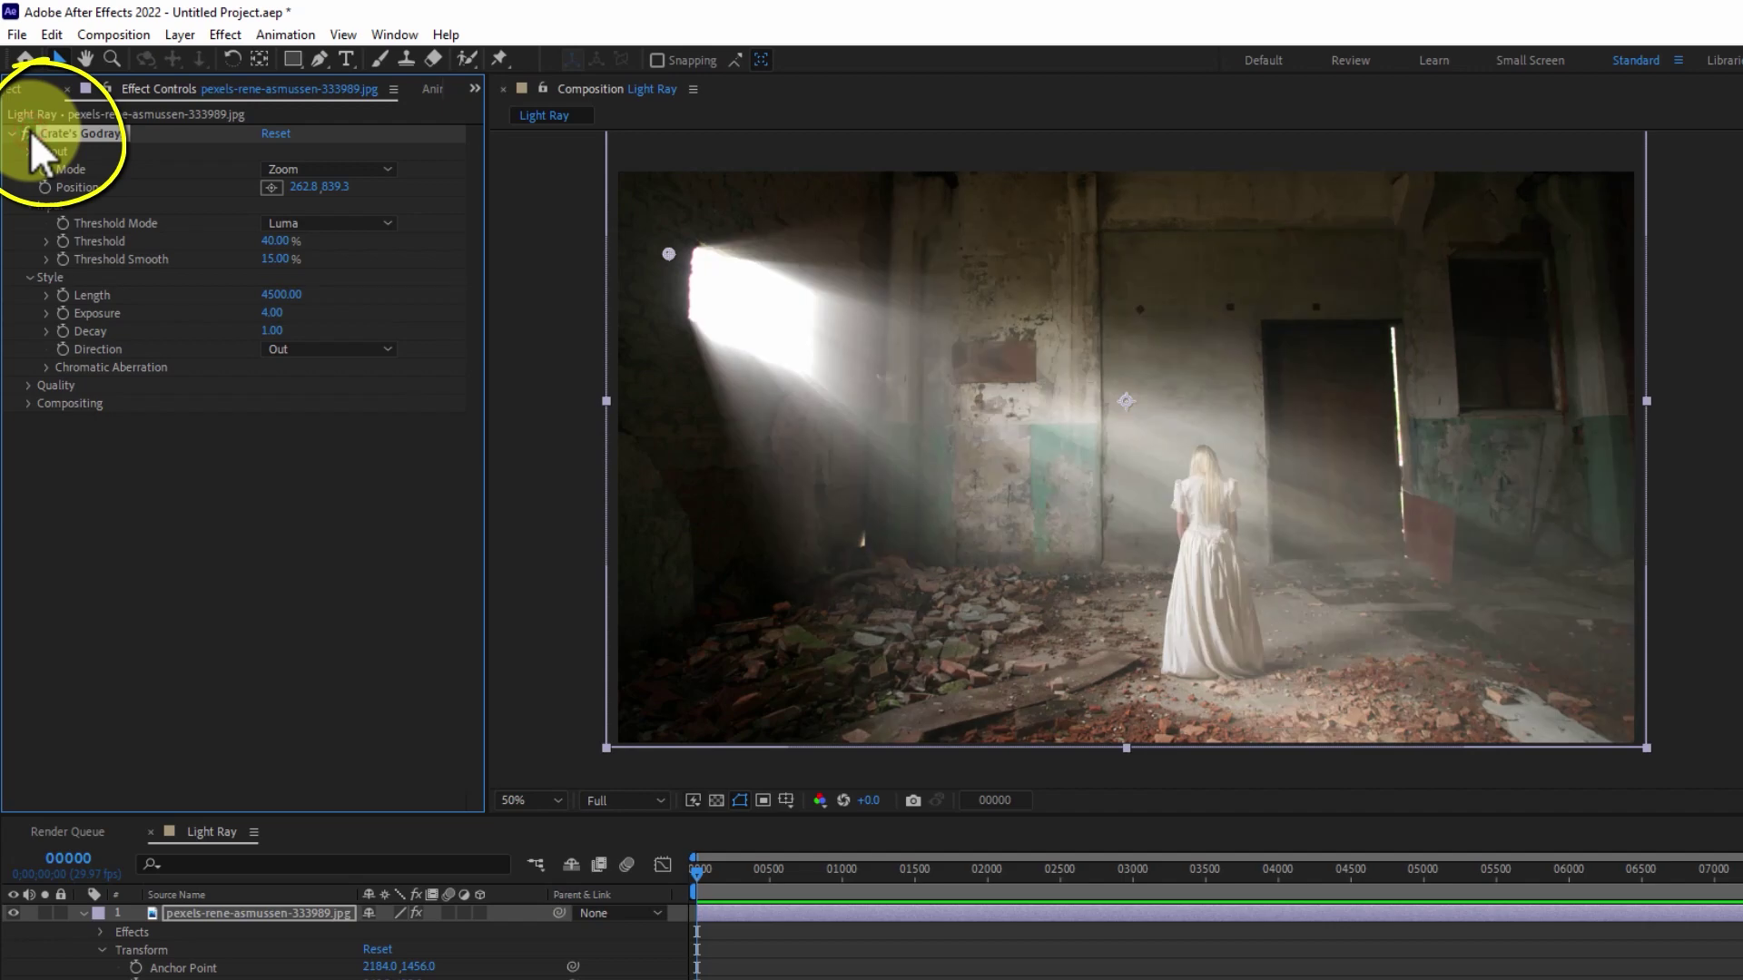
{"action": "left_click", "coordinate": [30, 129]}
{"action": "left_click", "coordinate": [30, 128]}
{"action": "left_click", "coordinate": [30, 129]}
{"action": "left_click", "coordinate": [30, 129]}
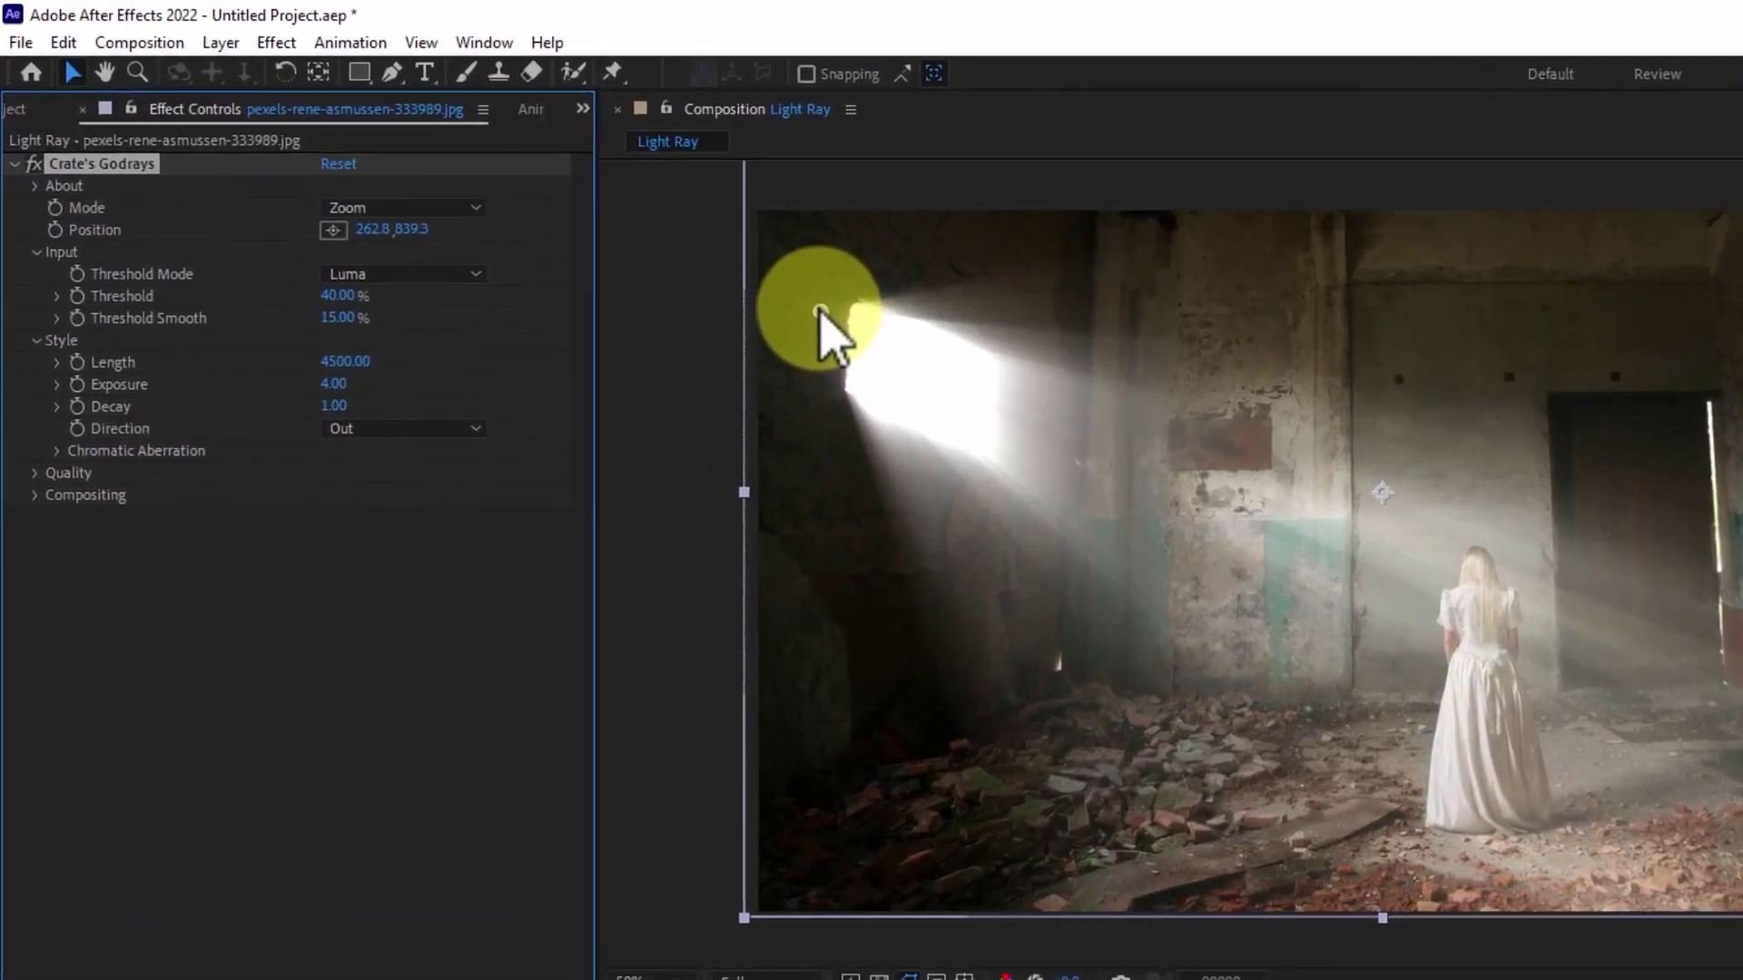
Move the godrays' source outside the photo beyond its upper-left edge, at position about -199.4, 697.1, and compare with the effect off
{"action": "left_click_drag", "start_coordinate": [820, 311], "coordinate": [744, 247]}
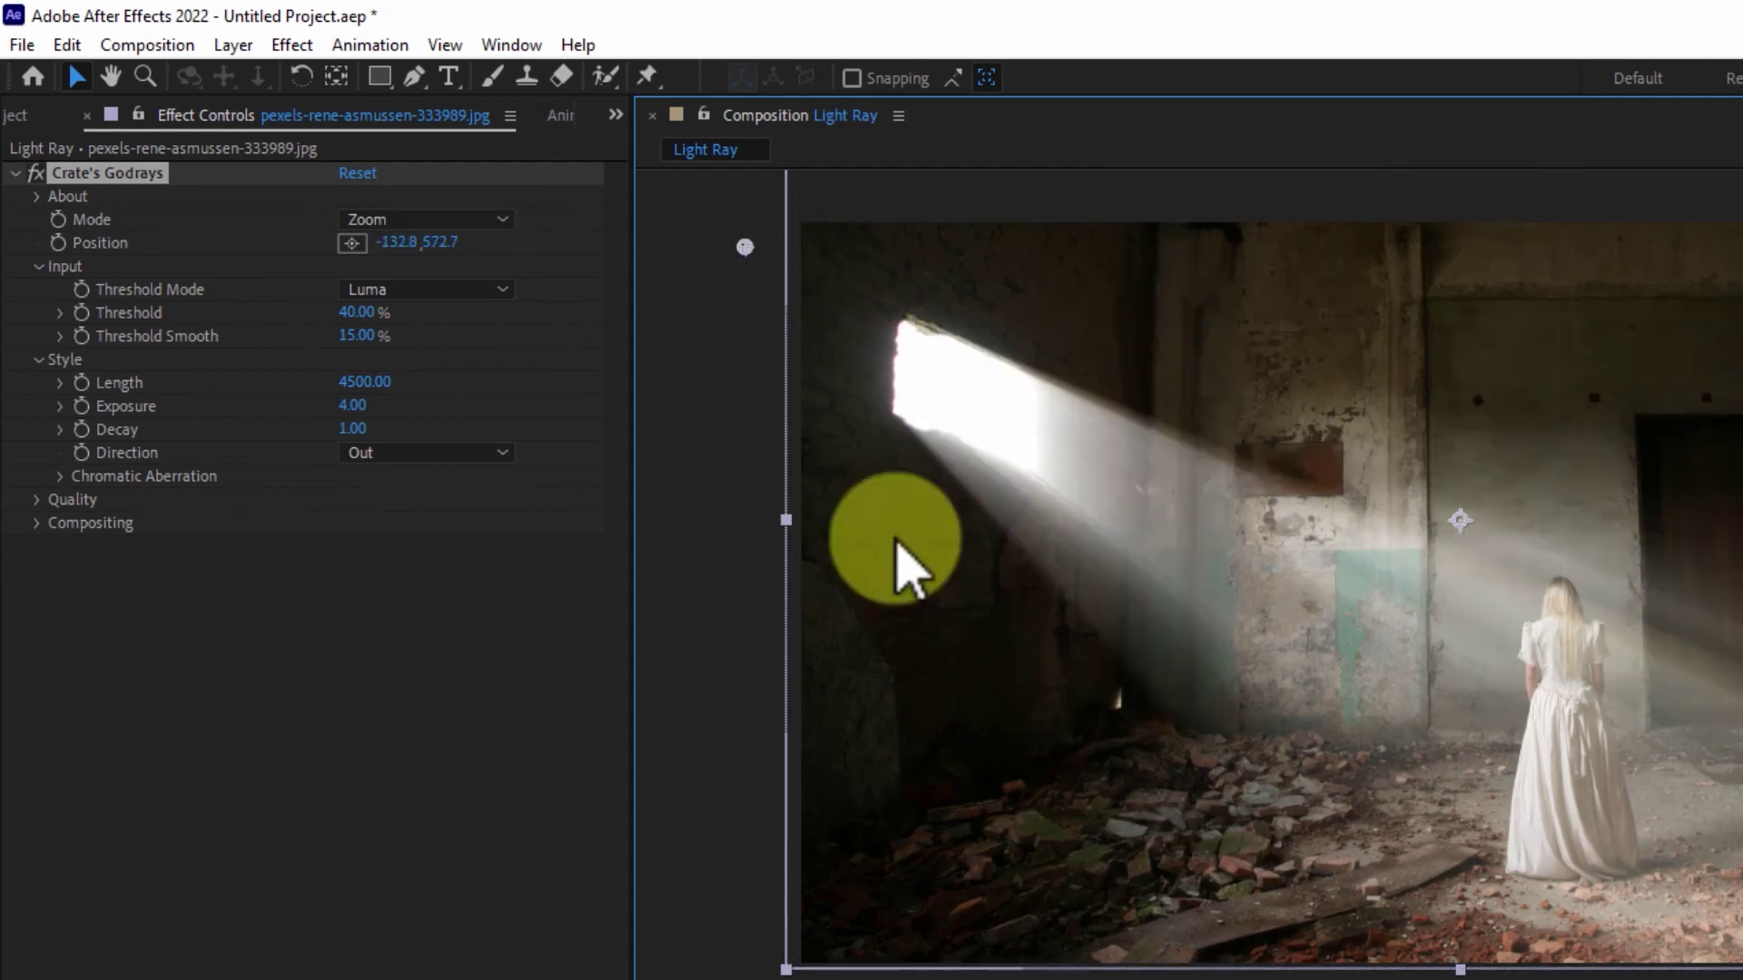
{"action": "left_click_drag", "start_coordinate": [743, 243], "coordinate": [708, 263]}
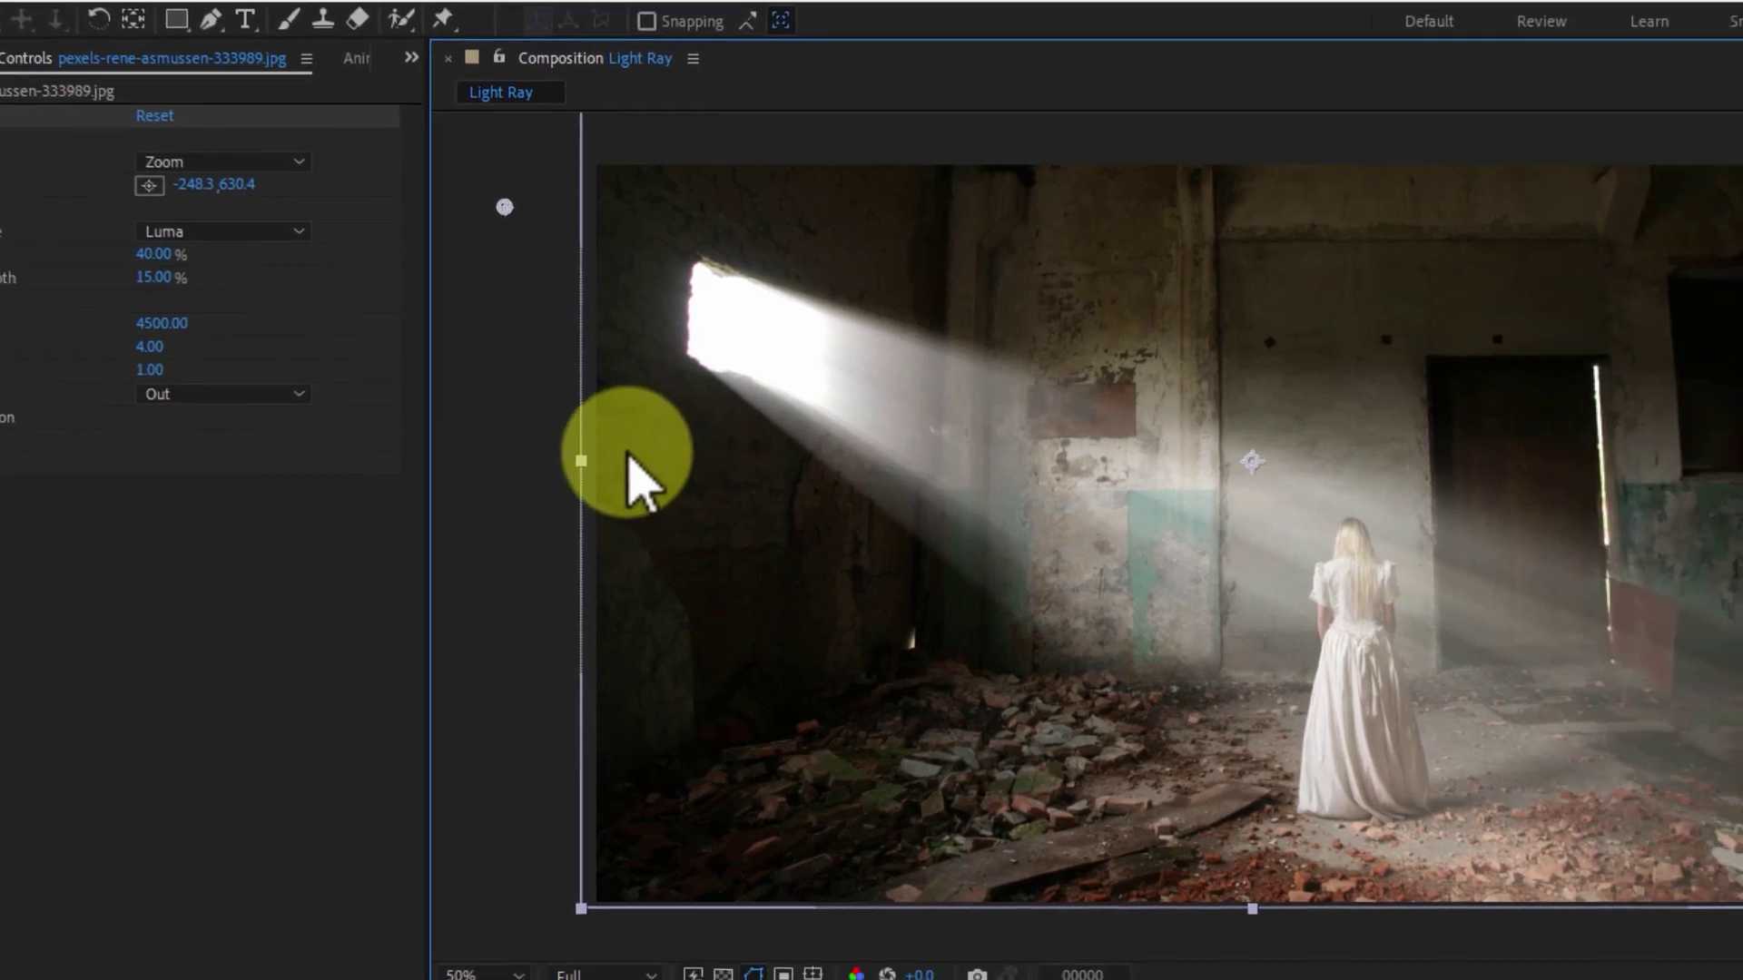
{"action": "left_click", "coordinate": [505, 207]}
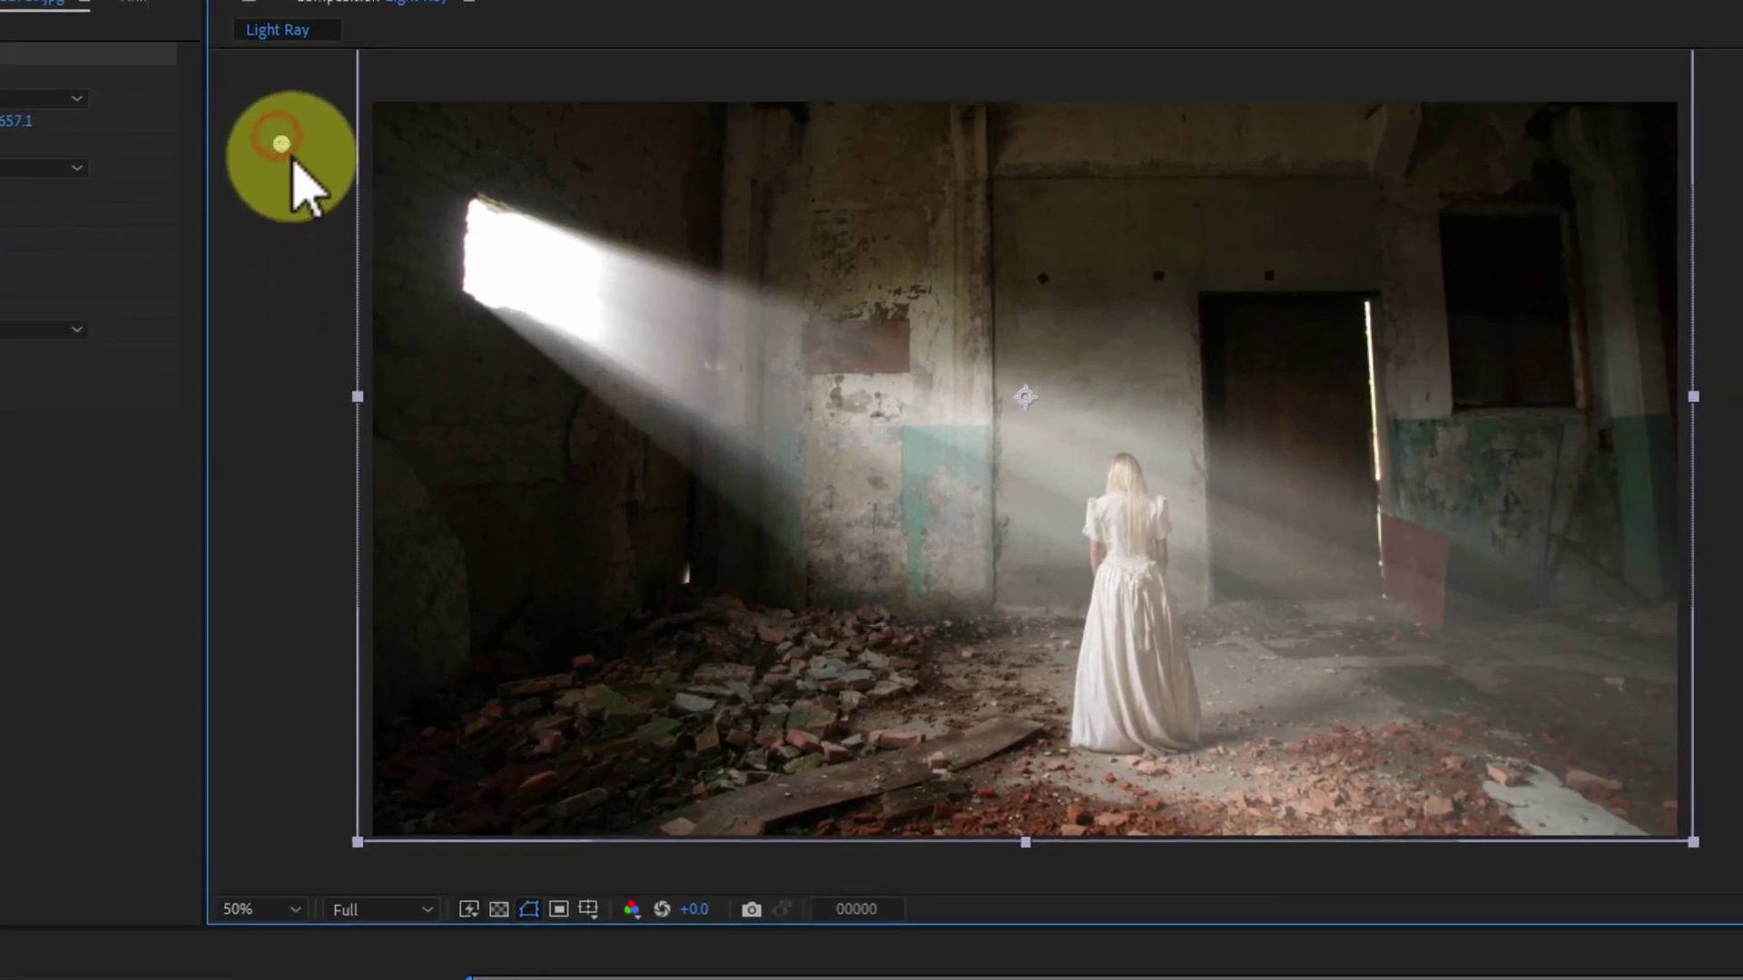
{"action": "left_click_drag", "start_coordinate": [278, 138], "coordinate": [292, 158]}
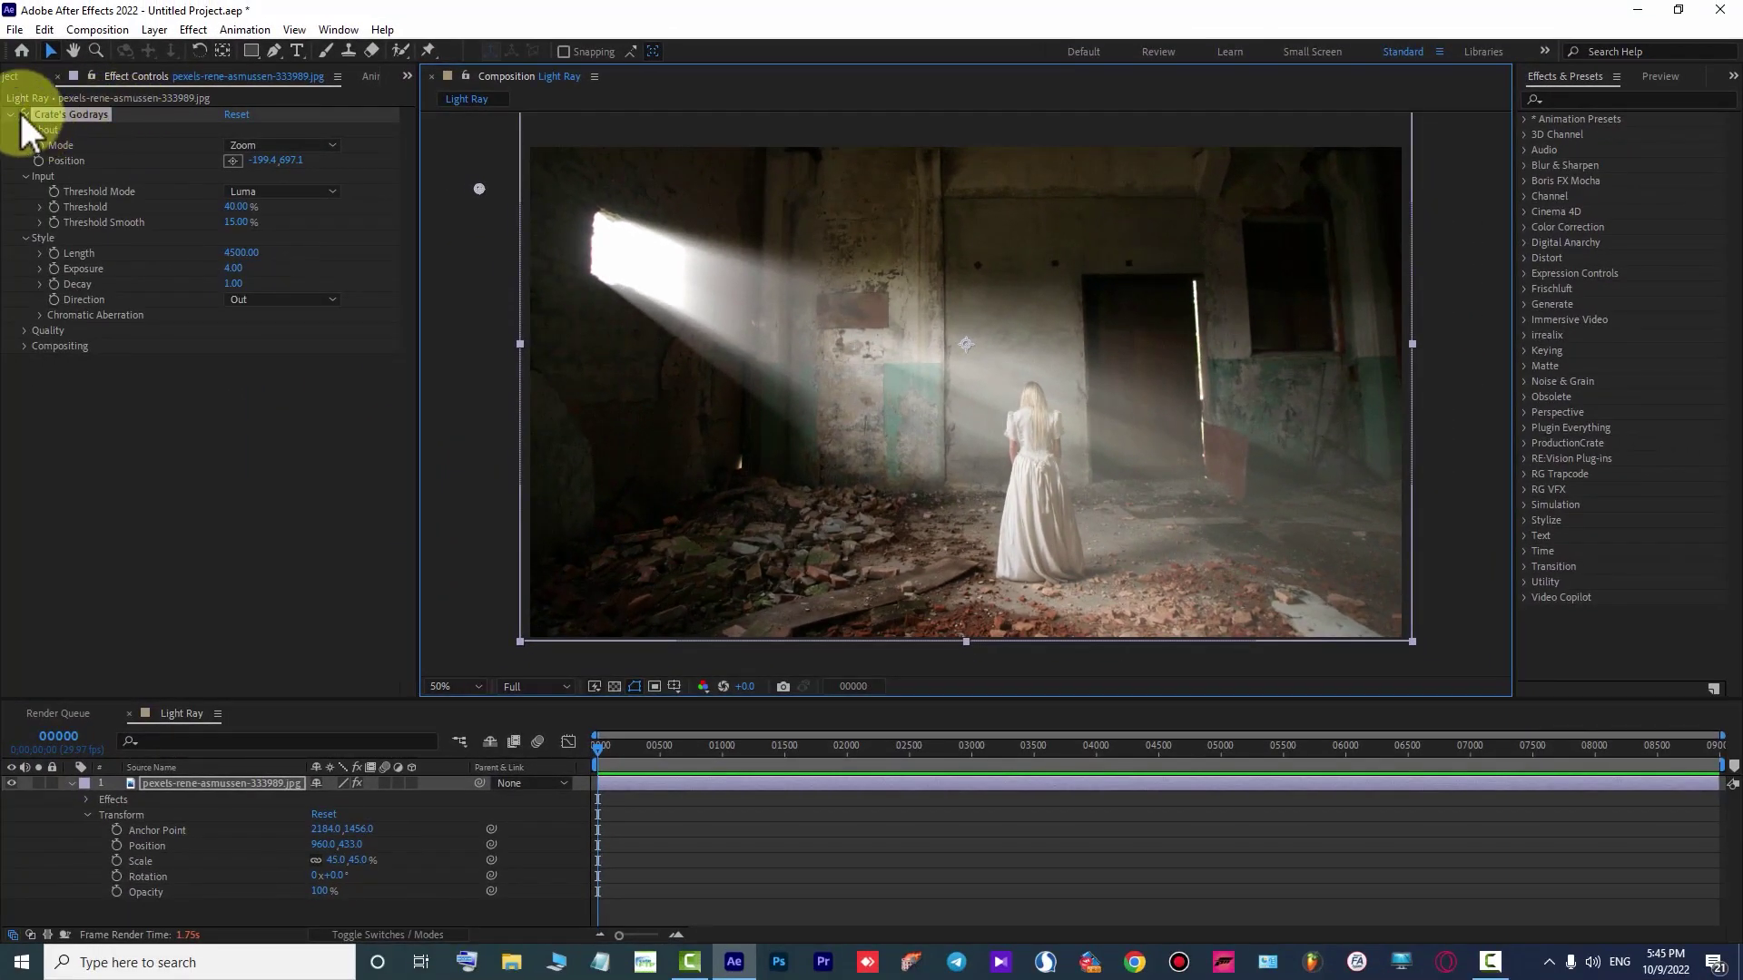
{"action": "left_click", "coordinate": [22, 114]}
{"action": "left_click", "coordinate": [20, 113]}
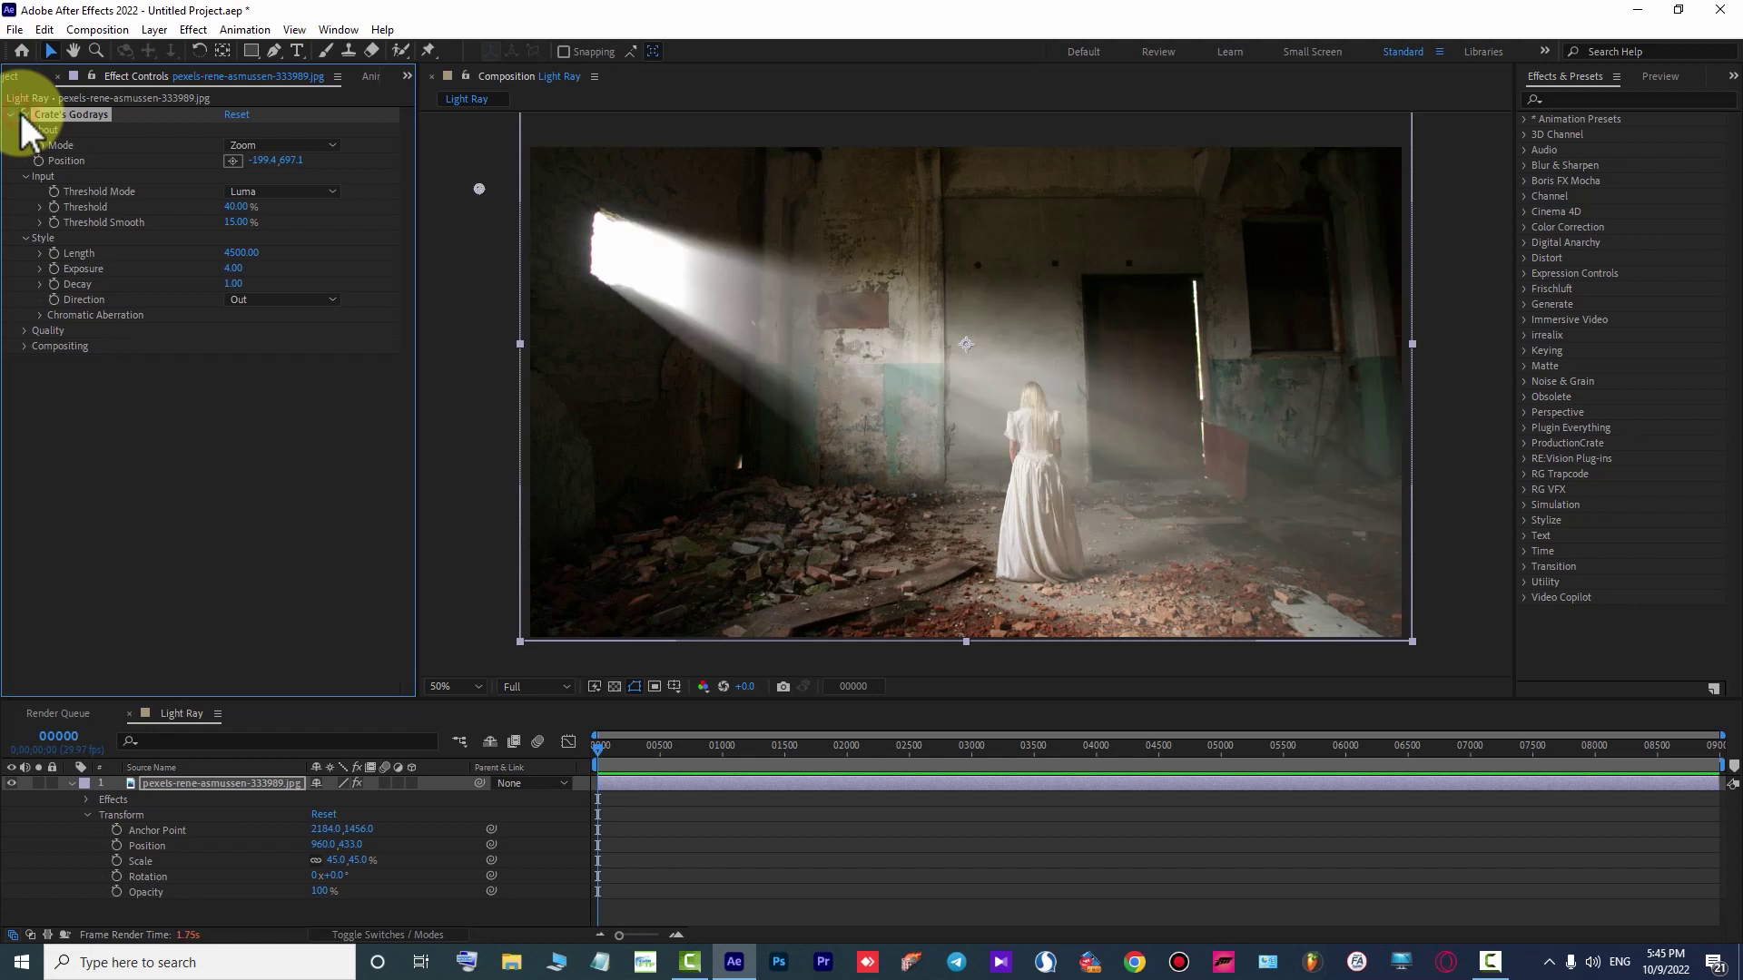
Set the godrays' Chromatic Aberration Amount to about -179% with the Red & Blue channels
{"action": "left_click", "coordinate": [37, 315]}
{"action": "left_click", "coordinate": [268, 345]}
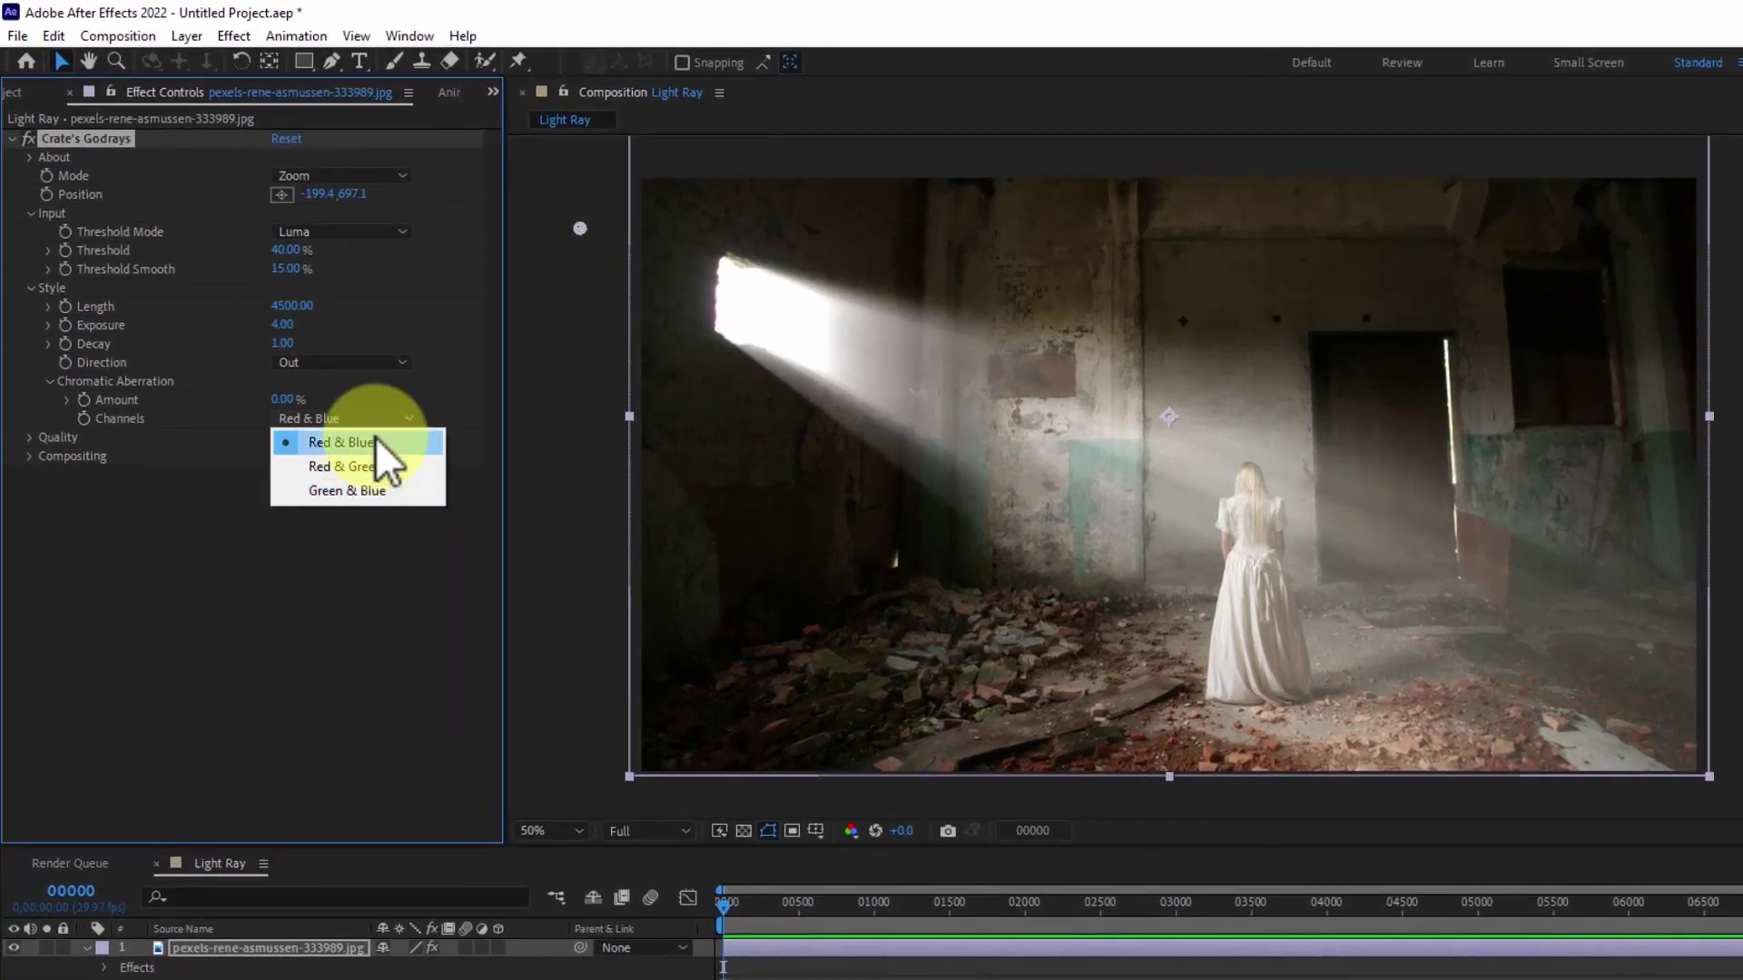
{"action": "left_click", "coordinate": [381, 443]}
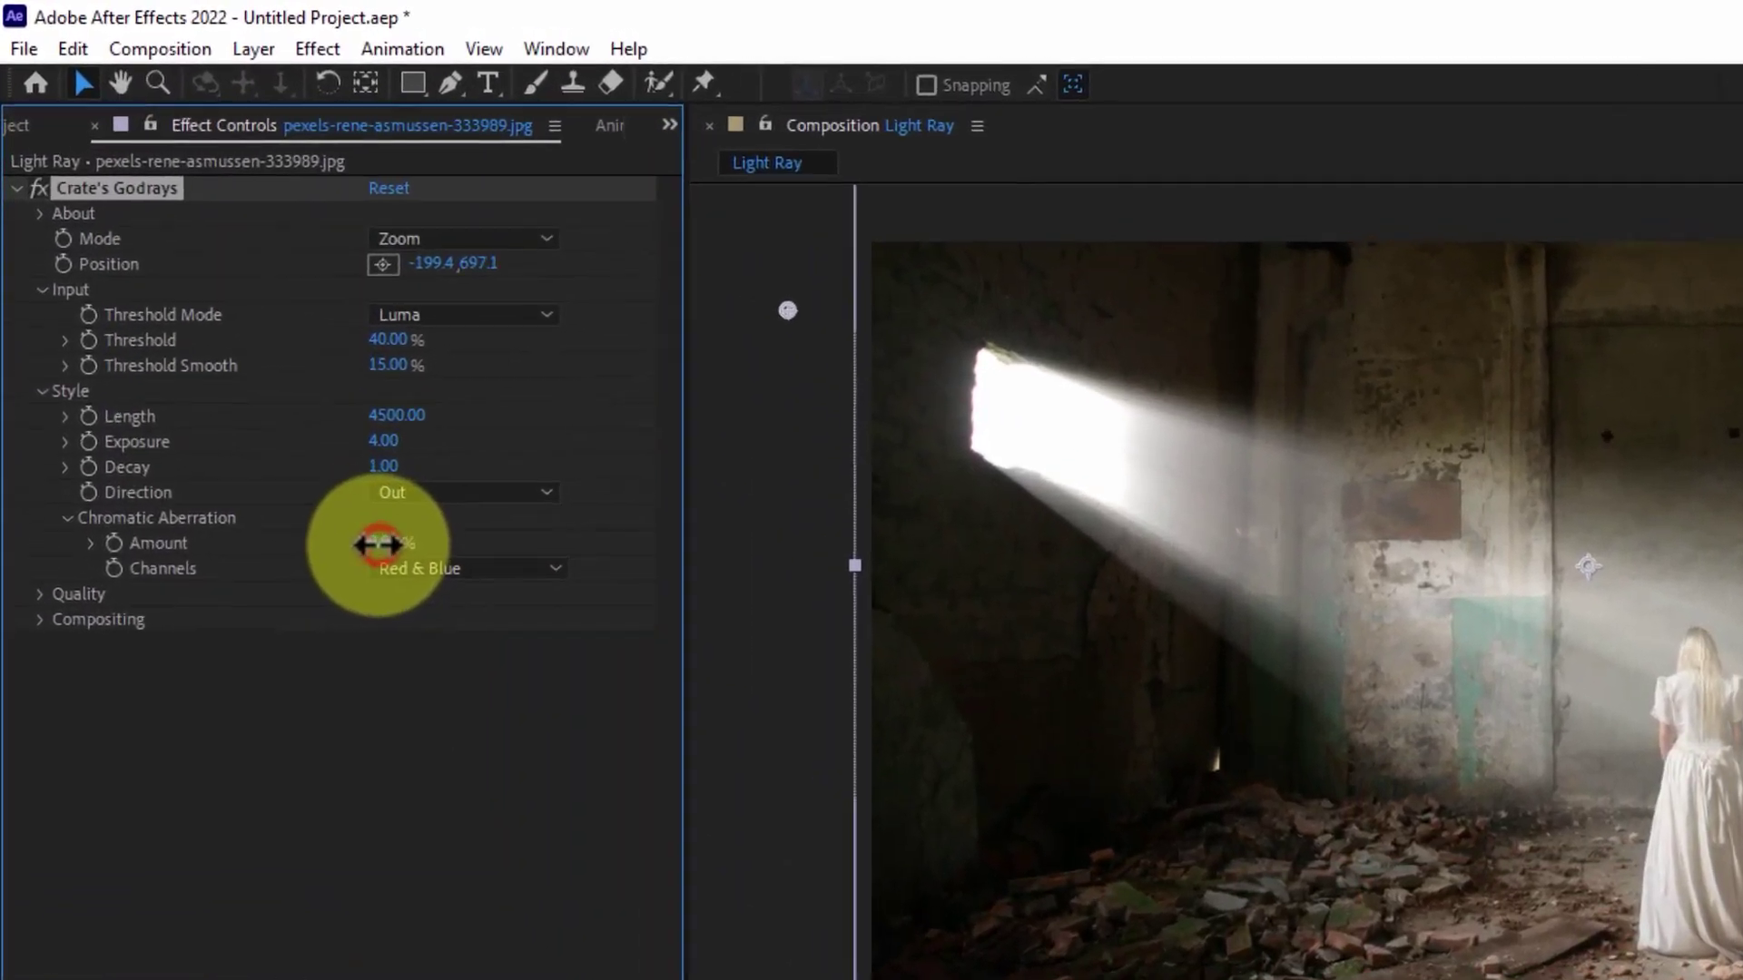
{"action": "left_click_drag", "start_coordinate": [378, 545], "coordinate": [287, 544]}
{"action": "left_click_drag", "start_coordinate": [337, 639], "coordinate": [272, 639]}
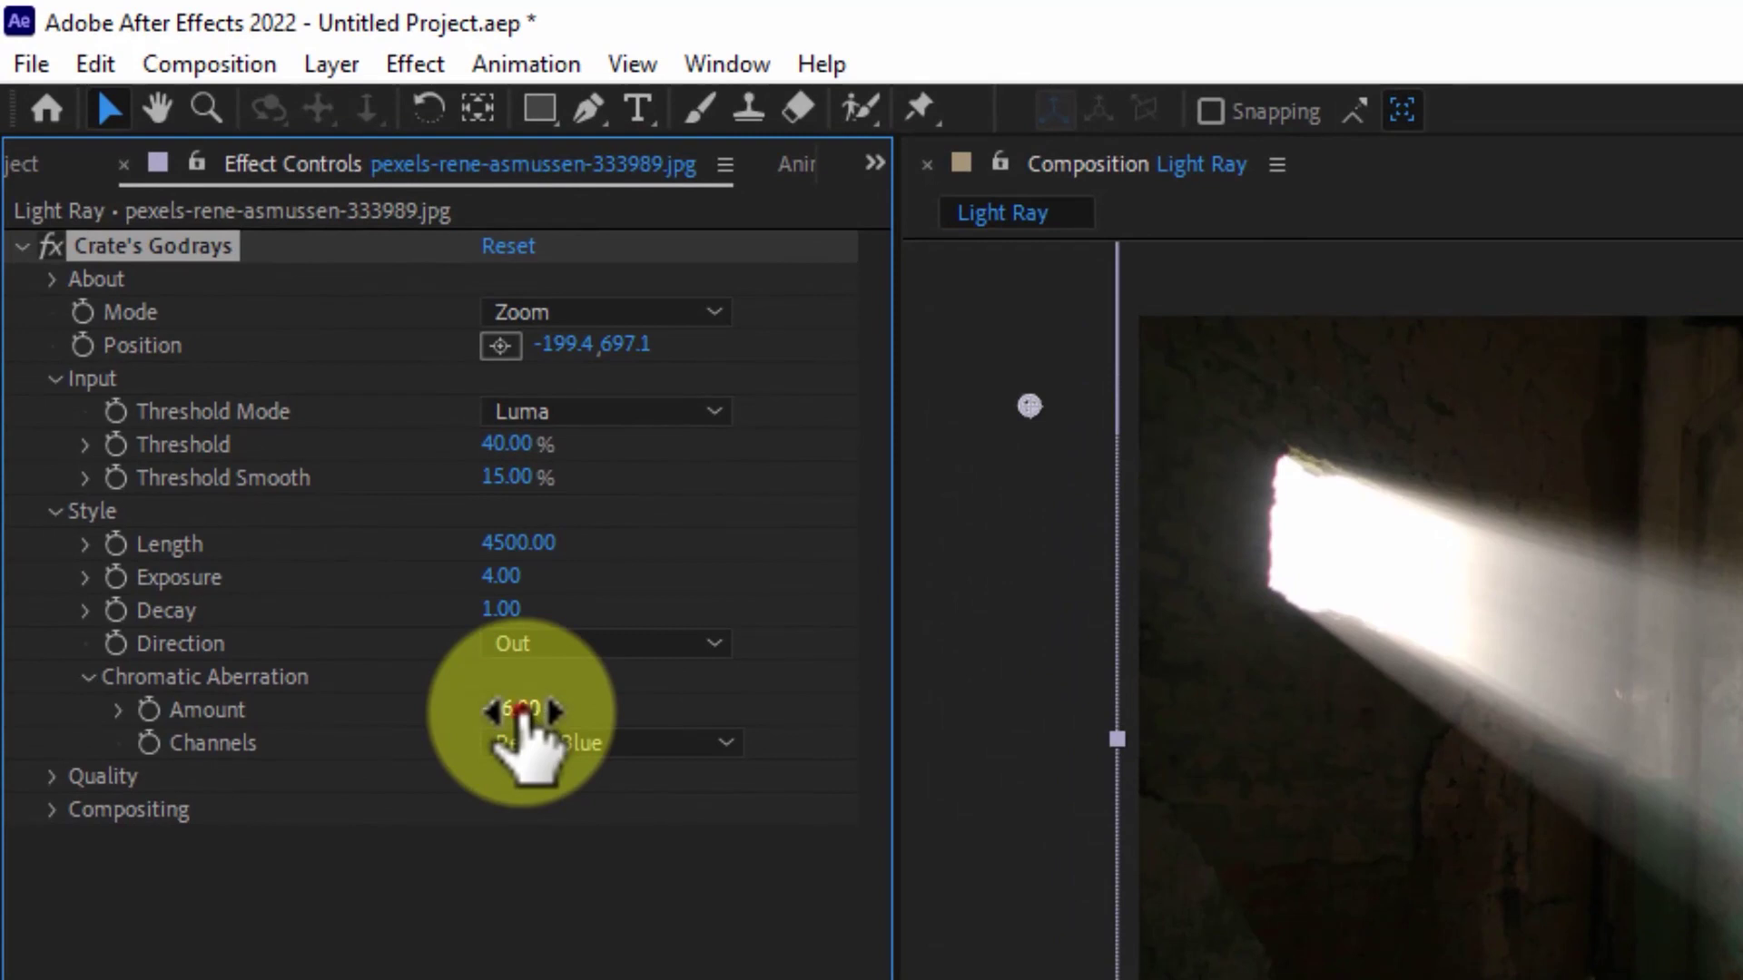
{"action": "left_click_drag", "start_coordinate": [319, 447], "coordinate": [227, 449]}
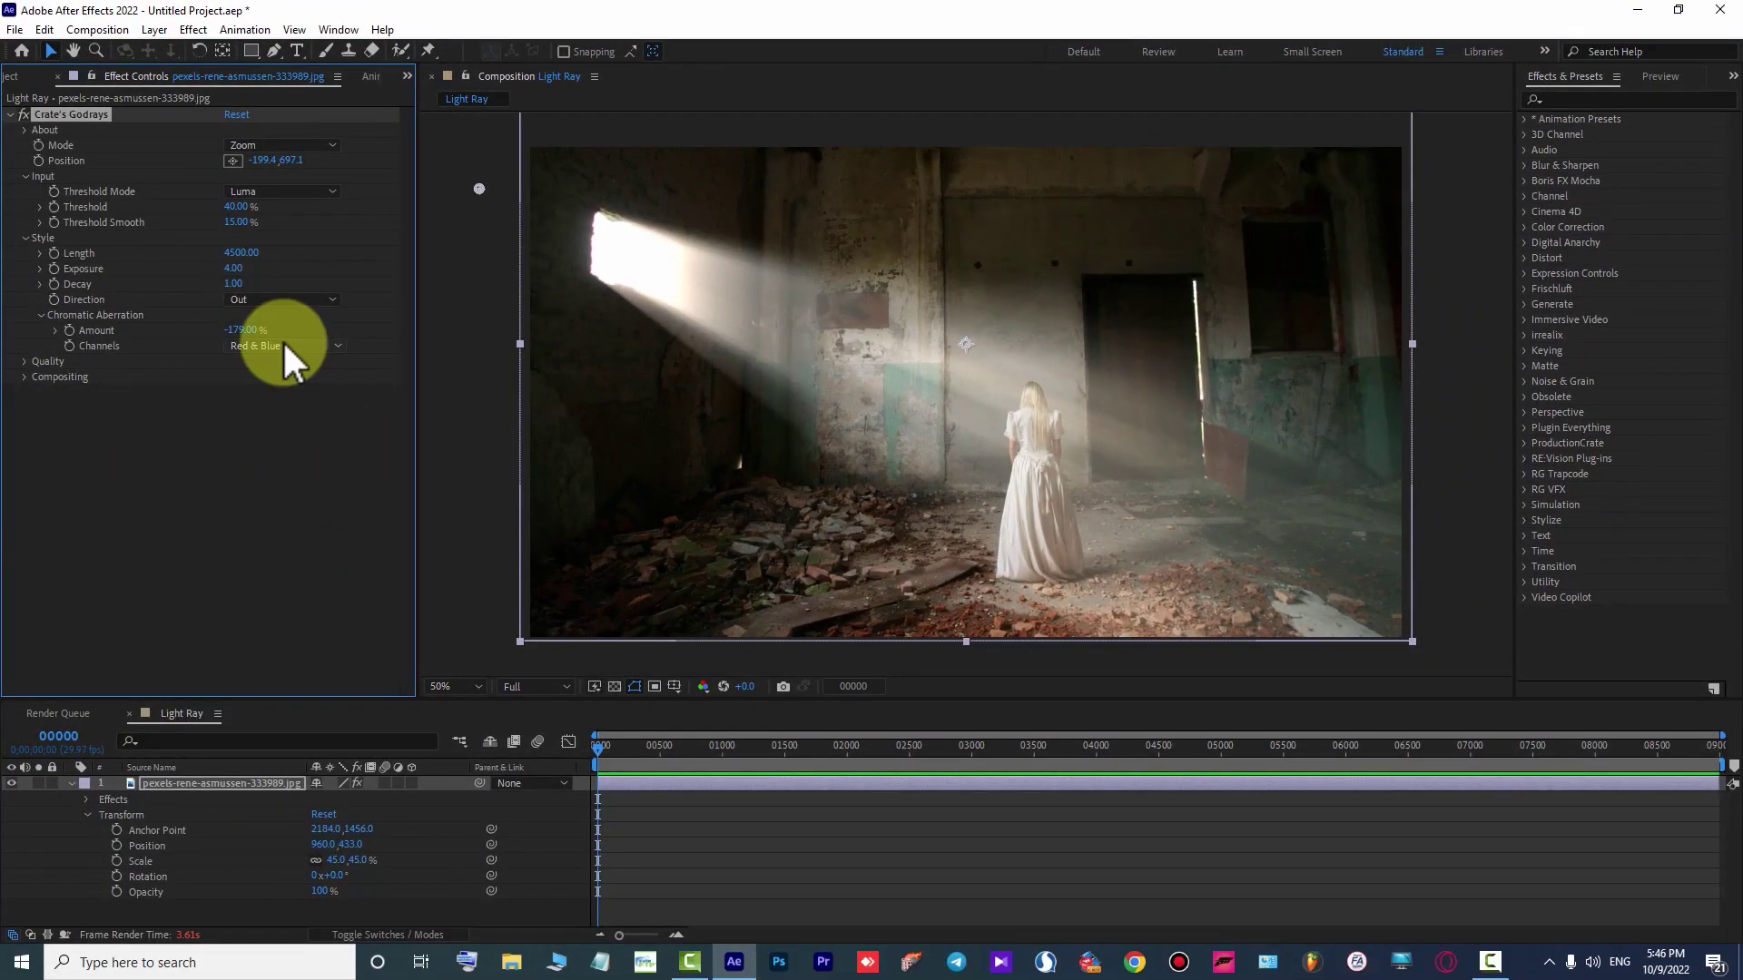
Try the Red & Green and Green & Blue channel options for the godrays' chromatic aberration
{"action": "left_click", "coordinate": [284, 345]}
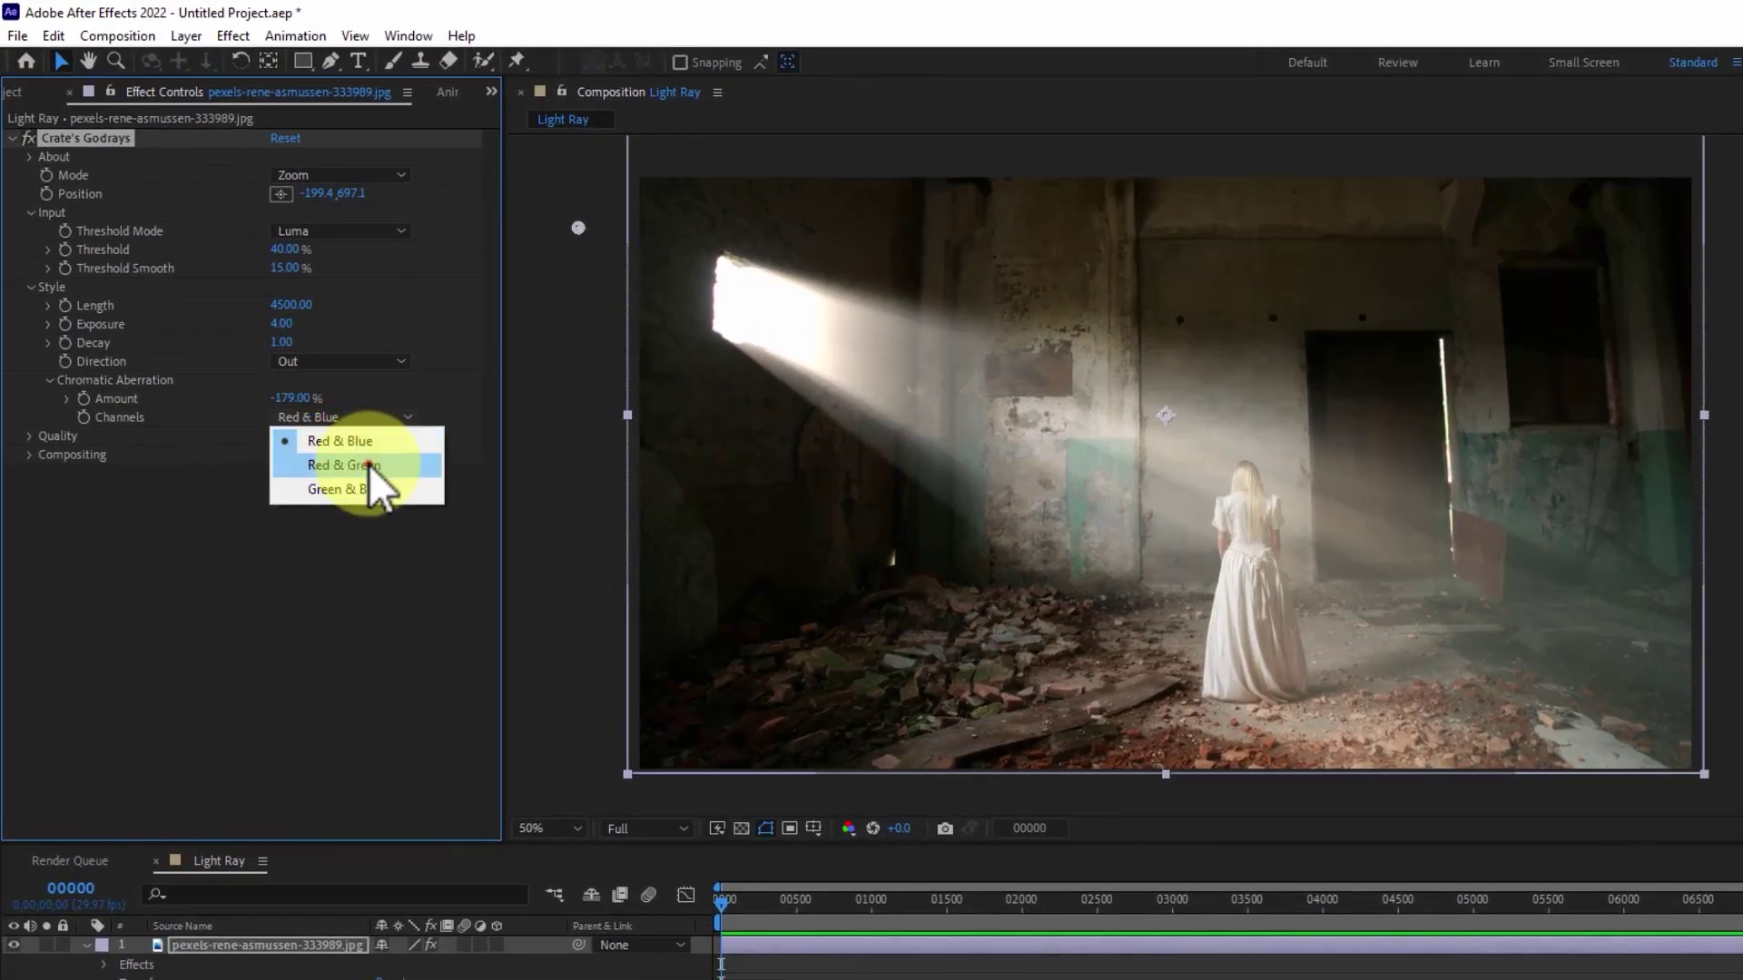
{"action": "left_click", "coordinate": [368, 465]}
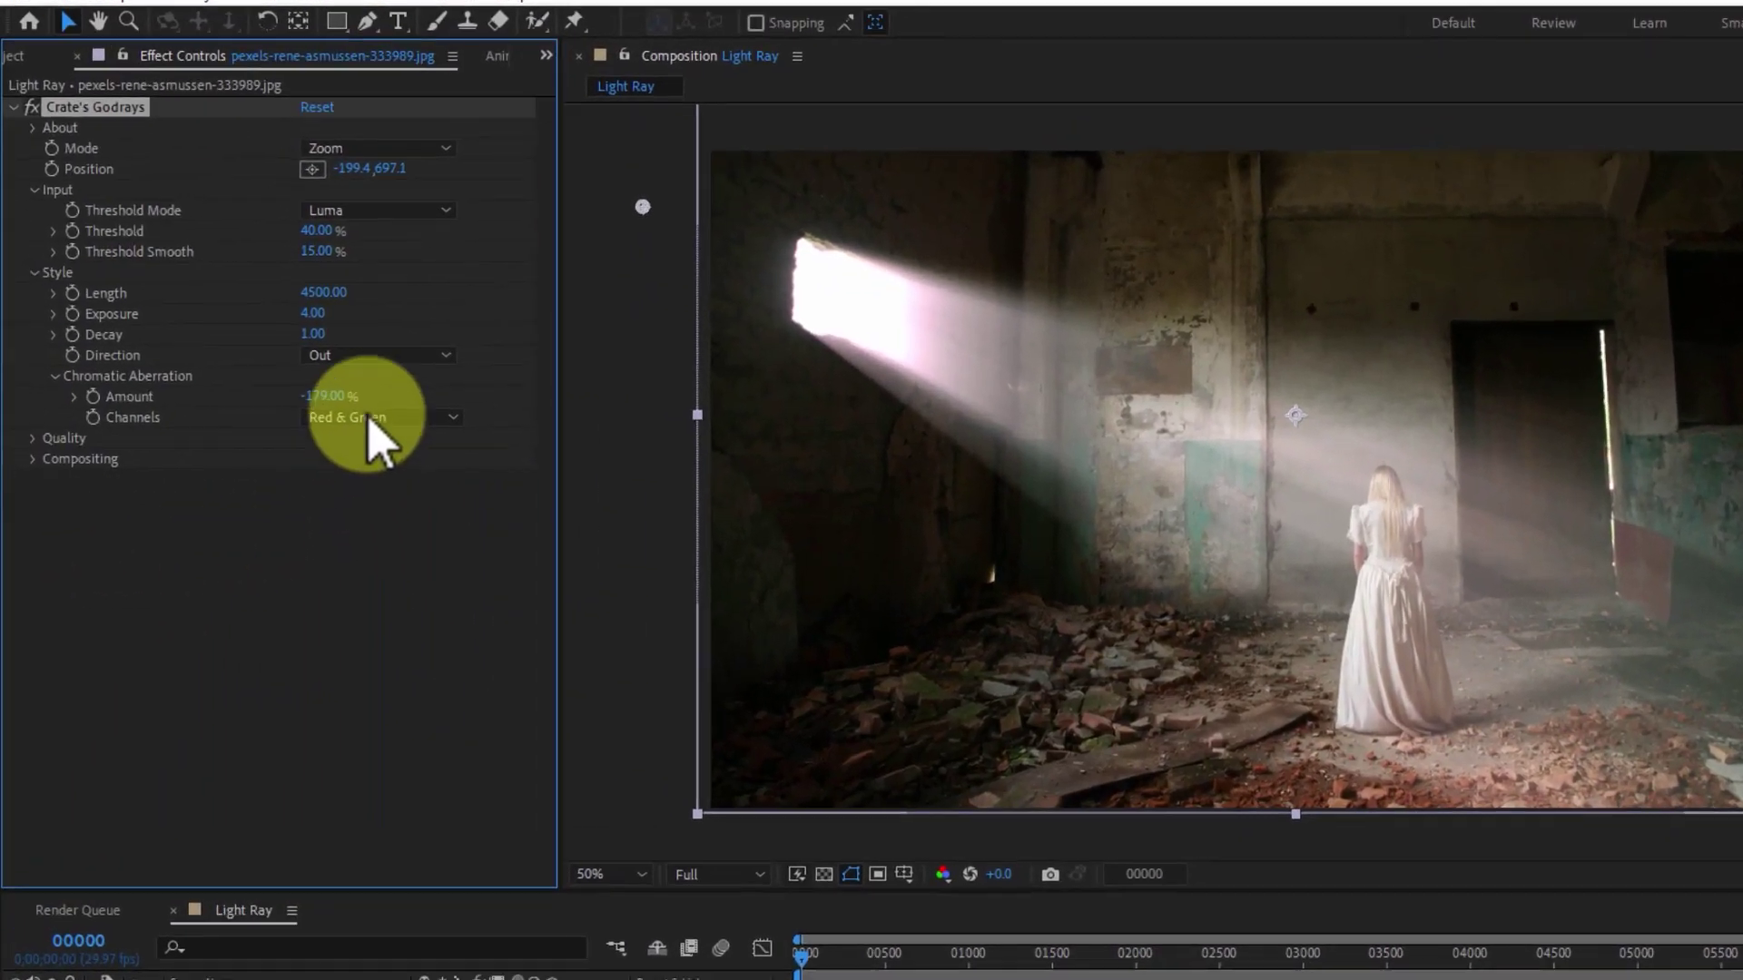
{"action": "left_click", "coordinate": [370, 415]}
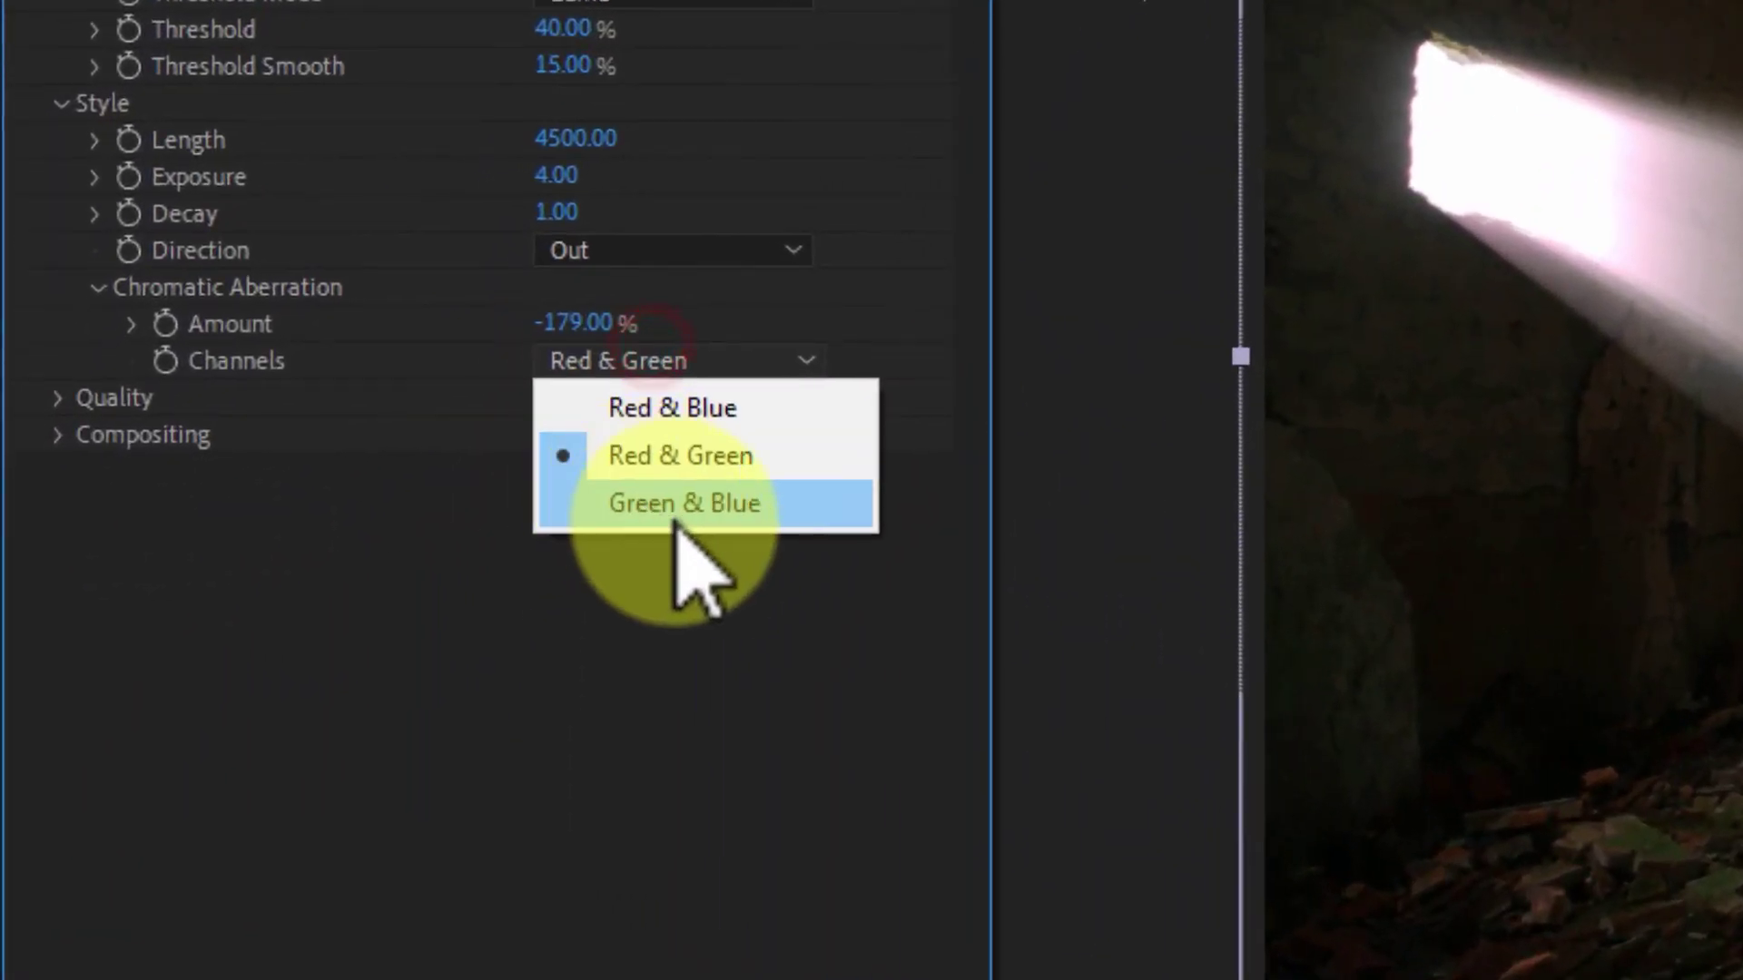
{"action": "left_click", "coordinate": [595, 500]}
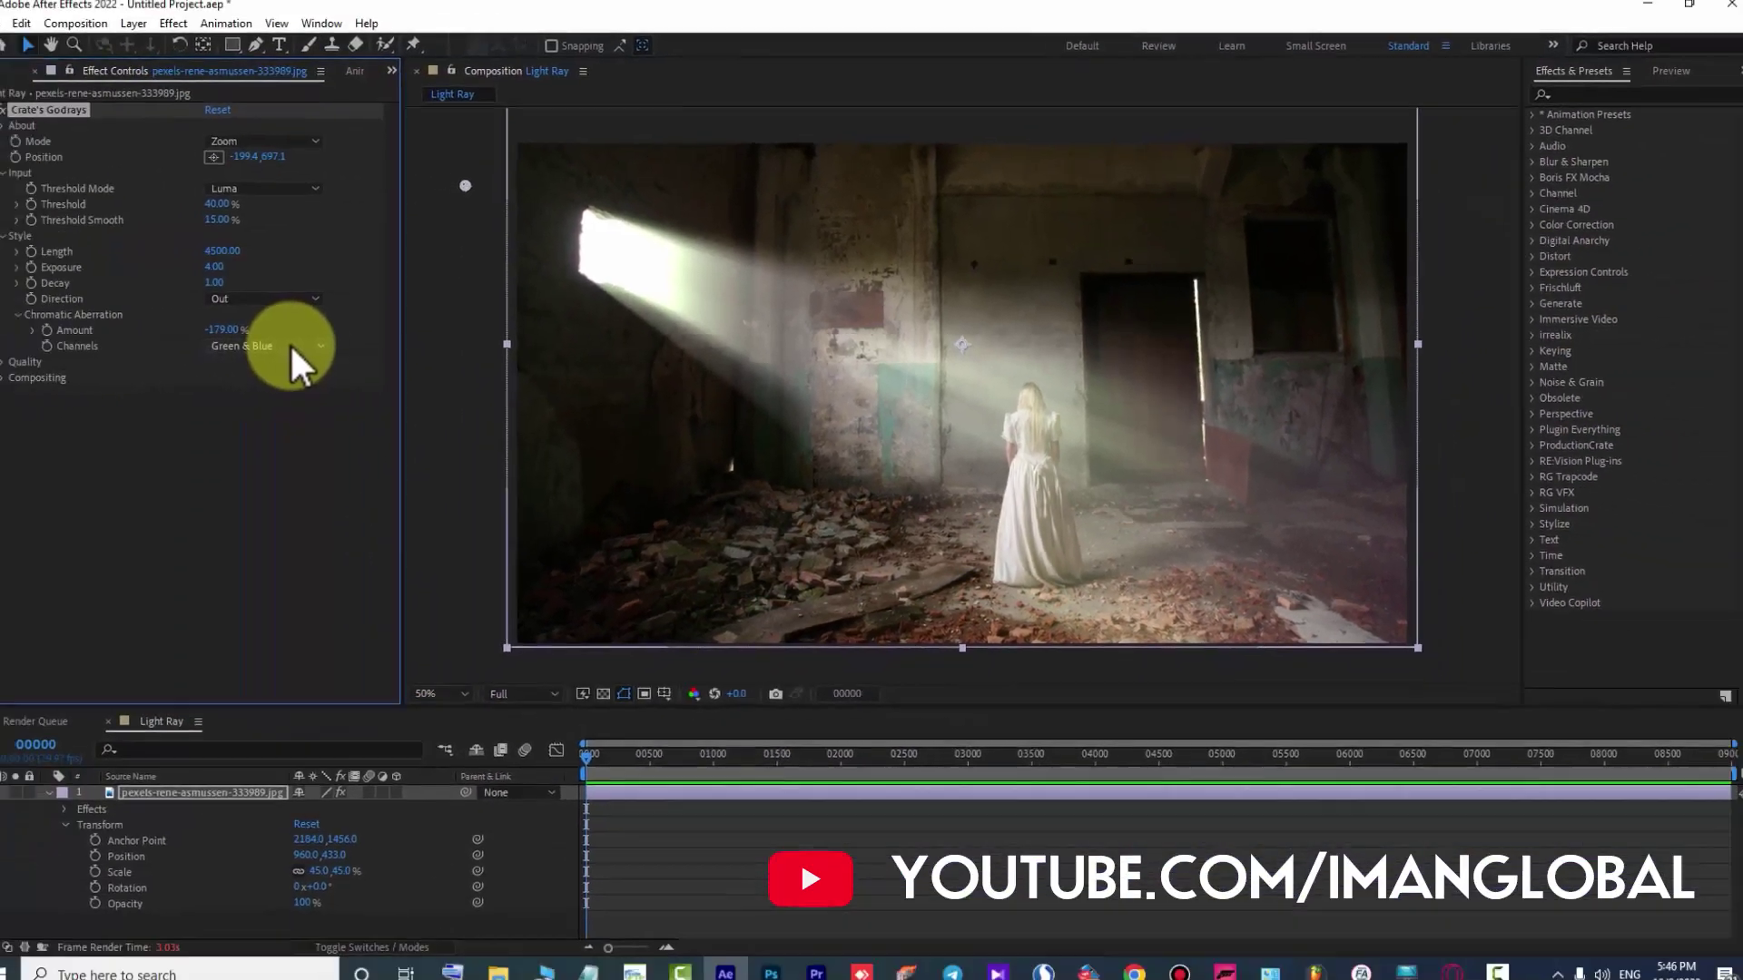
Set the chromatic aberration Channels back to Red & Blue and its Amount to -200%
{"action": "left_click", "coordinate": [314, 353]}
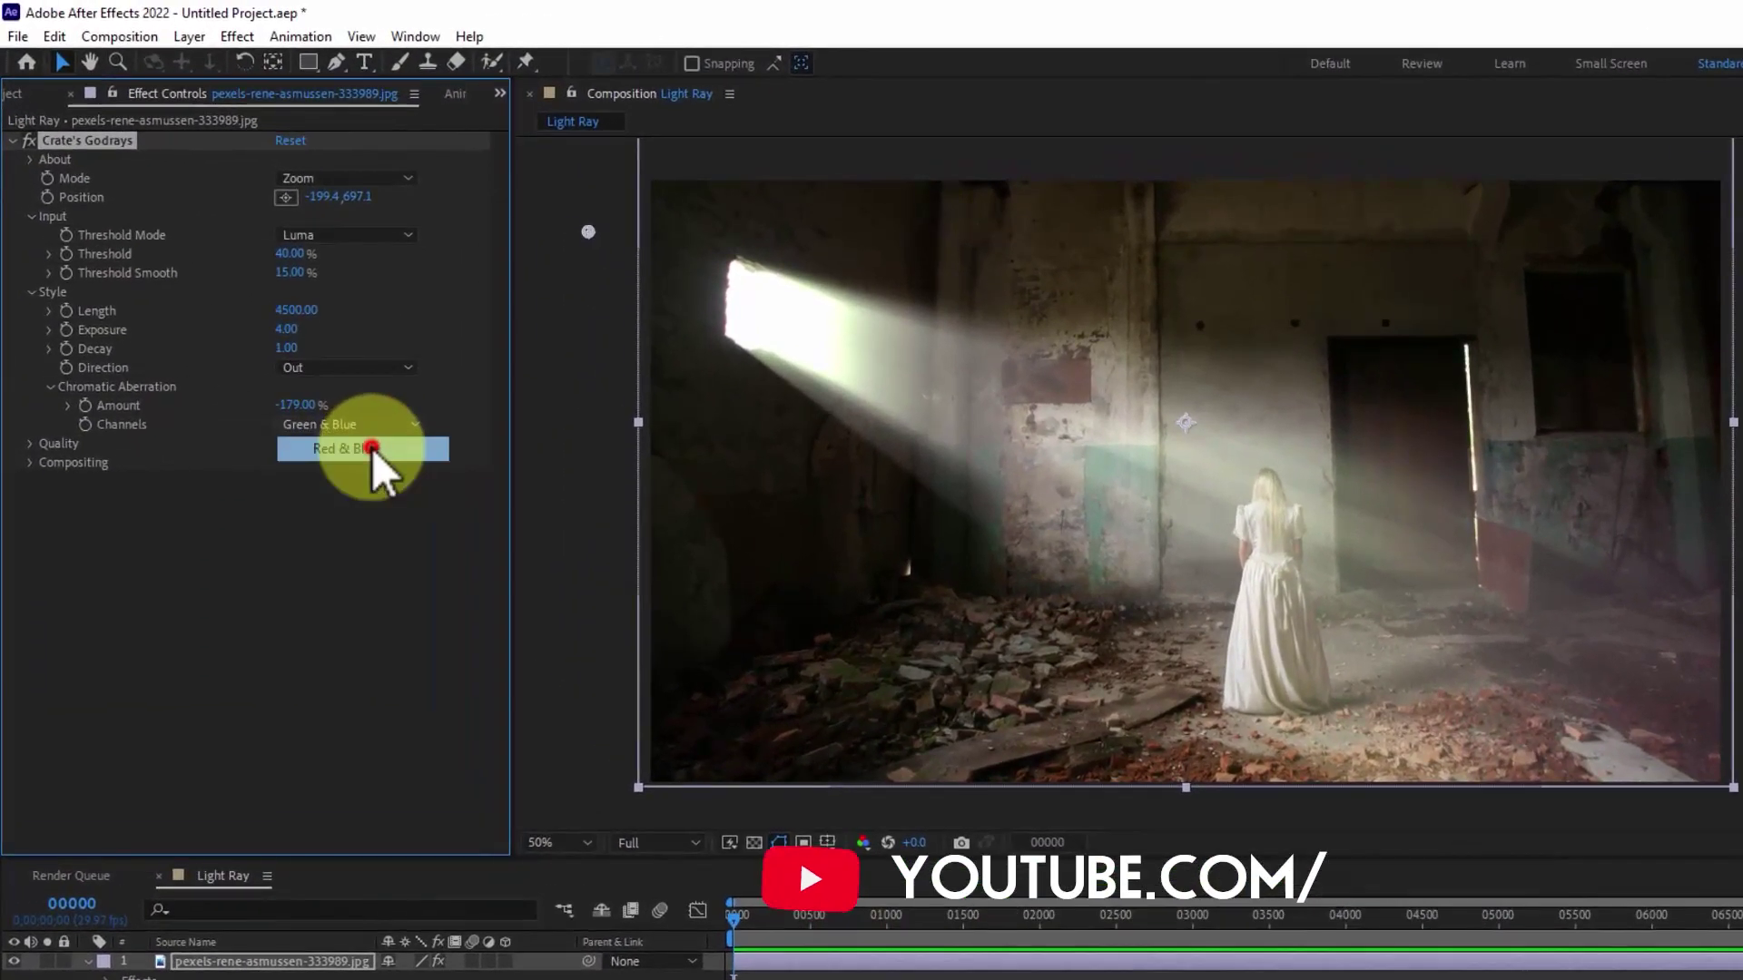
{"action": "left_click", "coordinate": [322, 416]}
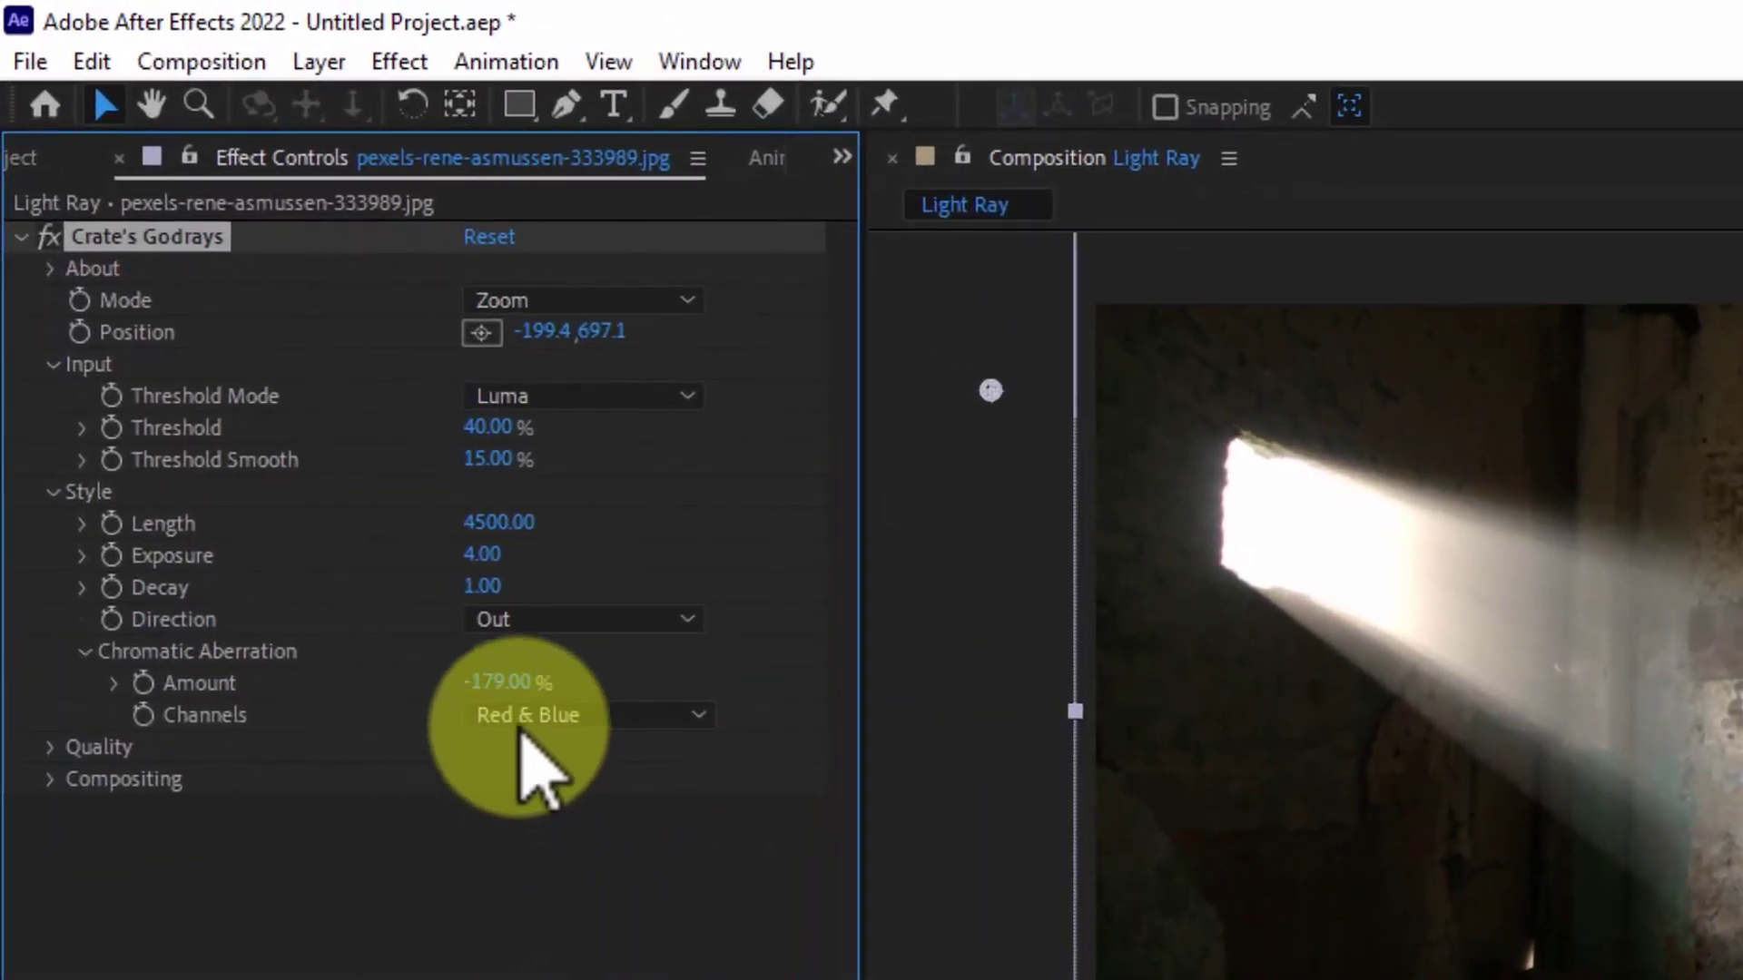
{"action": "left_click_drag", "start_coordinate": [499, 693], "coordinate": [291, 669]}
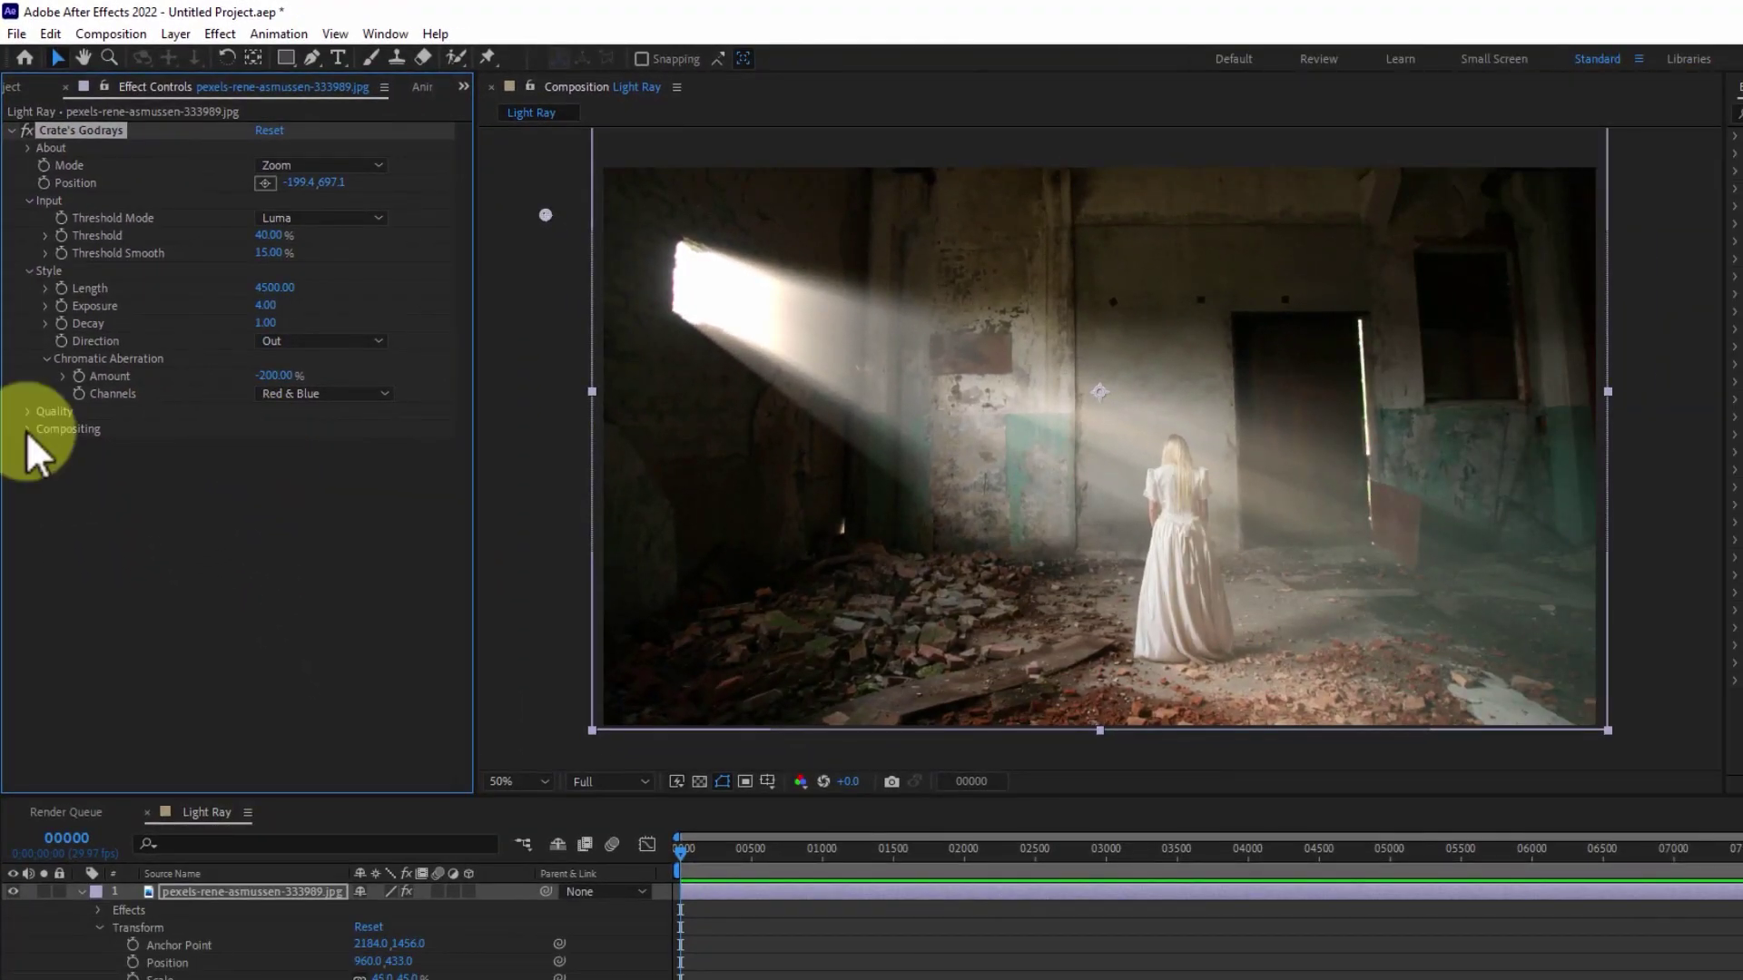
Try the Add blend mode in the godrays' Compositing settings and return it to Screen
{"action": "left_click", "coordinate": [24, 429]}
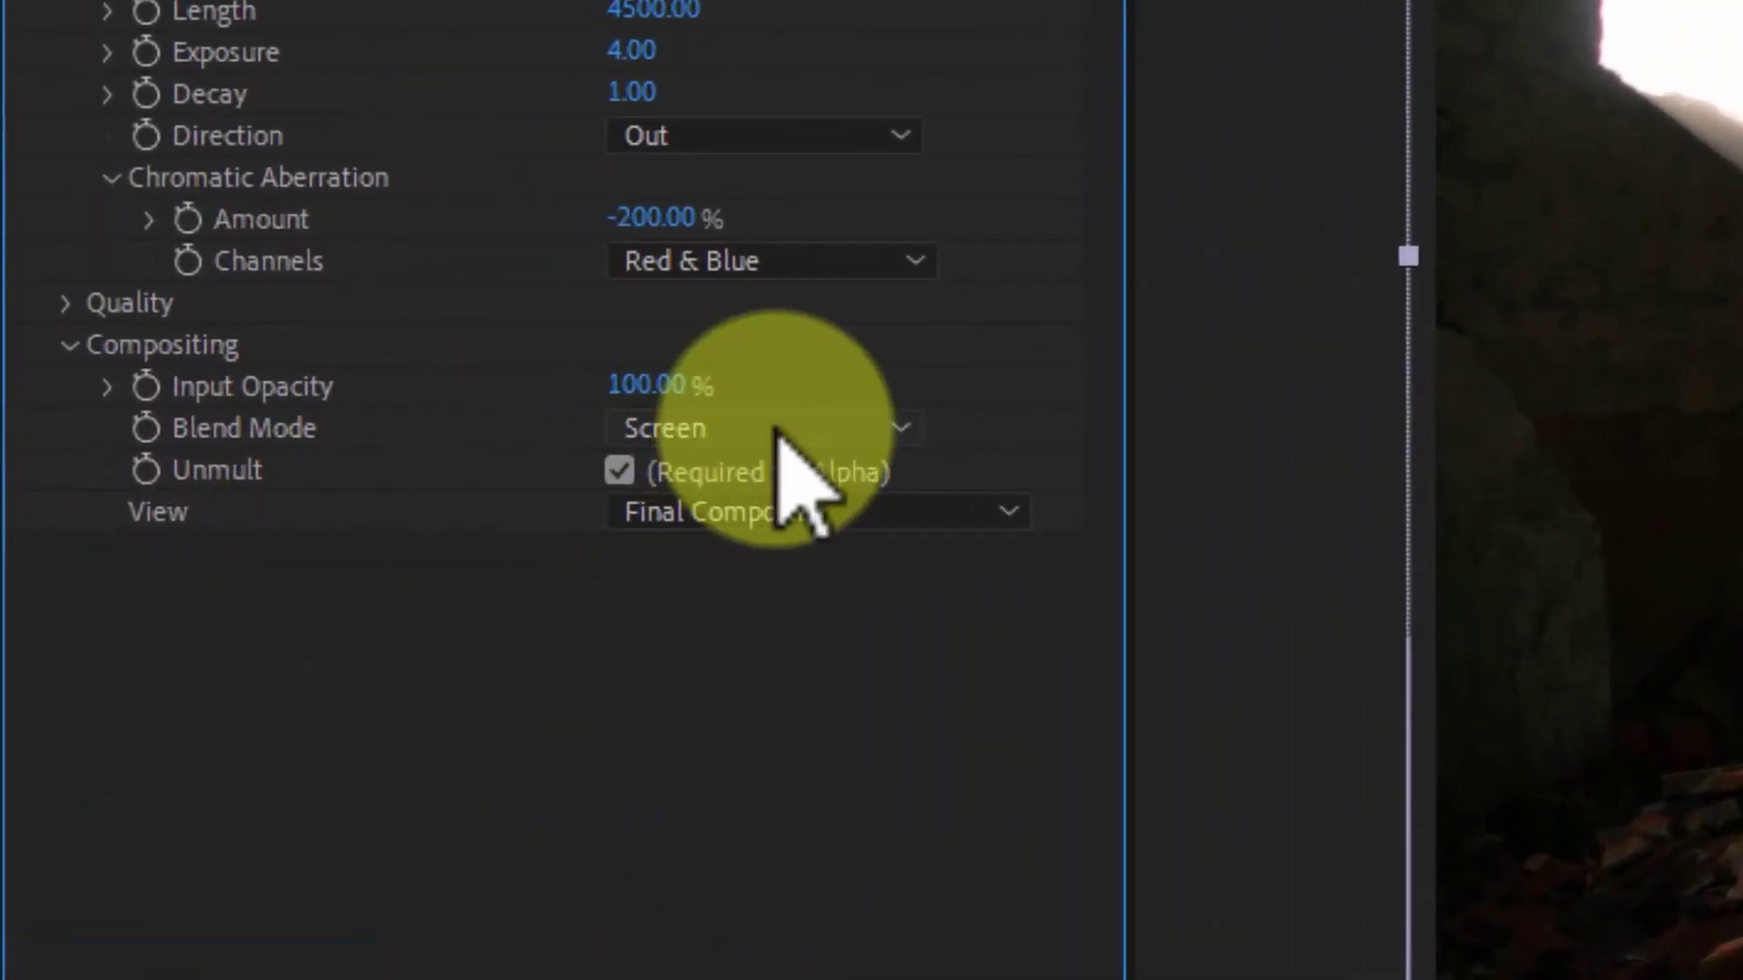
{"action": "left_click", "coordinate": [446, 451]}
{"action": "left_click", "coordinate": [433, 518]}
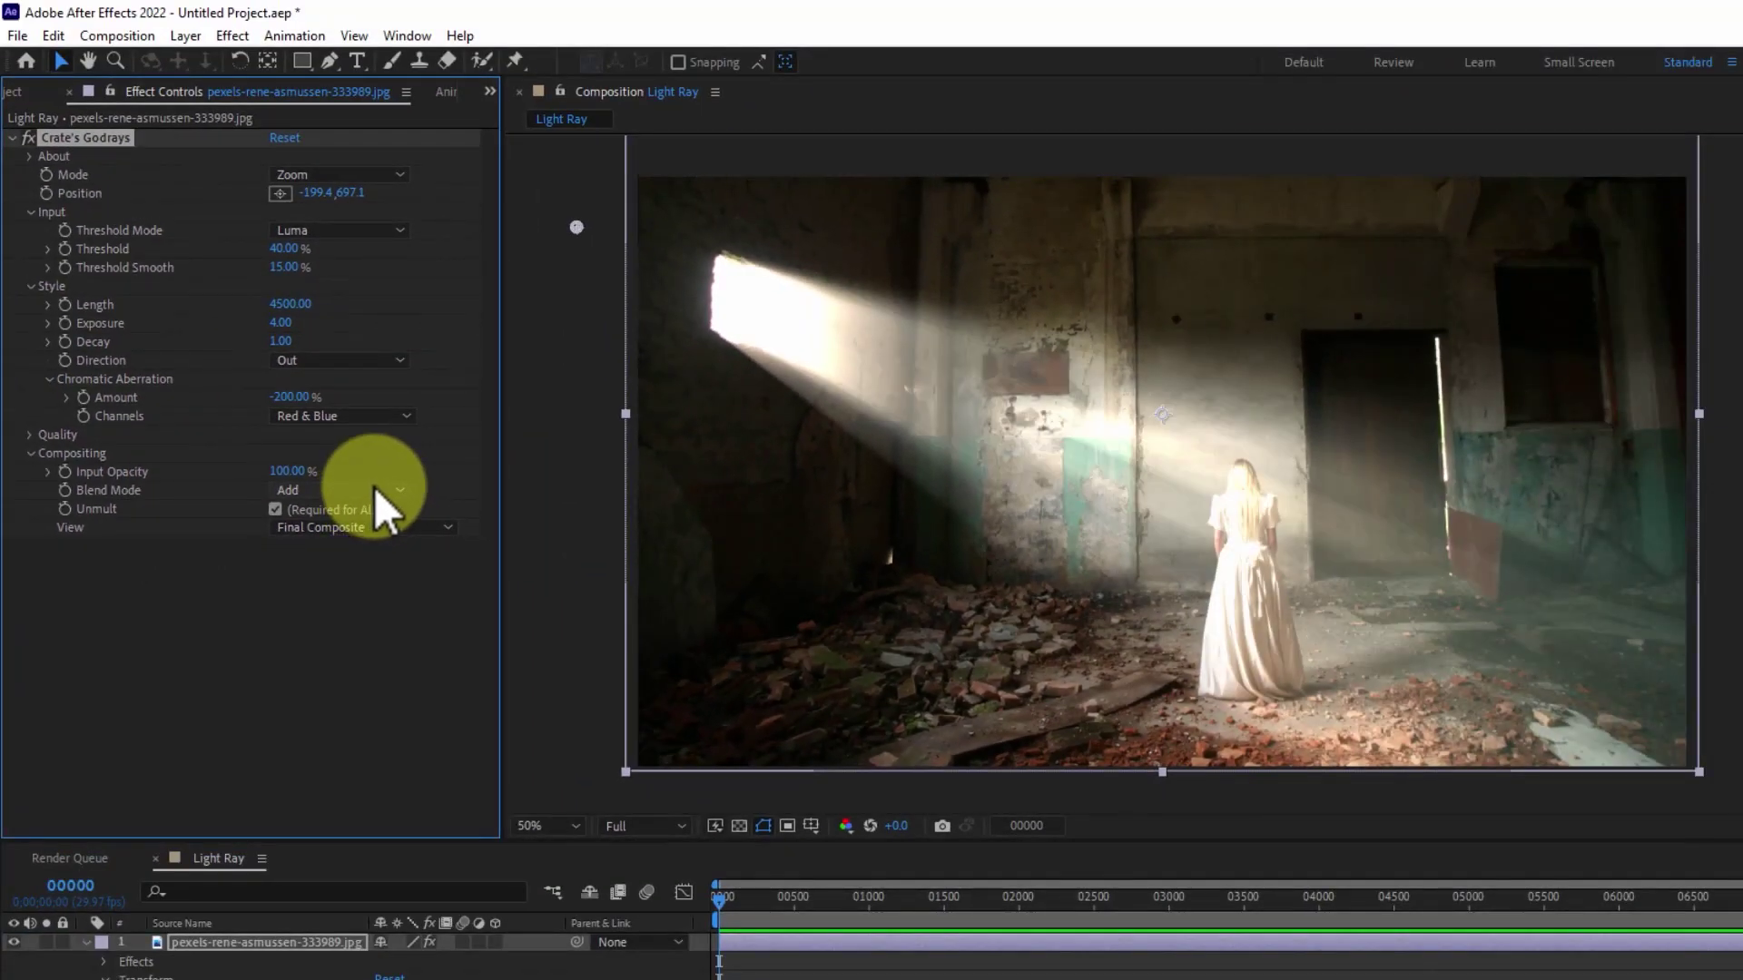
{"action": "left_click", "coordinate": [374, 486]}
{"action": "left_click", "coordinate": [363, 511]}
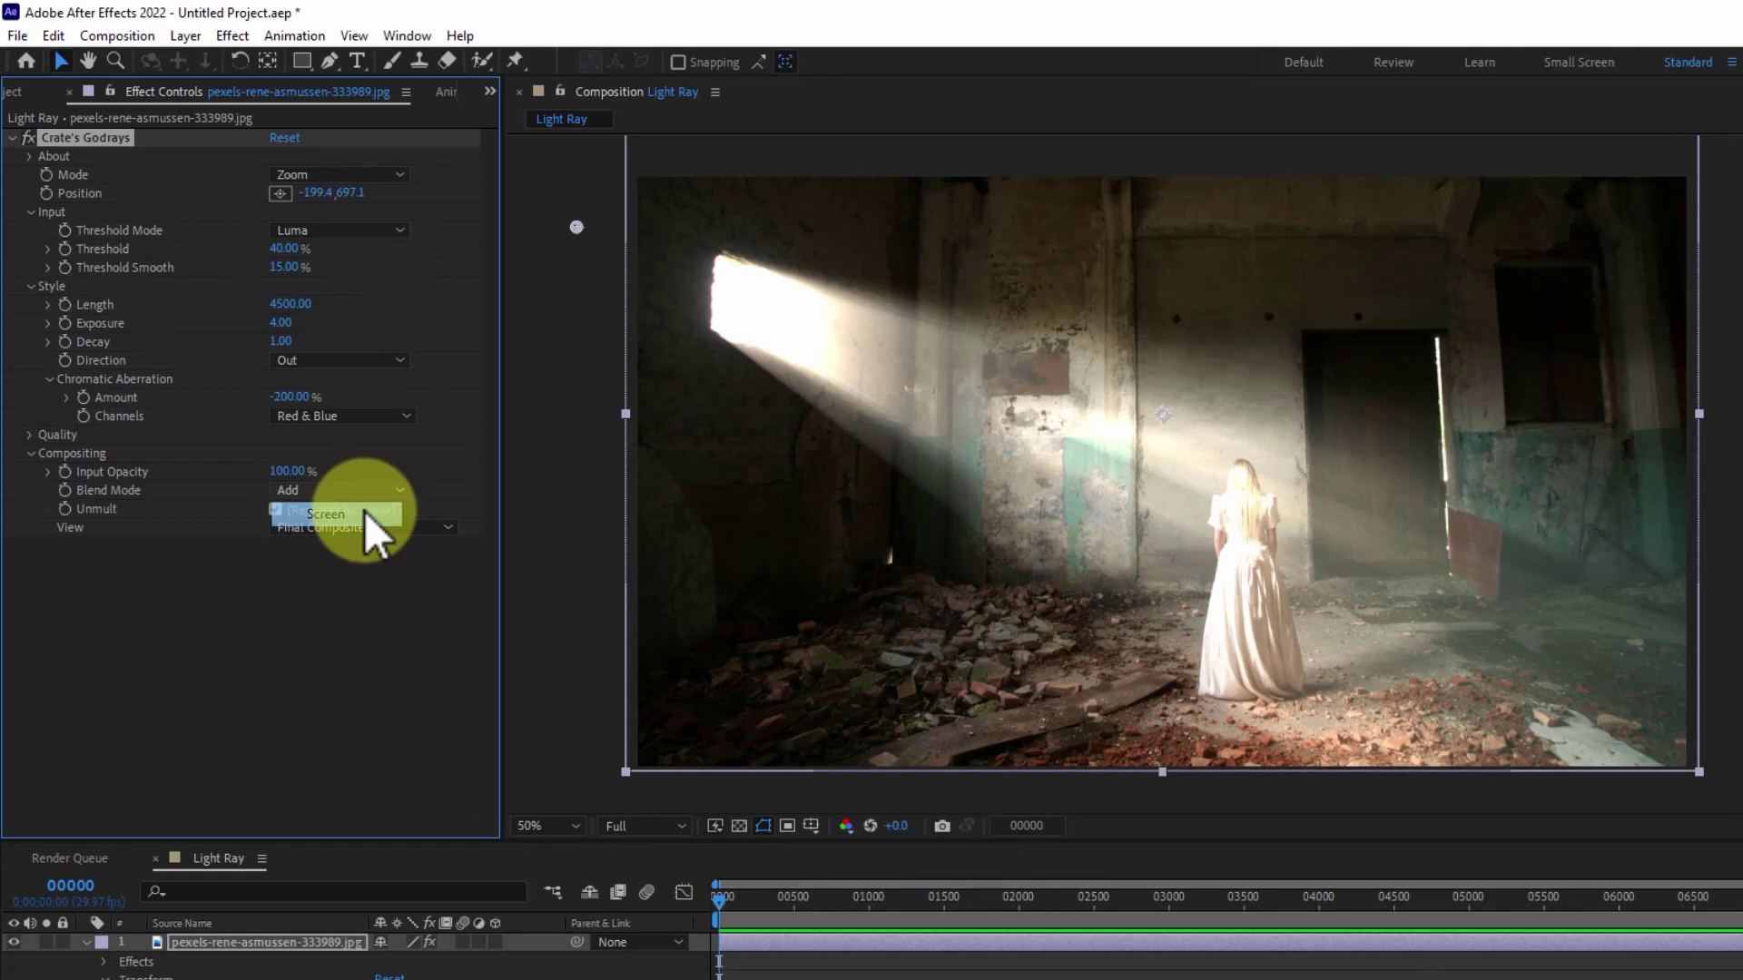
Expand the godrays' Quality settings and try a Threshold of 45%
{"action": "left_click", "coordinate": [33, 439]}
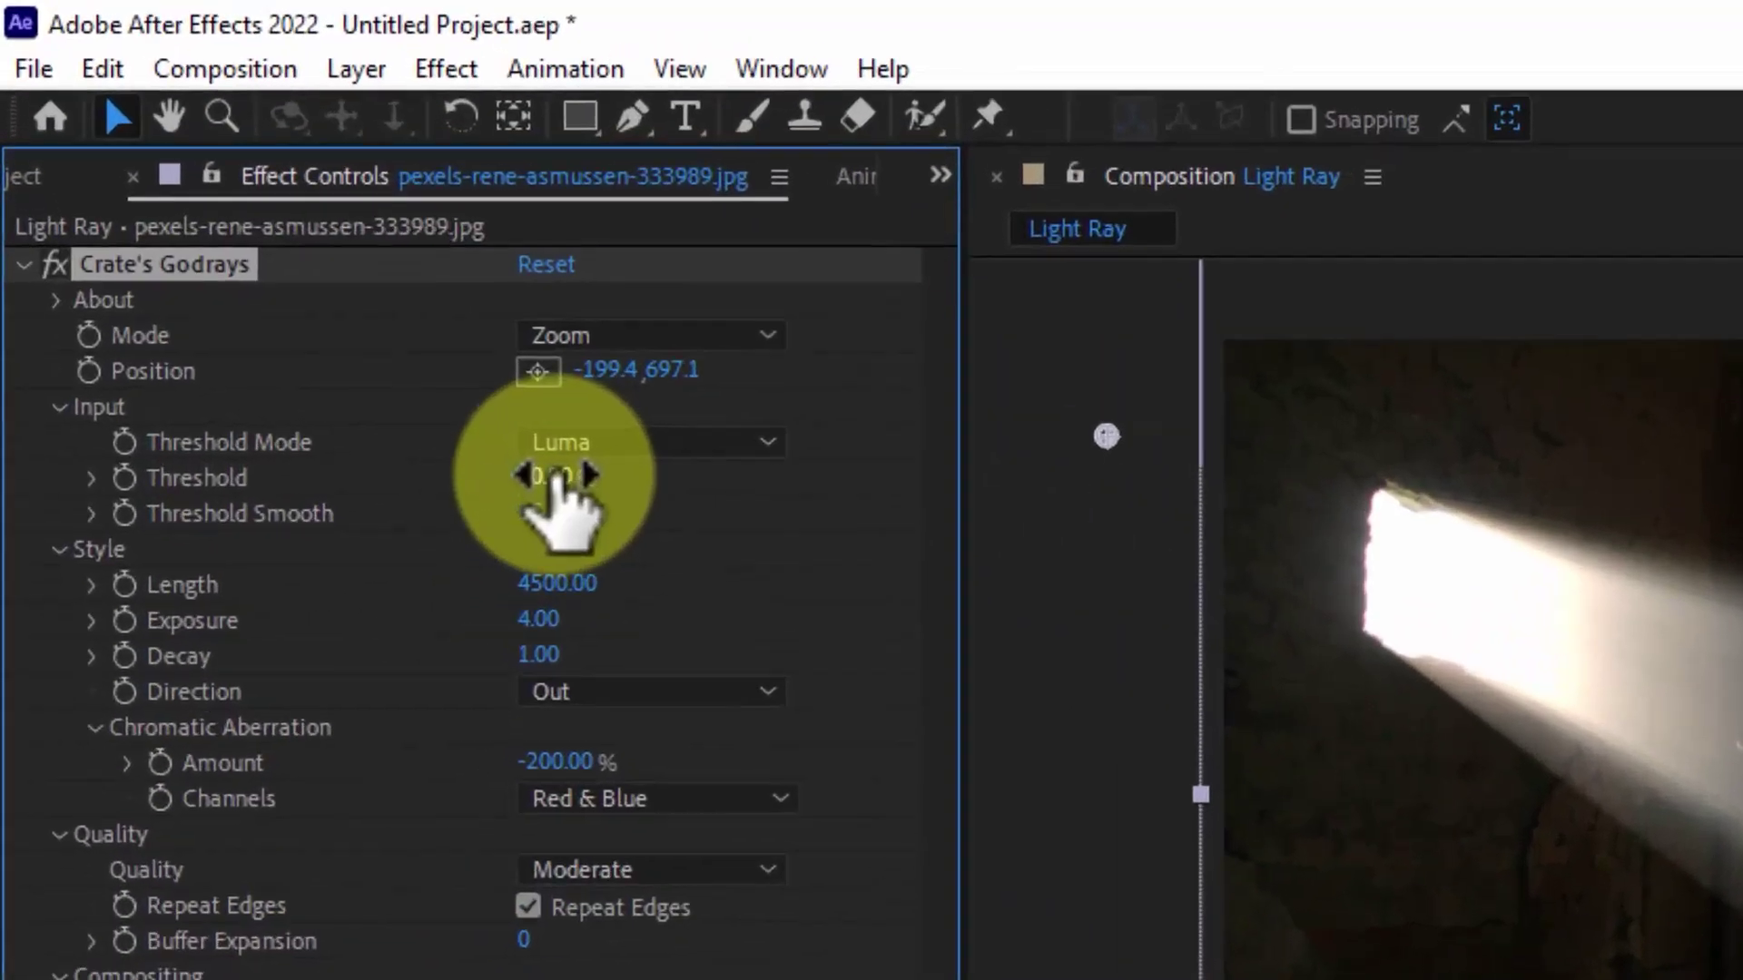
{"action": "left_click", "coordinate": [284, 248]}
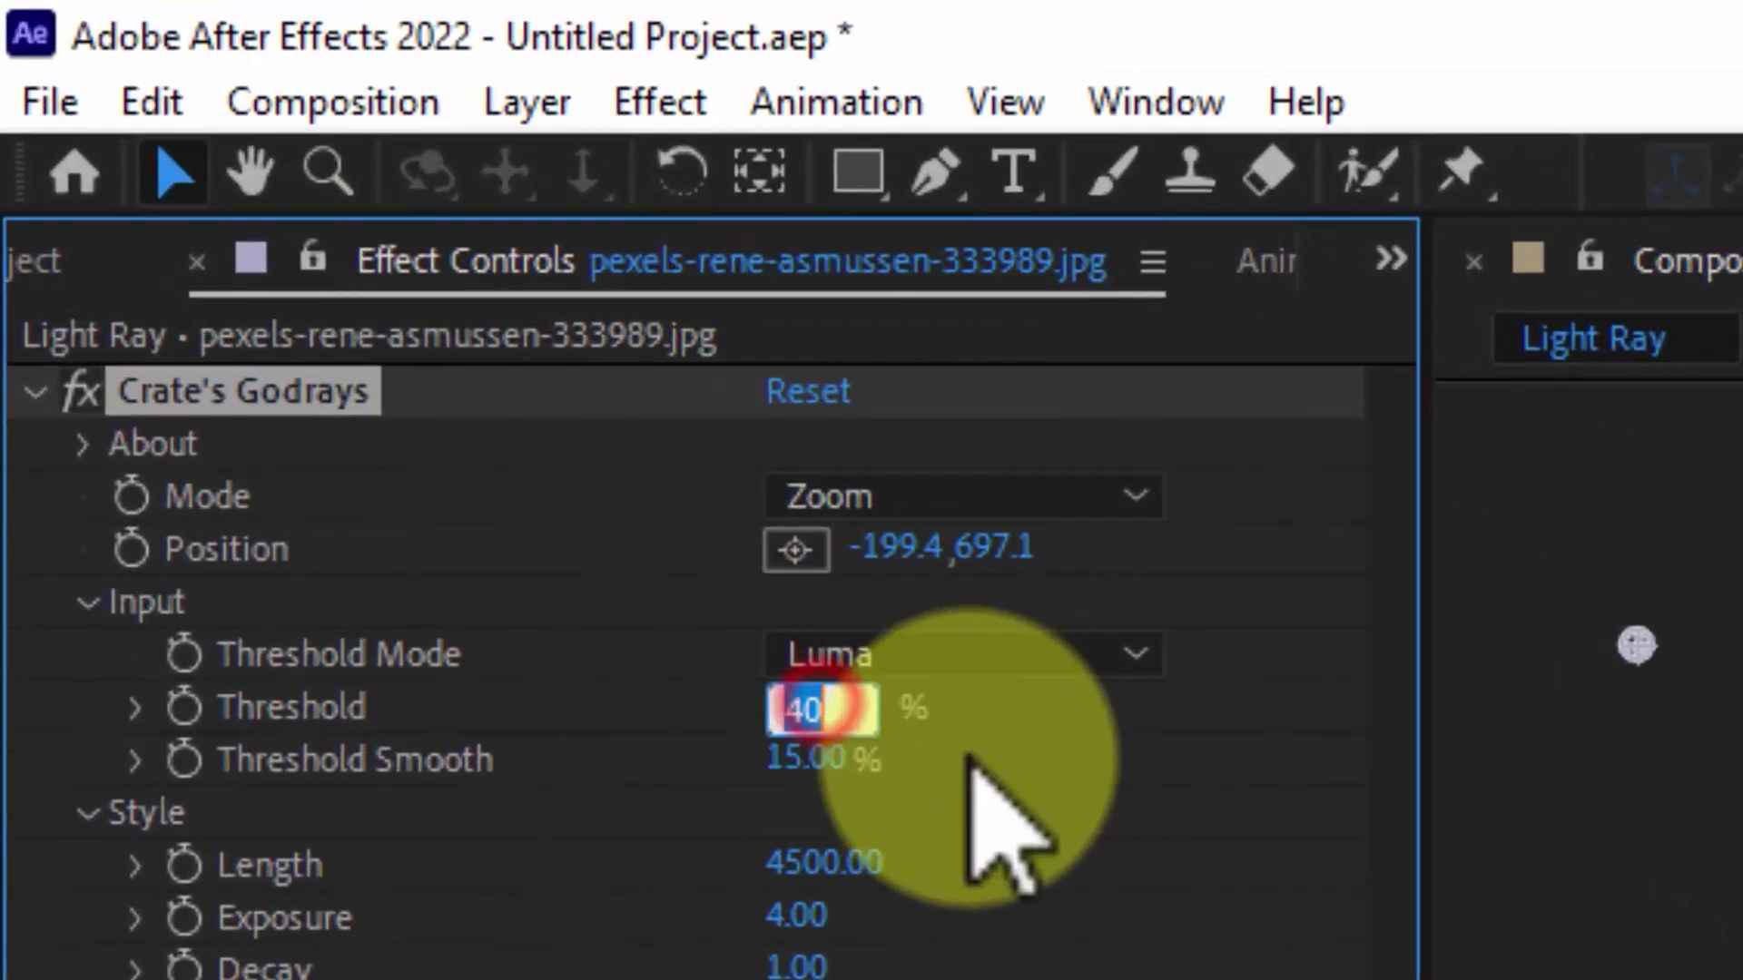
{"action": "key", "text": "Return"}
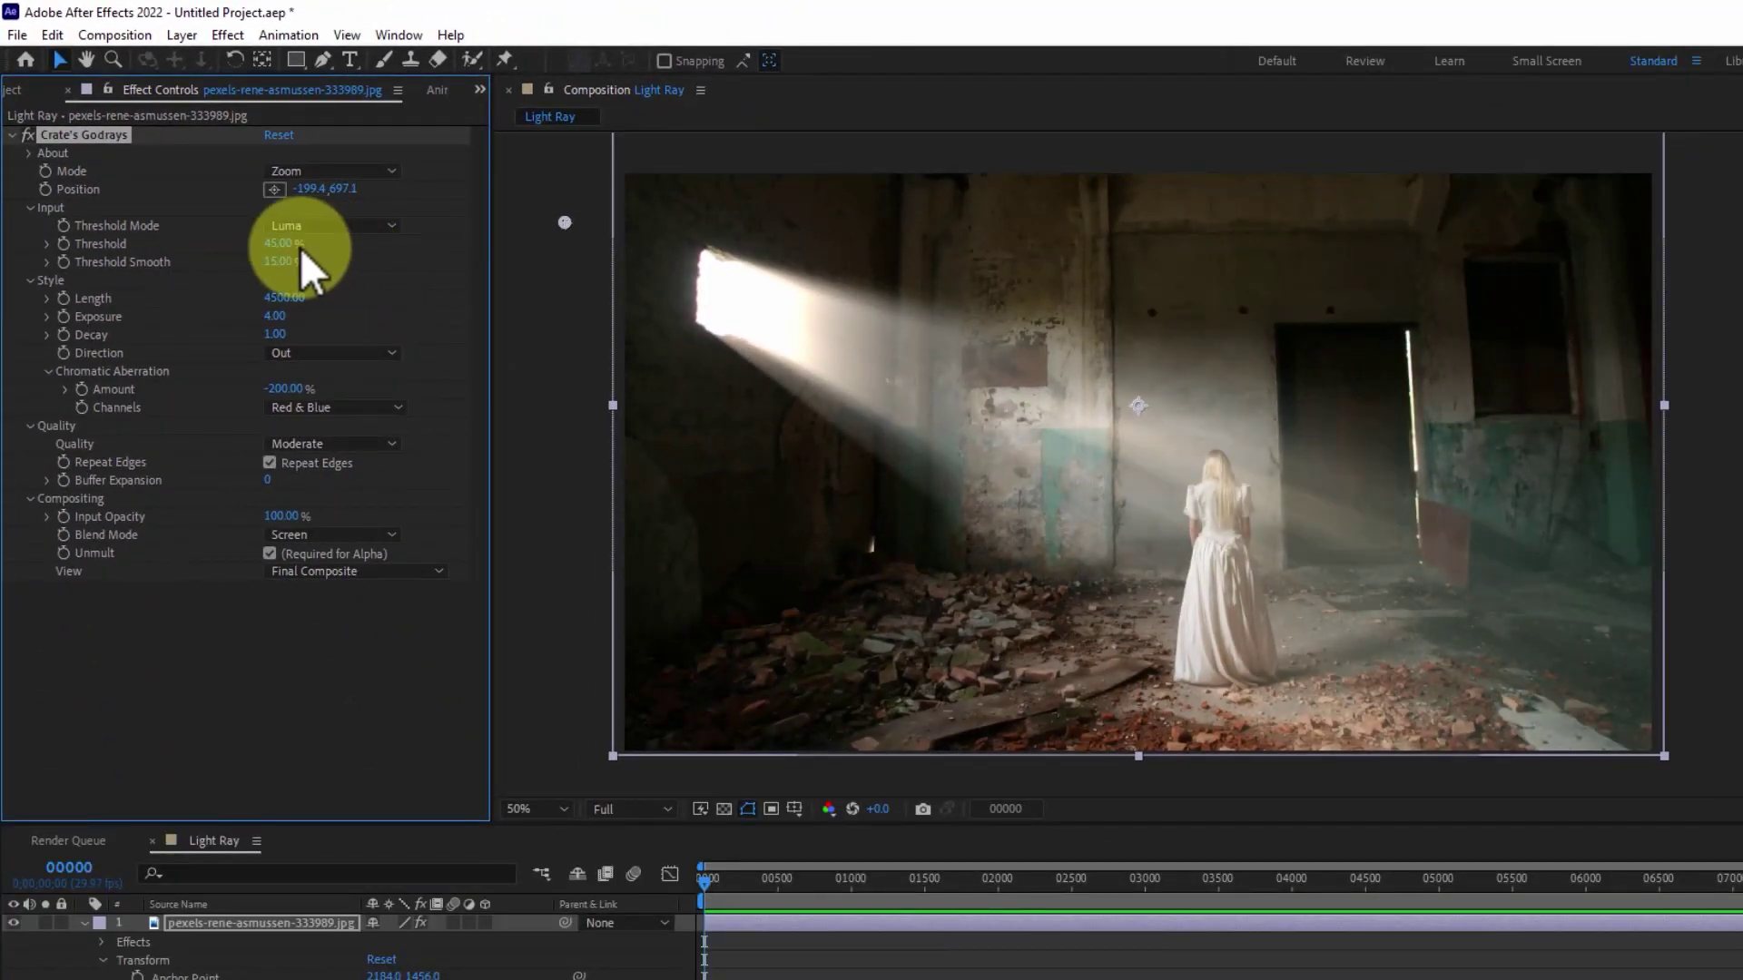
Set the godrays' Threshold to 35% and Threshold Smooth to 20%, checking the image with the effect off and on
{"action": "left_click", "coordinate": [276, 245]}
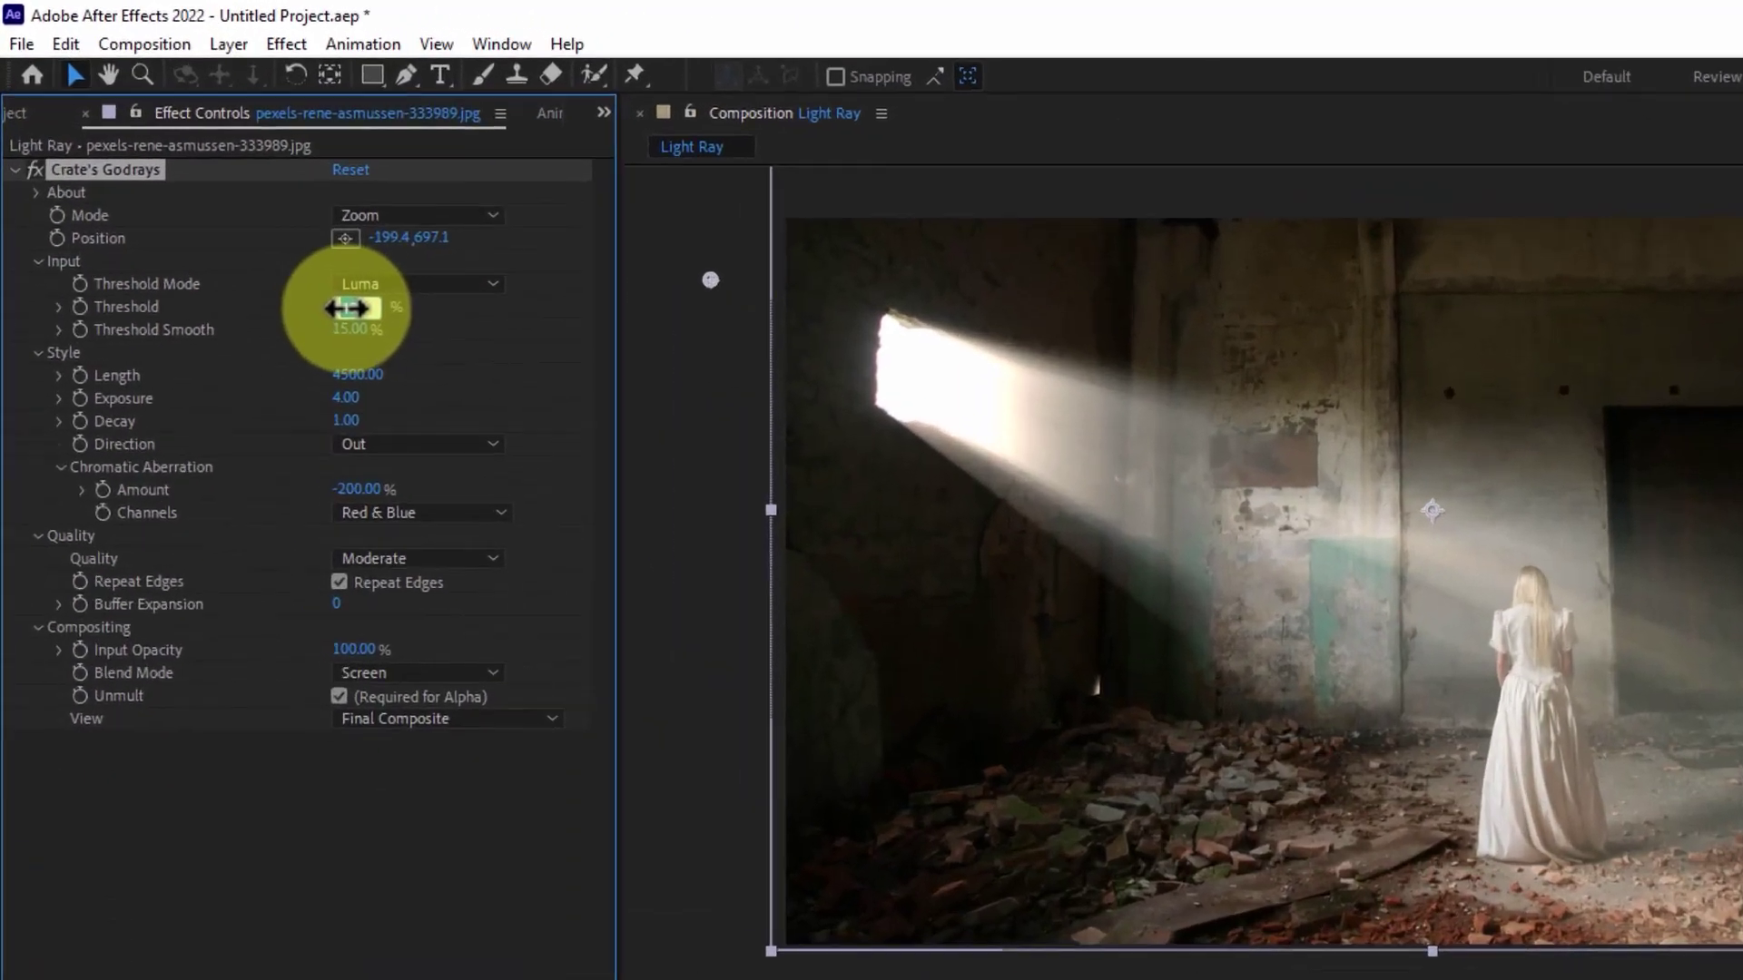
{"action": "type", "text": "35"}
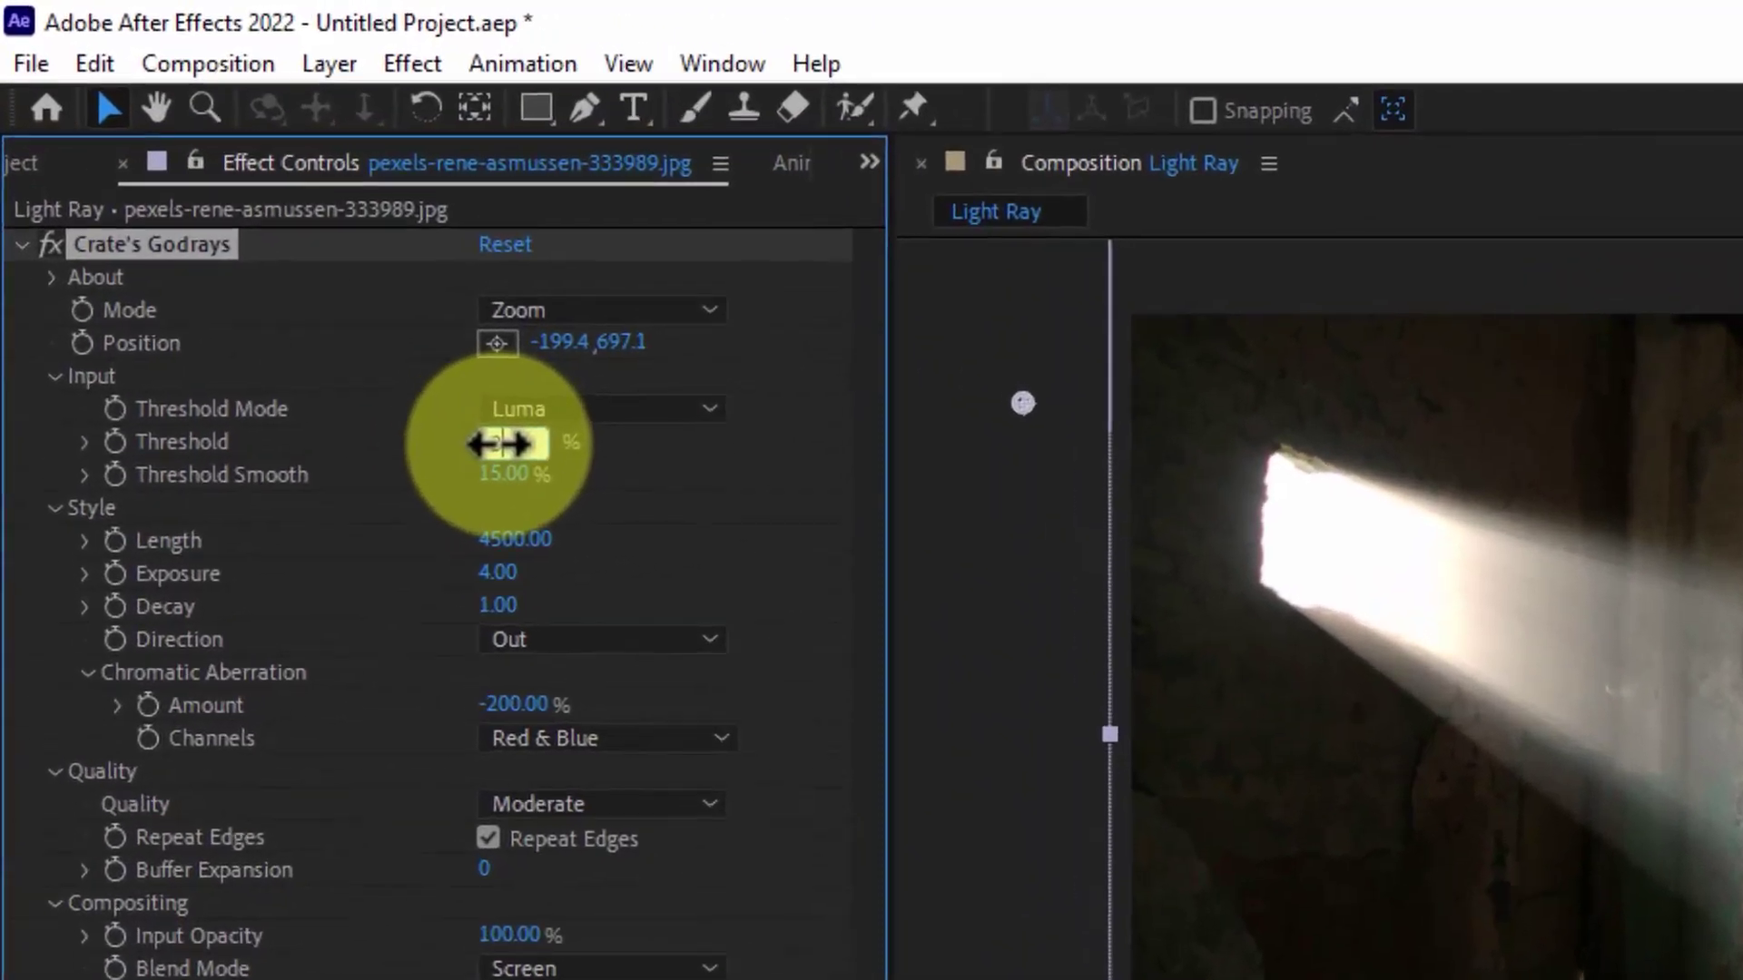
{"action": "key", "text": "Return"}
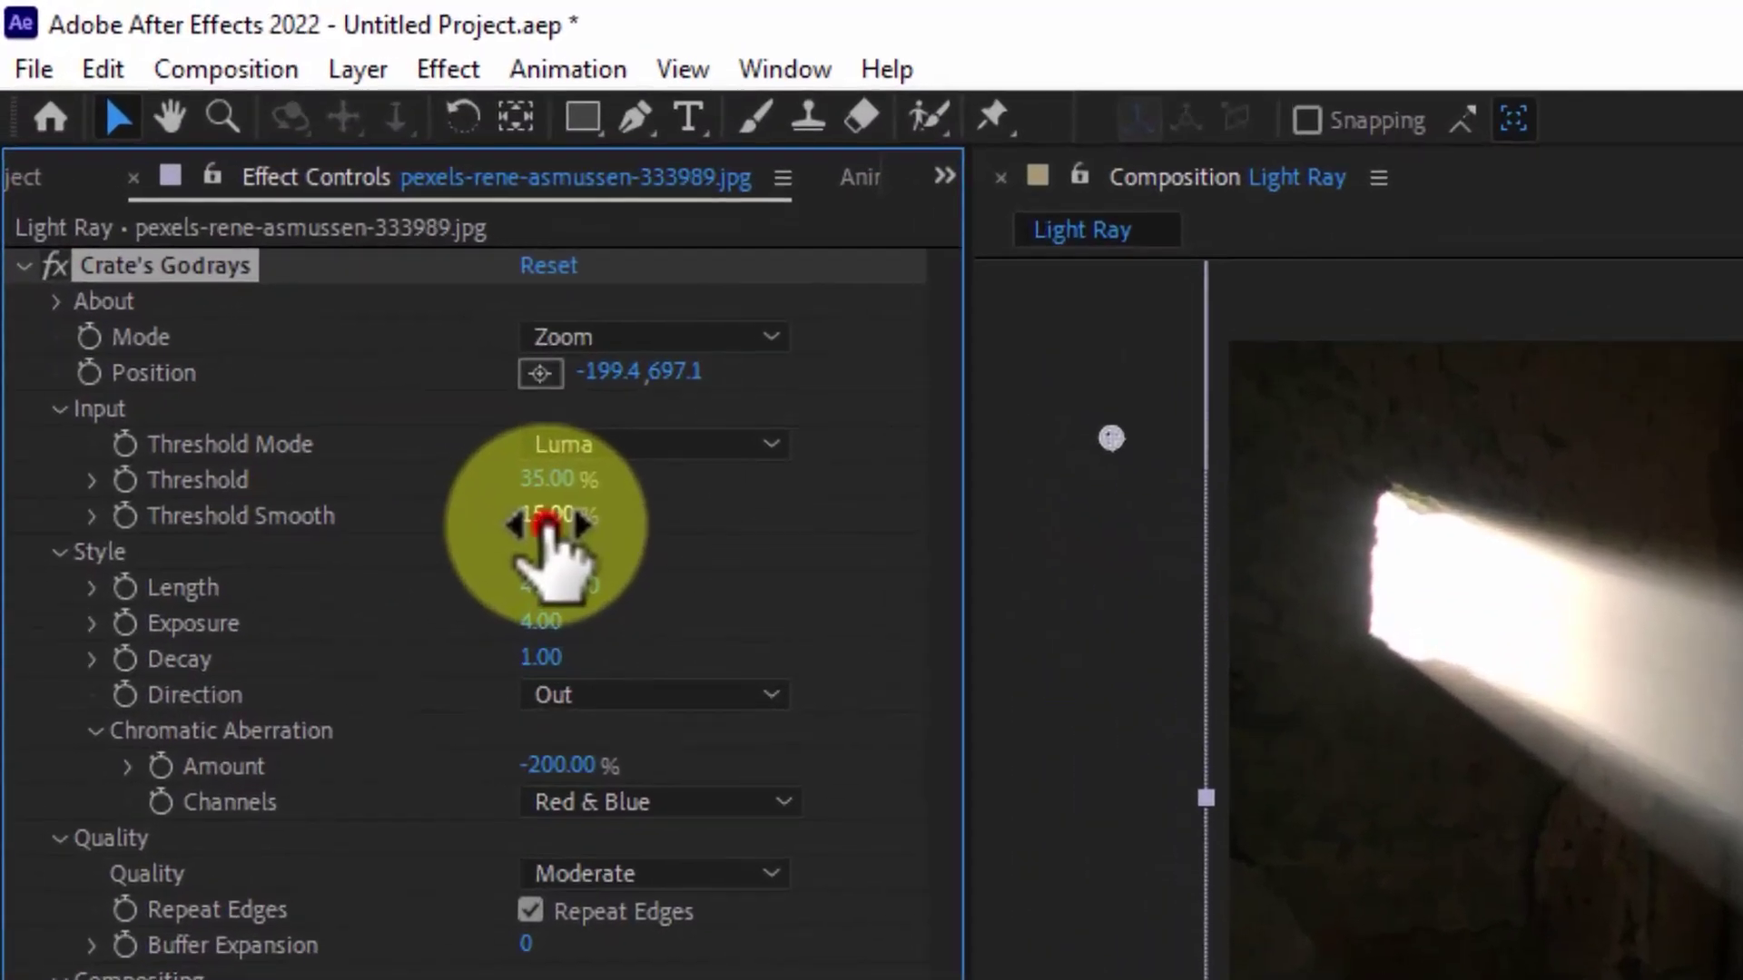
{"action": "left_click", "coordinate": [286, 267]}
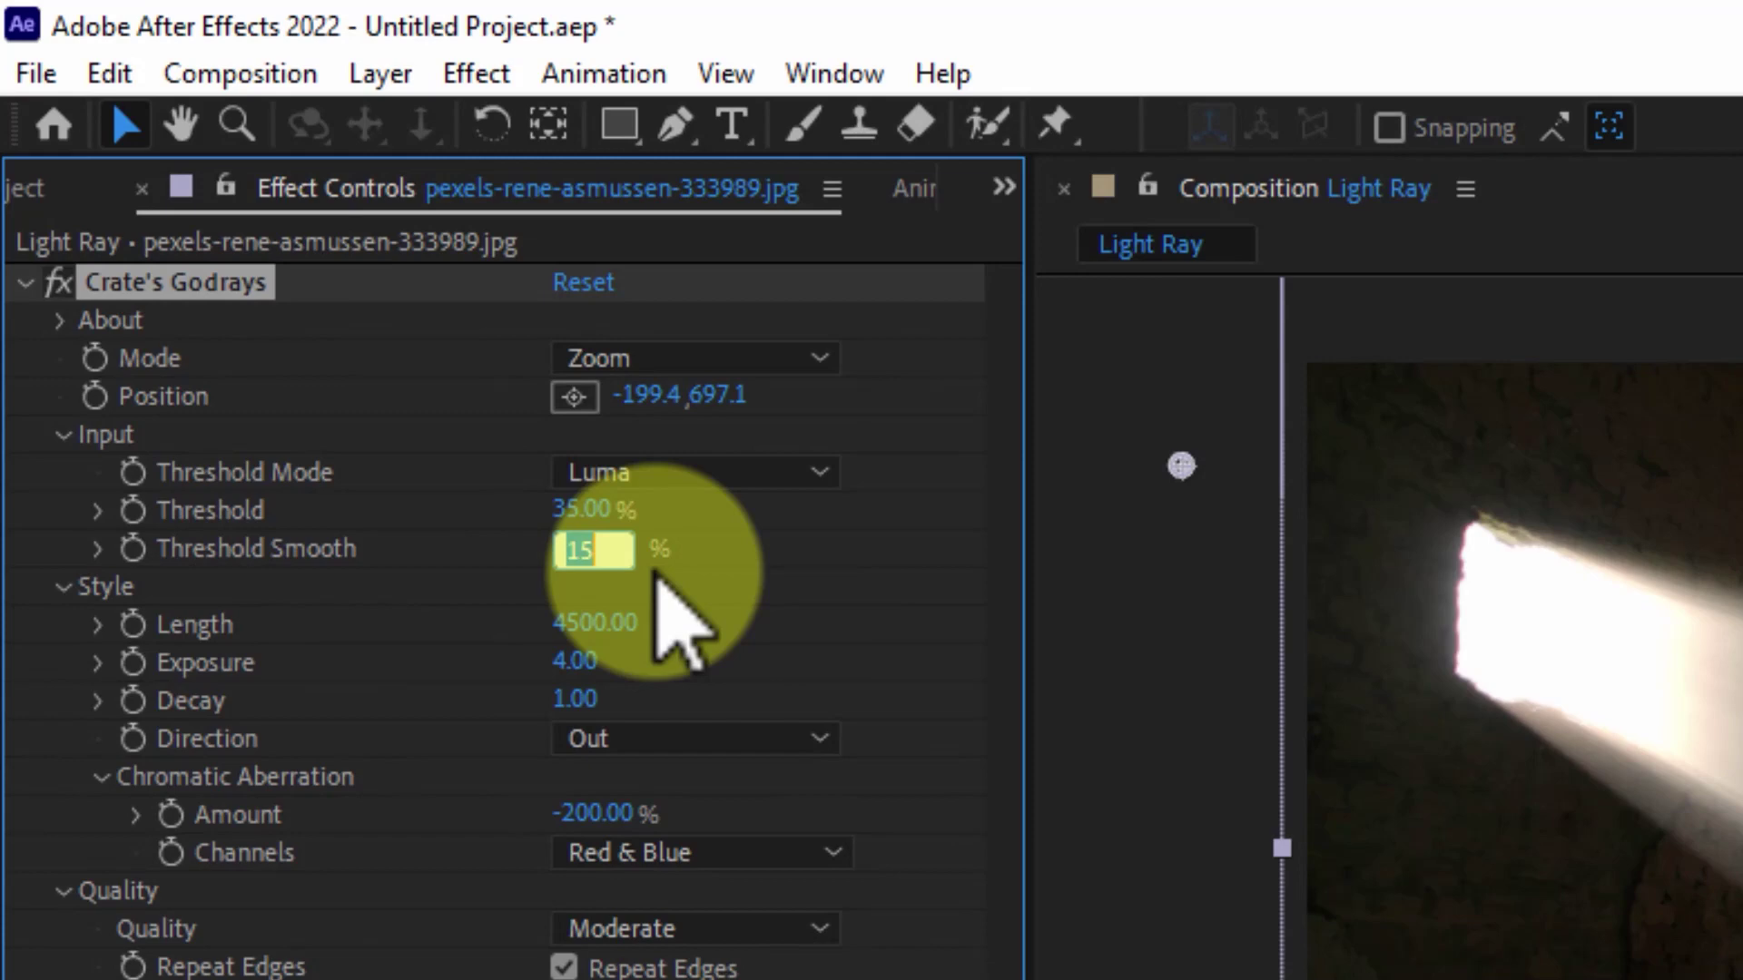
{"action": "type", "text": "20"}
{"action": "key", "text": "Return"}
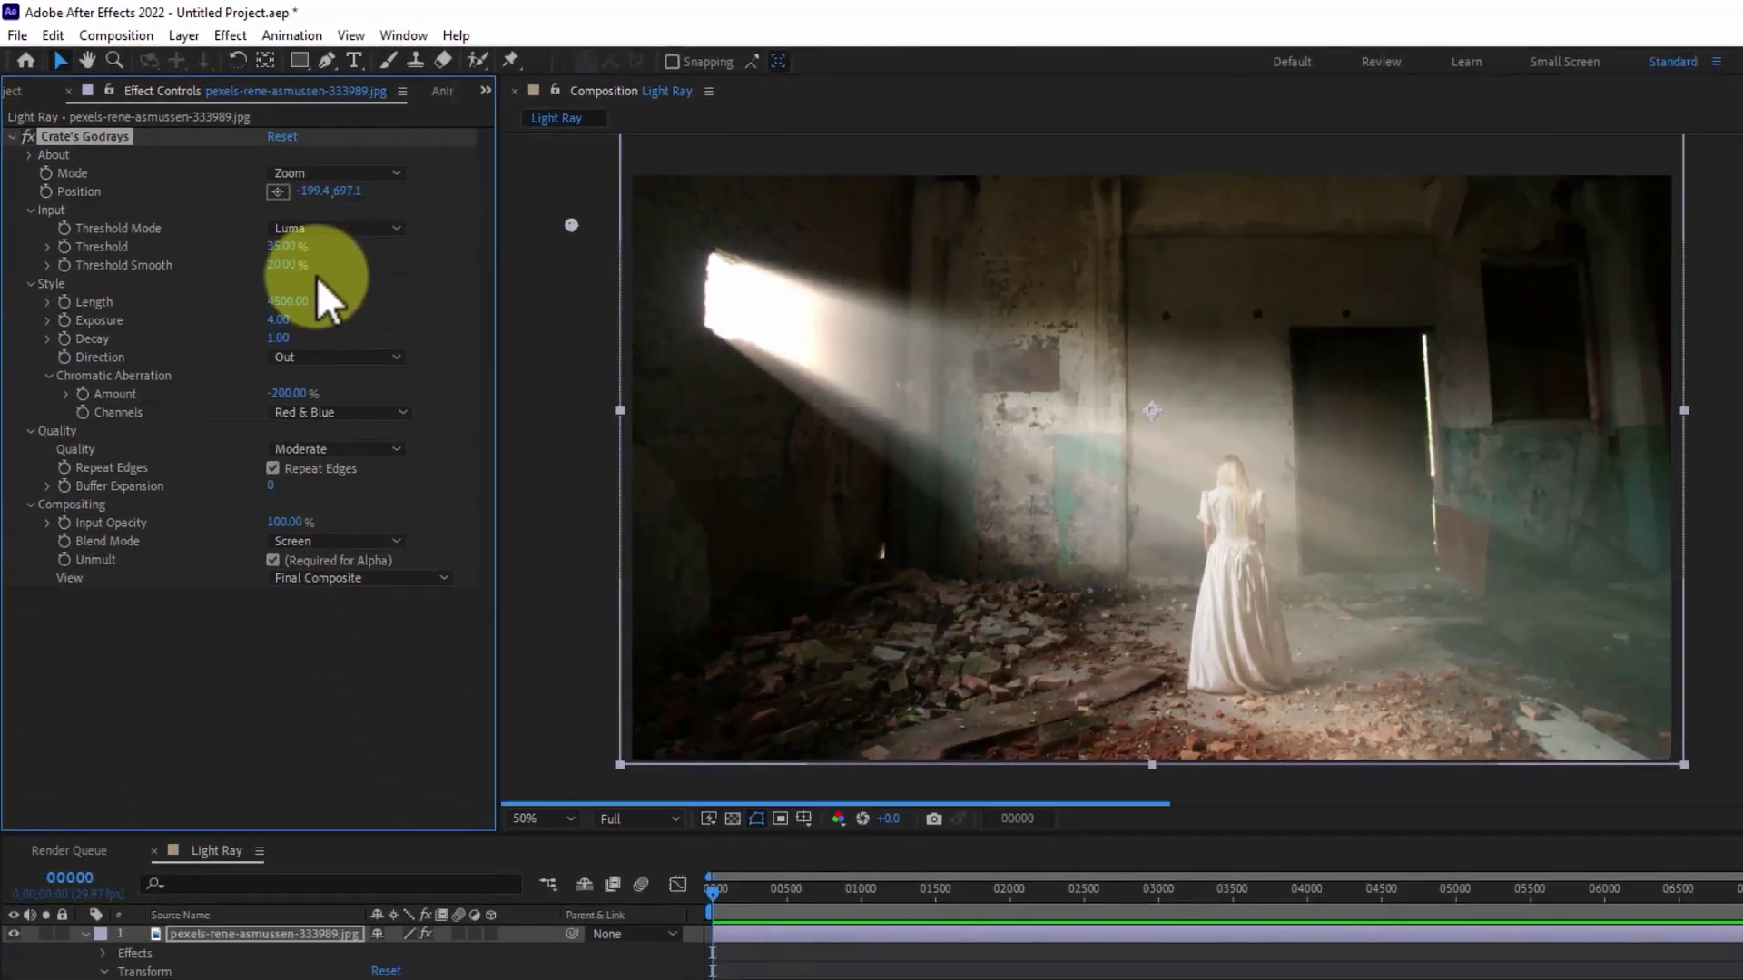
{"action": "left_click", "coordinate": [27, 136]}
{"action": "left_click", "coordinate": [27, 136]}
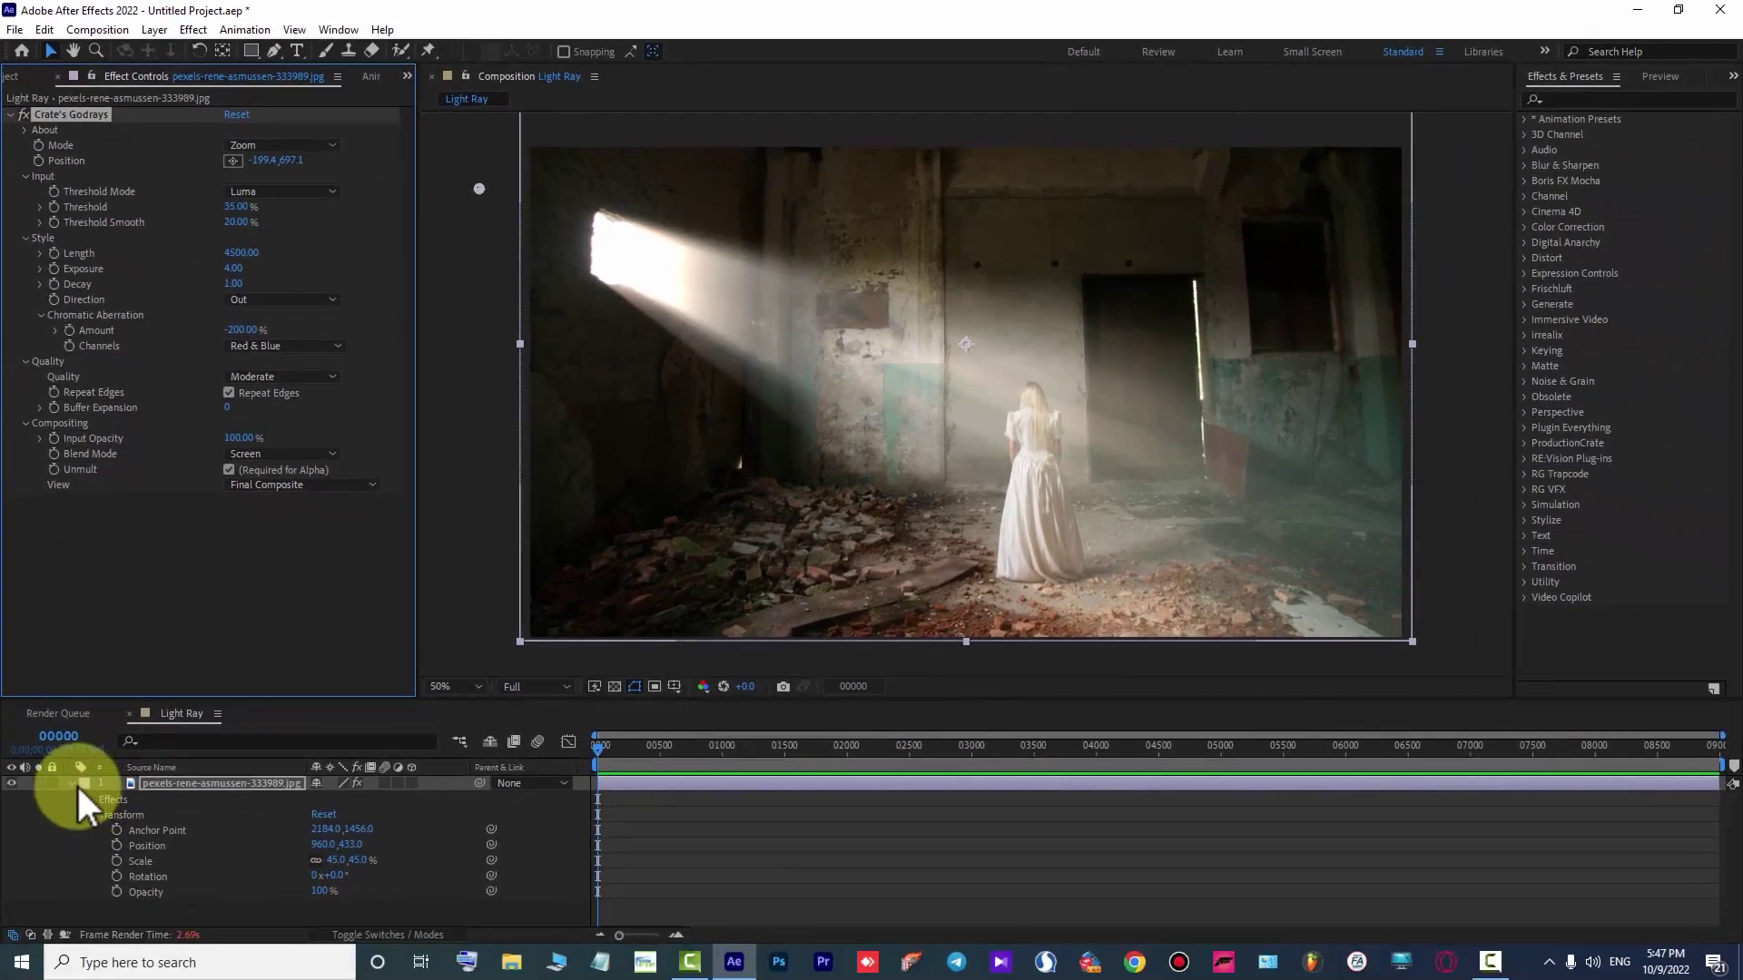
Collapse the photo layer's properties and add a new adjustment layer named Black Bar above it
{"action": "left_click", "coordinate": [71, 782]}
{"action": "left_click", "coordinate": [426, 821]}
{"action": "right_click", "coordinate": [438, 820]}
{"action": "left_click", "coordinate": [528, 602]}
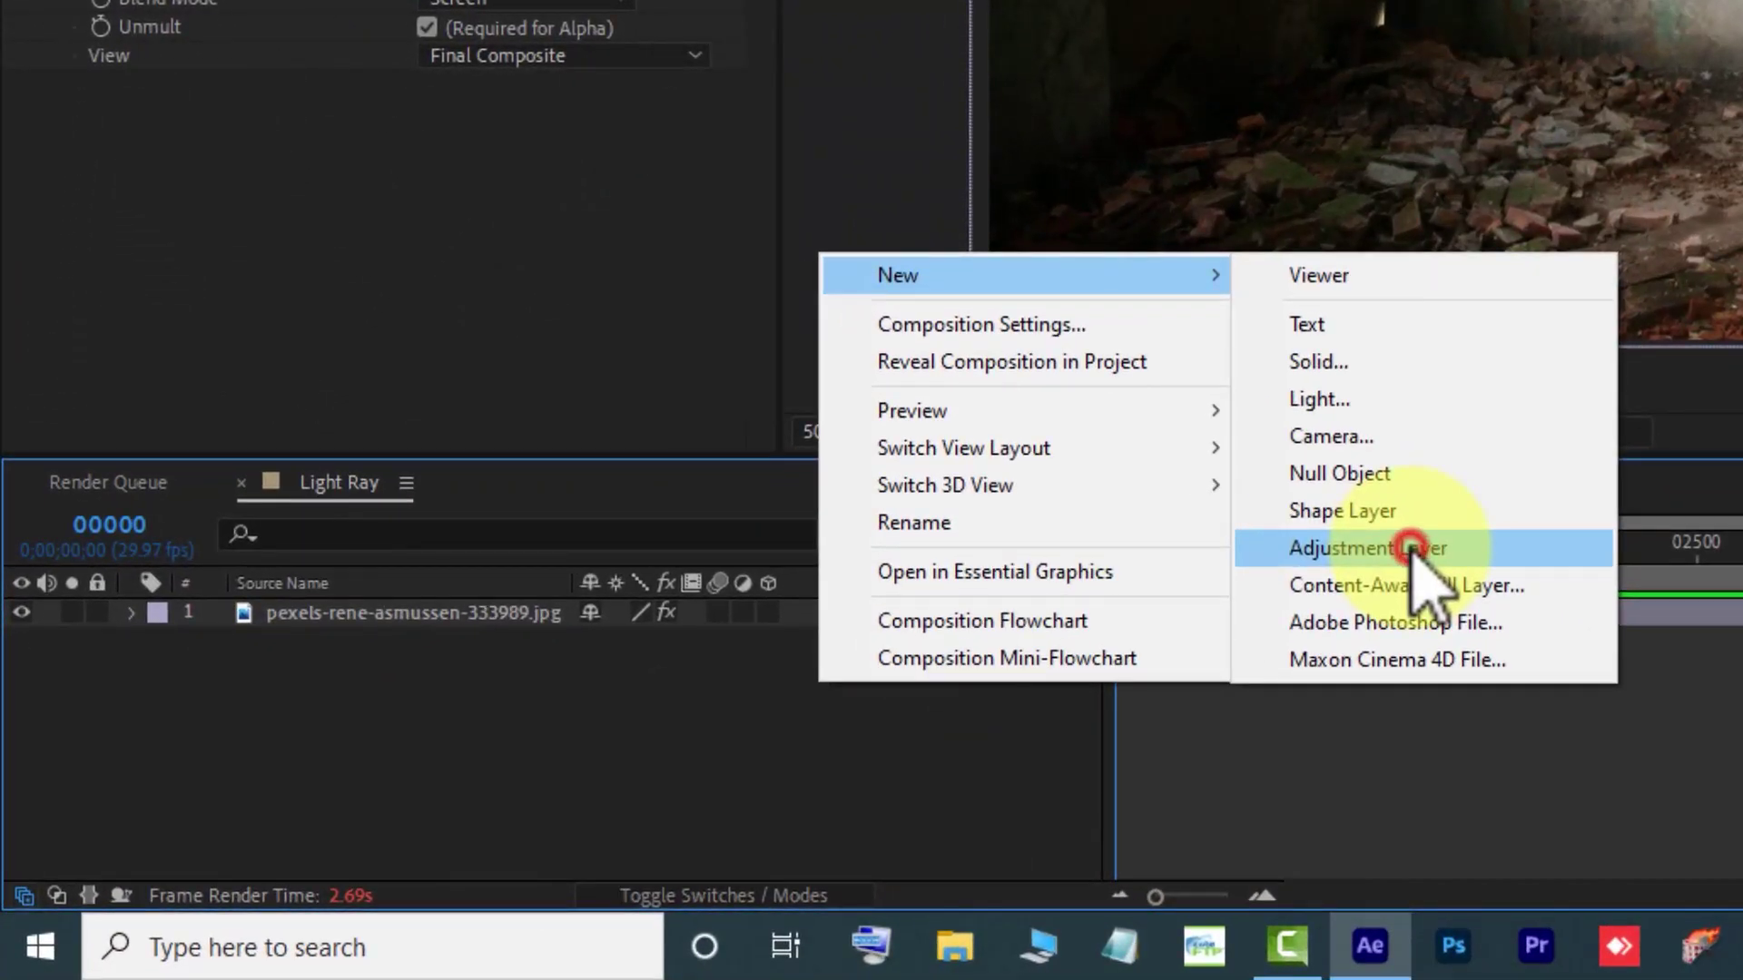
{"action": "left_click", "coordinate": [1412, 545]}
{"action": "key", "text": "Return"}
{"action": "type", "text": "Bla"}
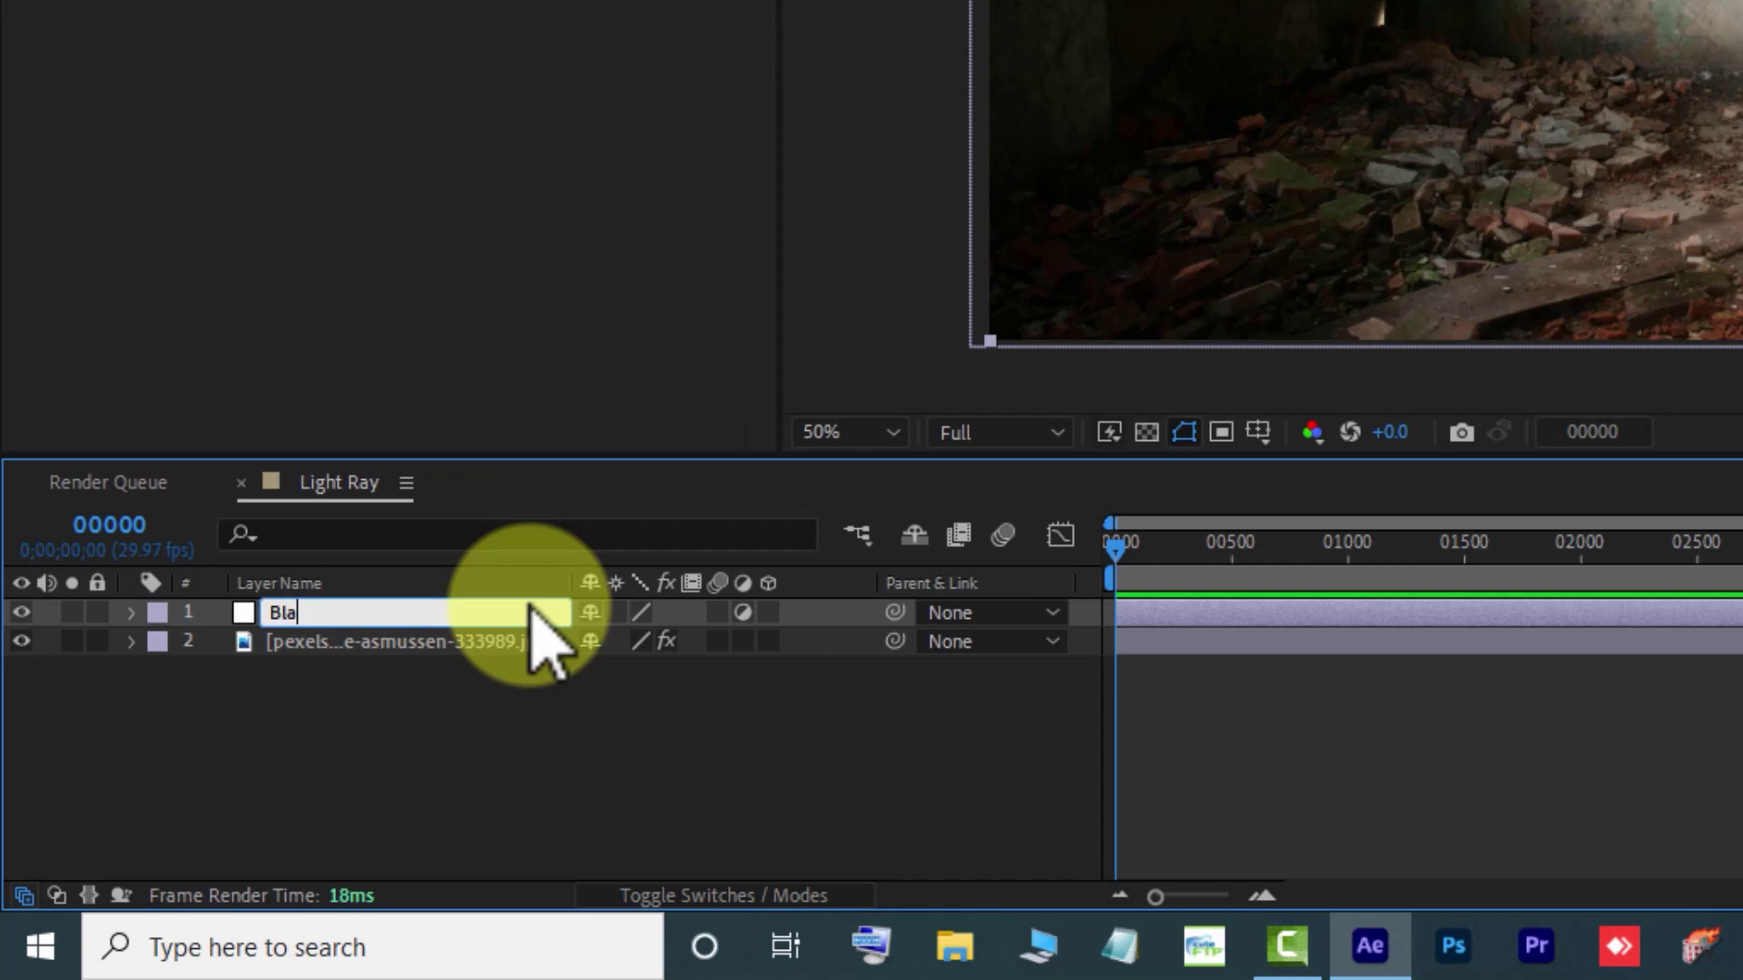
{"action": "type", "text": "ck Bar"}
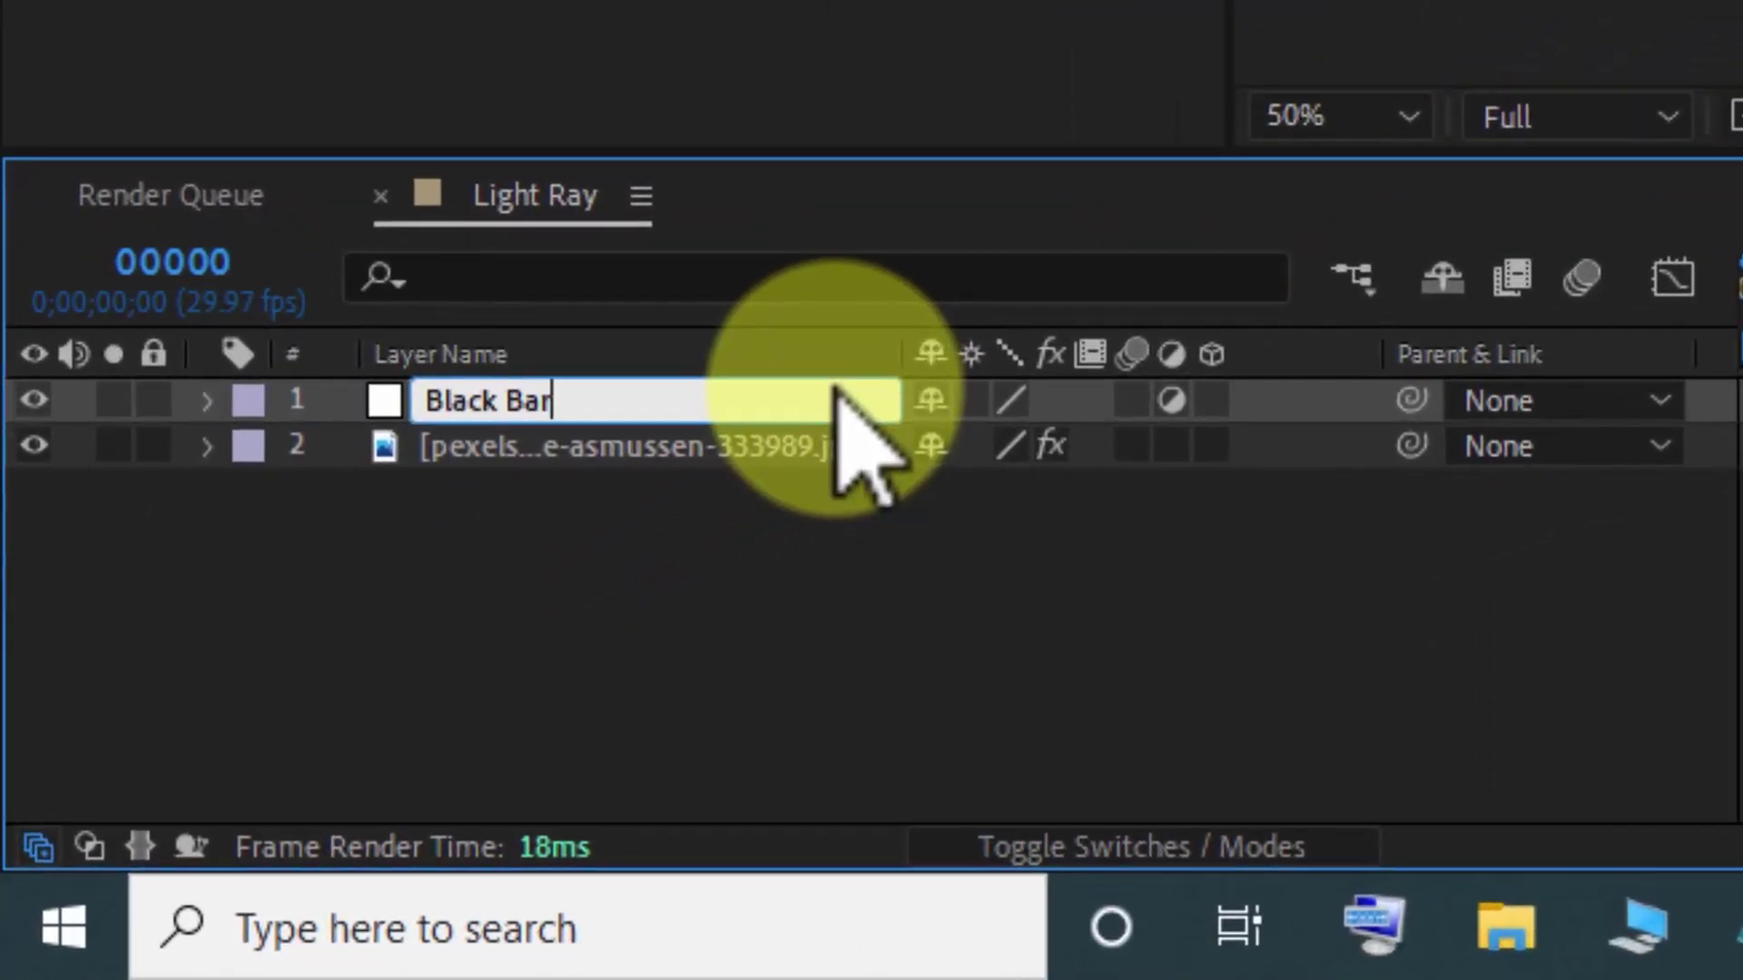
{"action": "key", "text": "Return"}
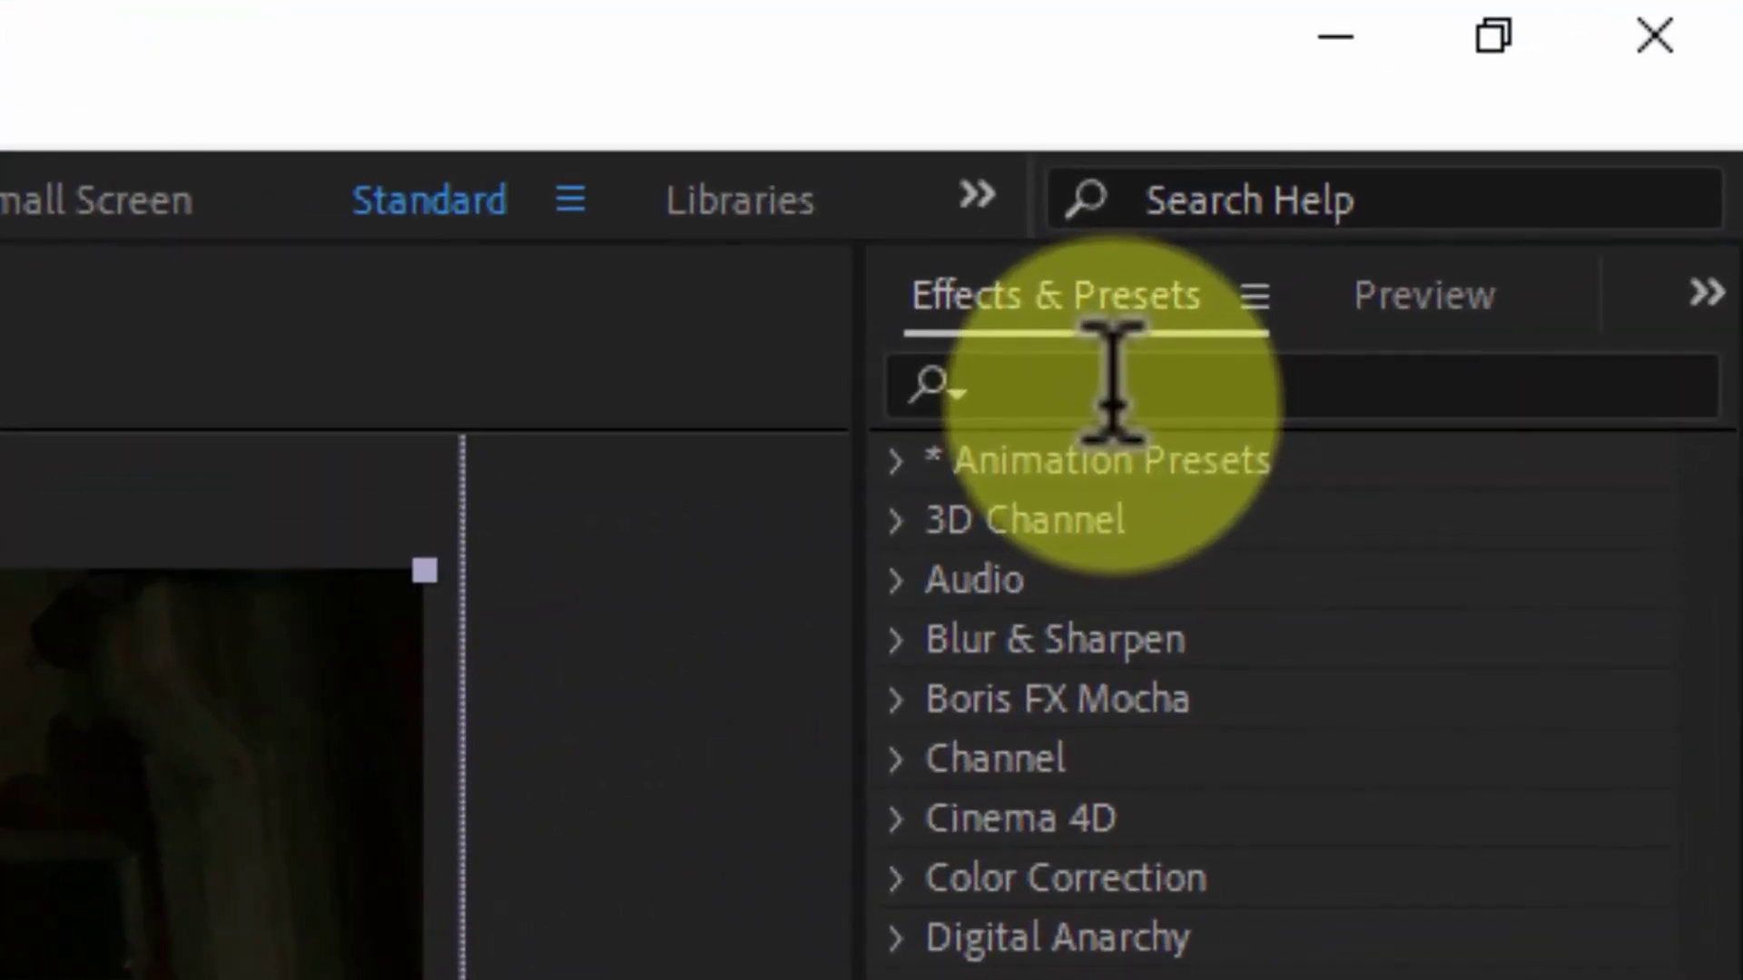
Find the Crop Edges animation preset and apply it to the Black Bar layer
{"action": "left_click", "coordinate": [1112, 381]}
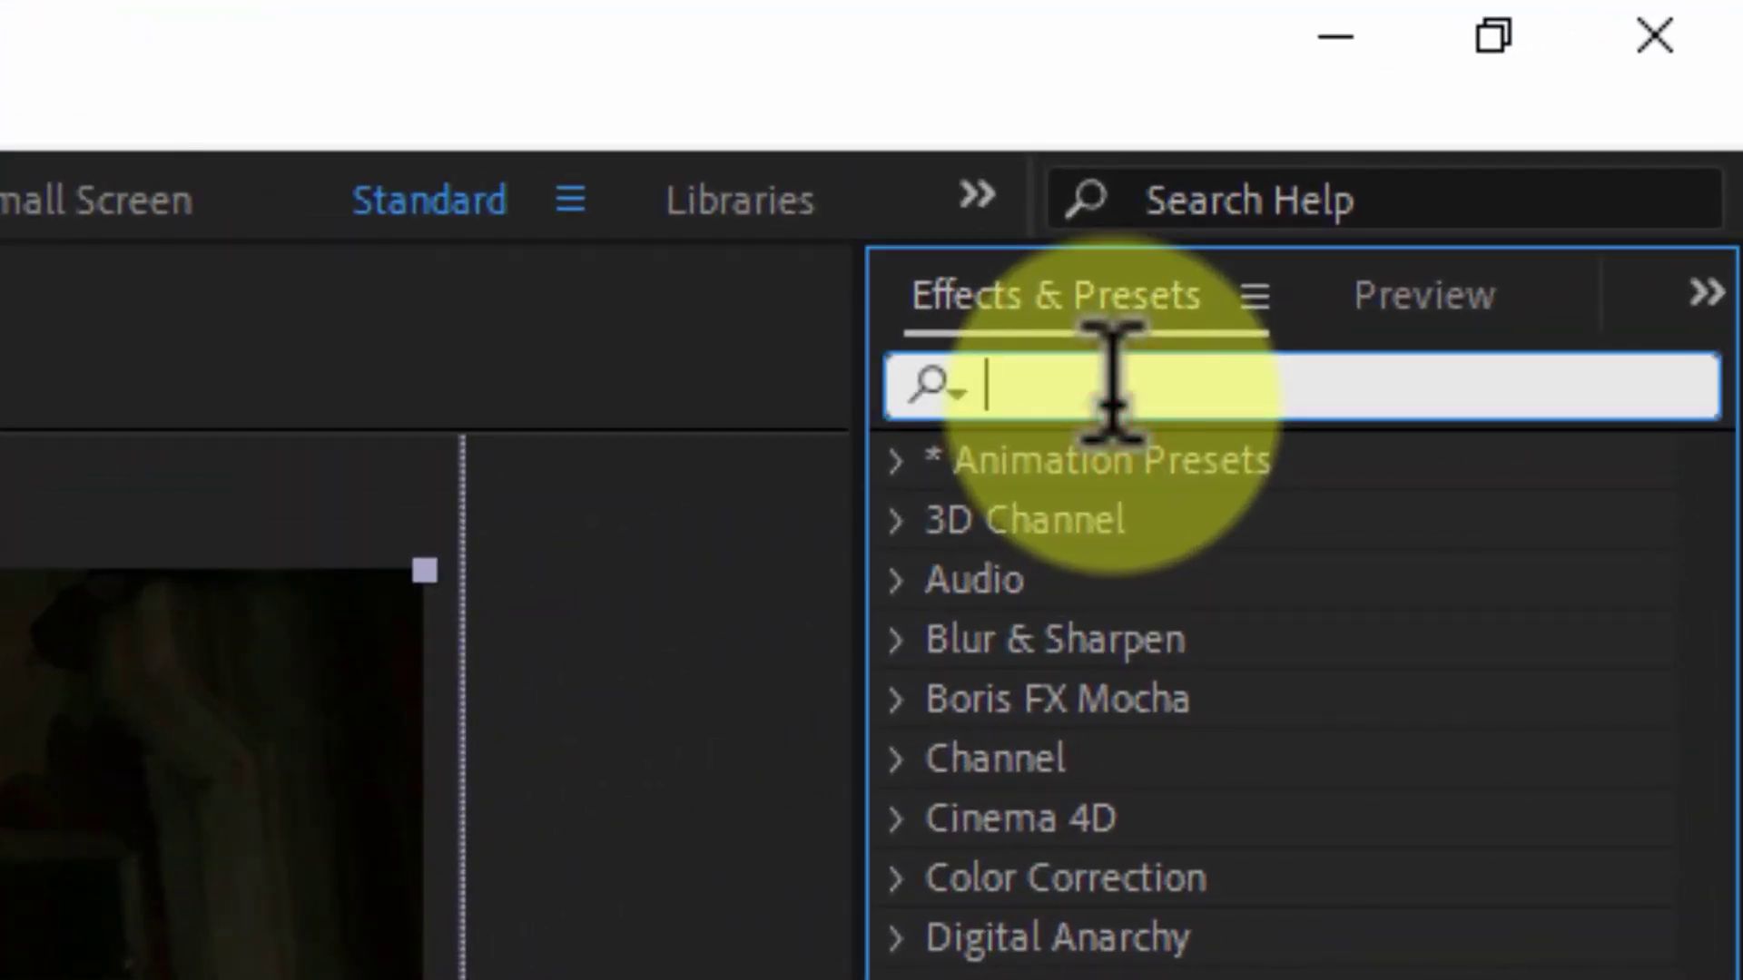
{"action": "type", "text": "crop"}
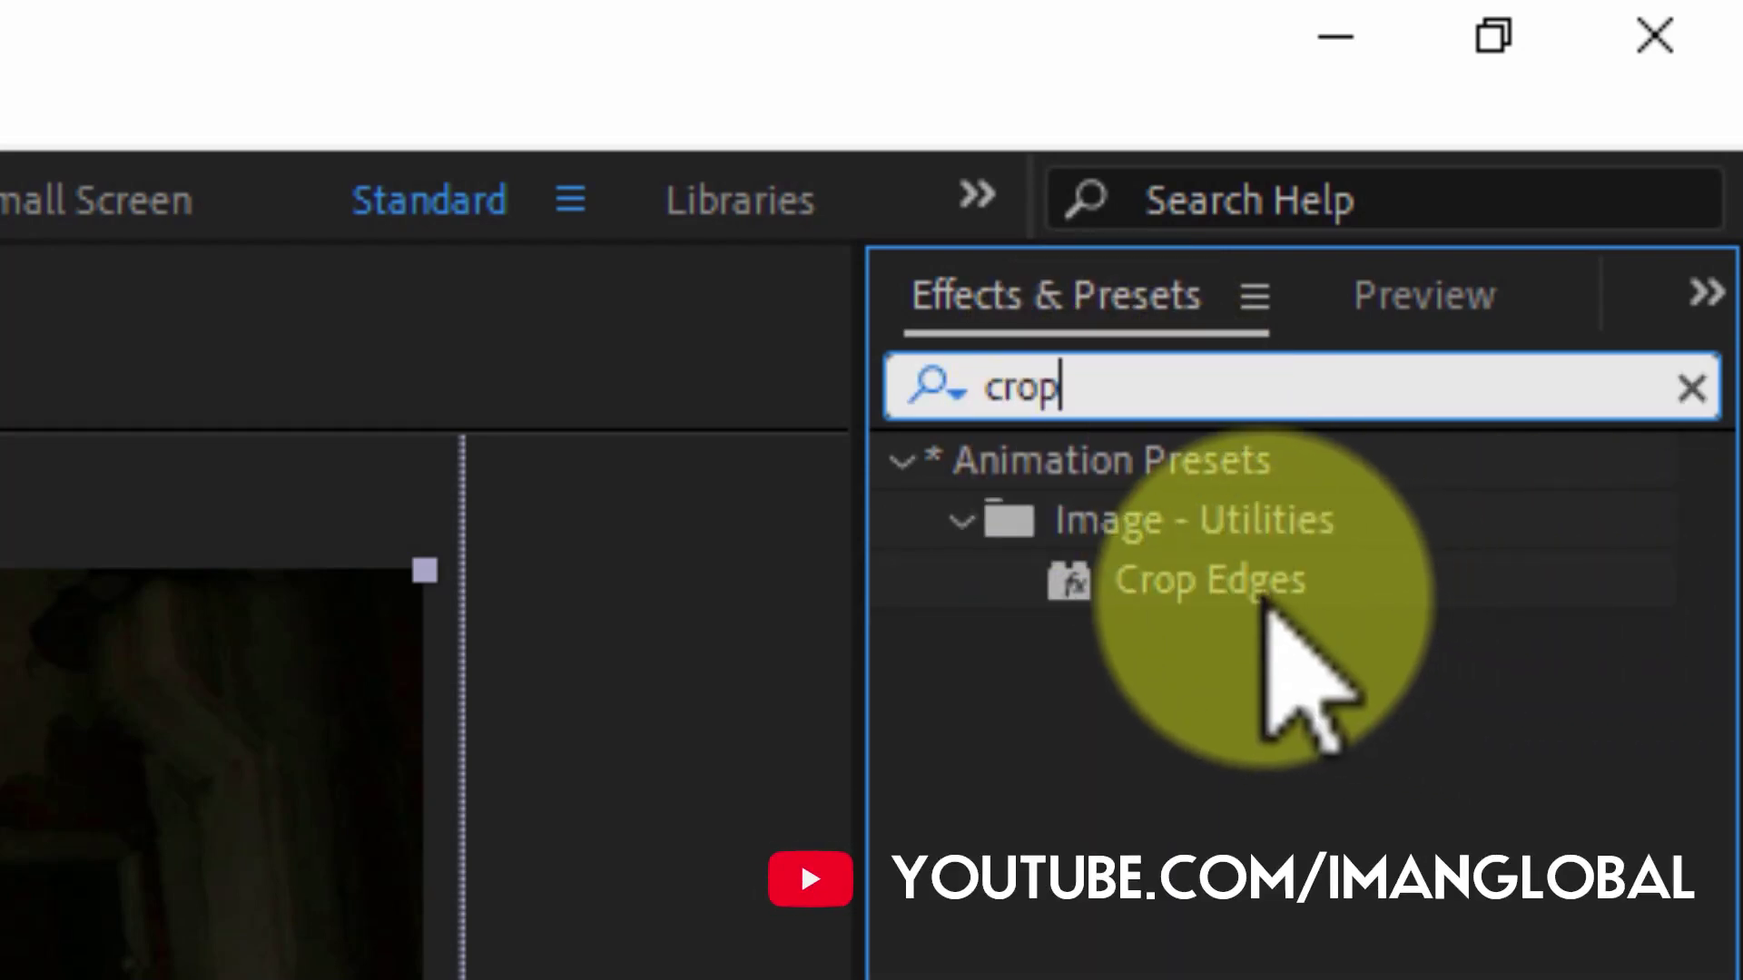
{"action": "left_click", "coordinate": [1248, 581]}
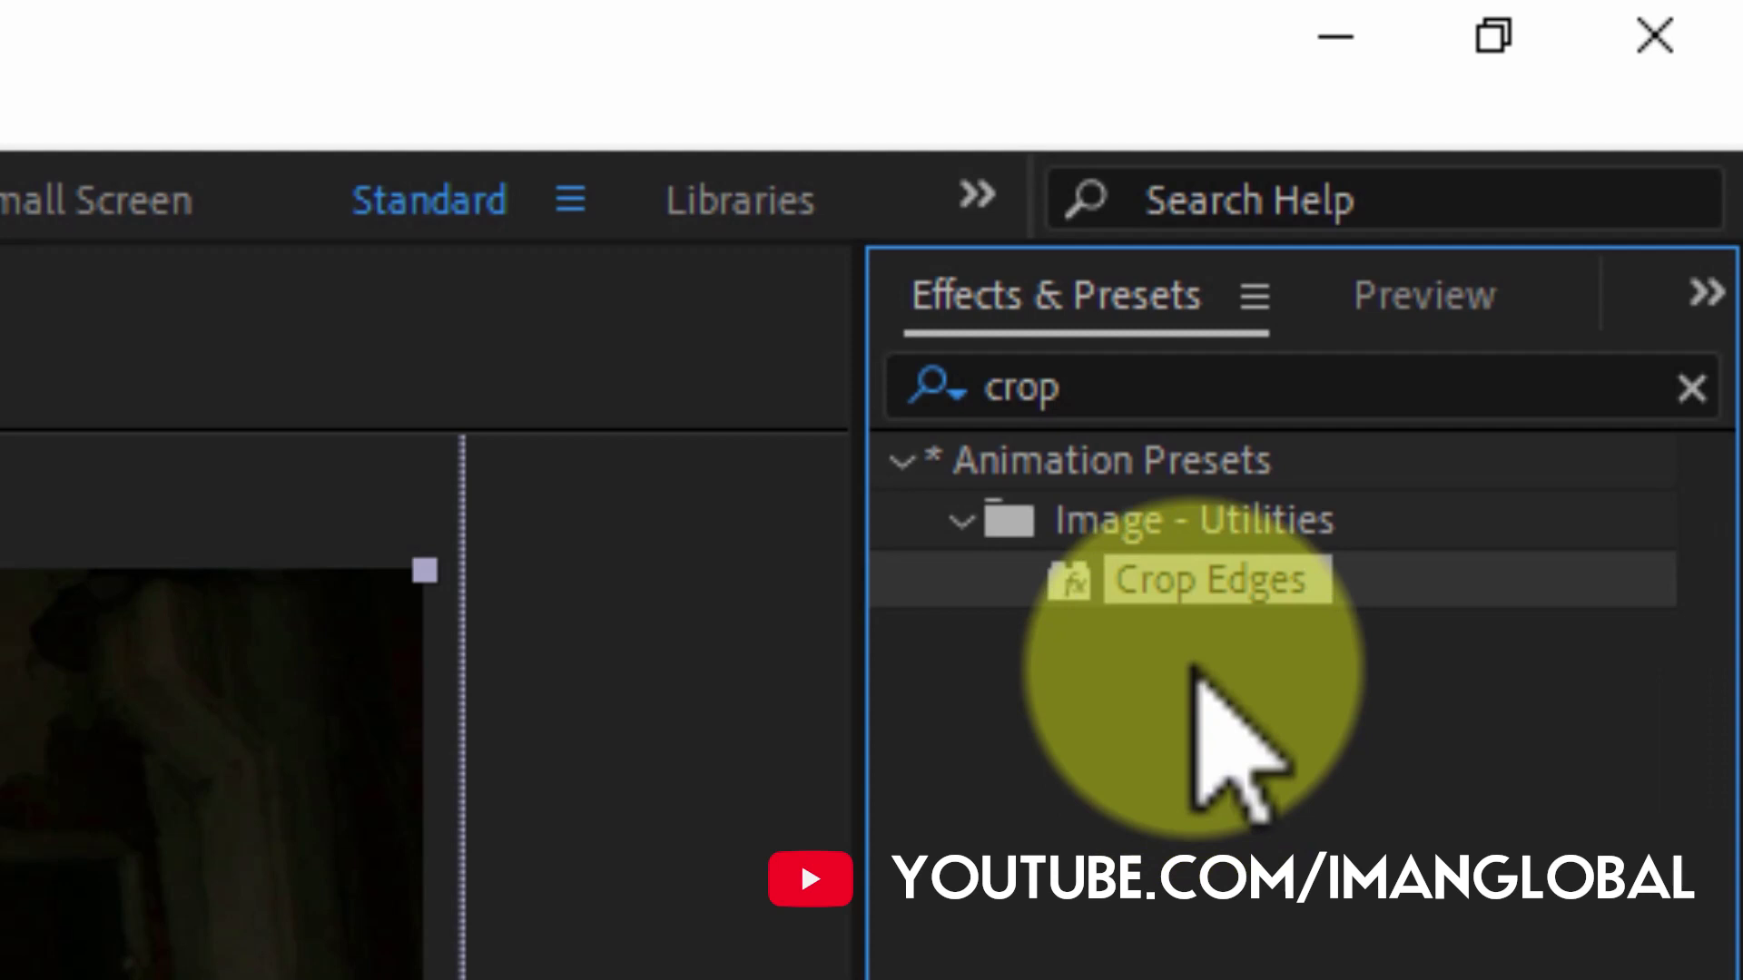
{"action": "left_click_drag", "start_coordinate": [1207, 579], "coordinate": [1188, 764]}
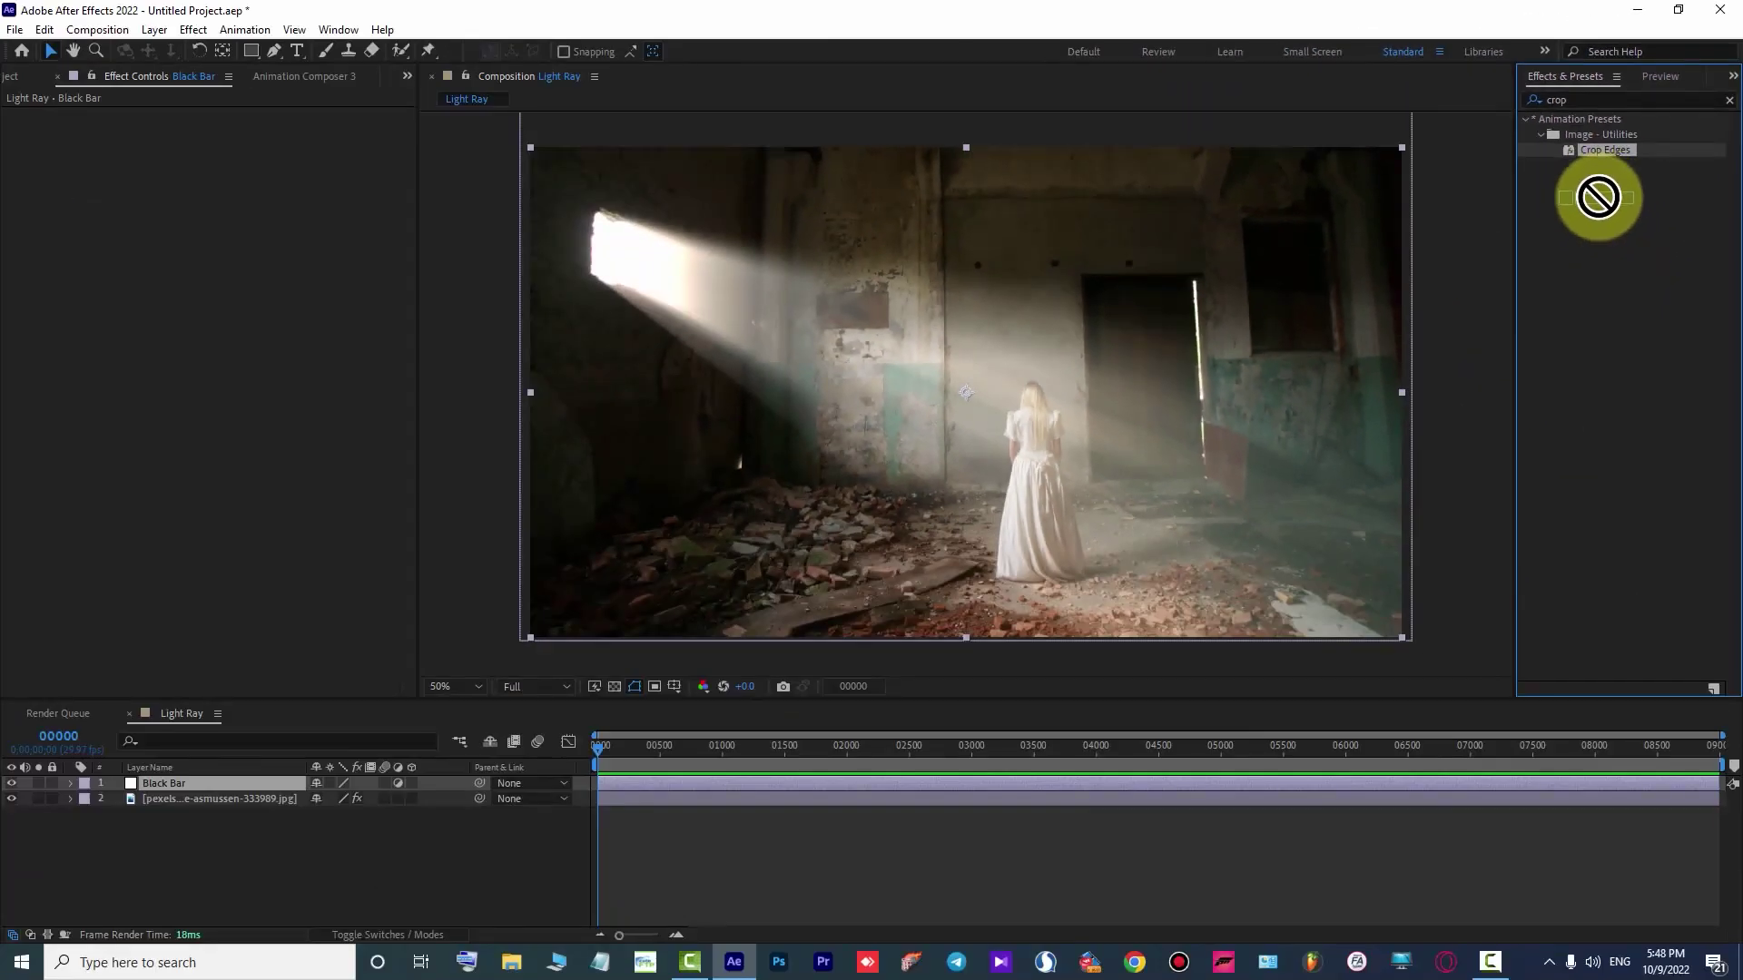
{"action": "left_click_drag", "start_coordinate": [1597, 197], "coordinate": [267, 780]}
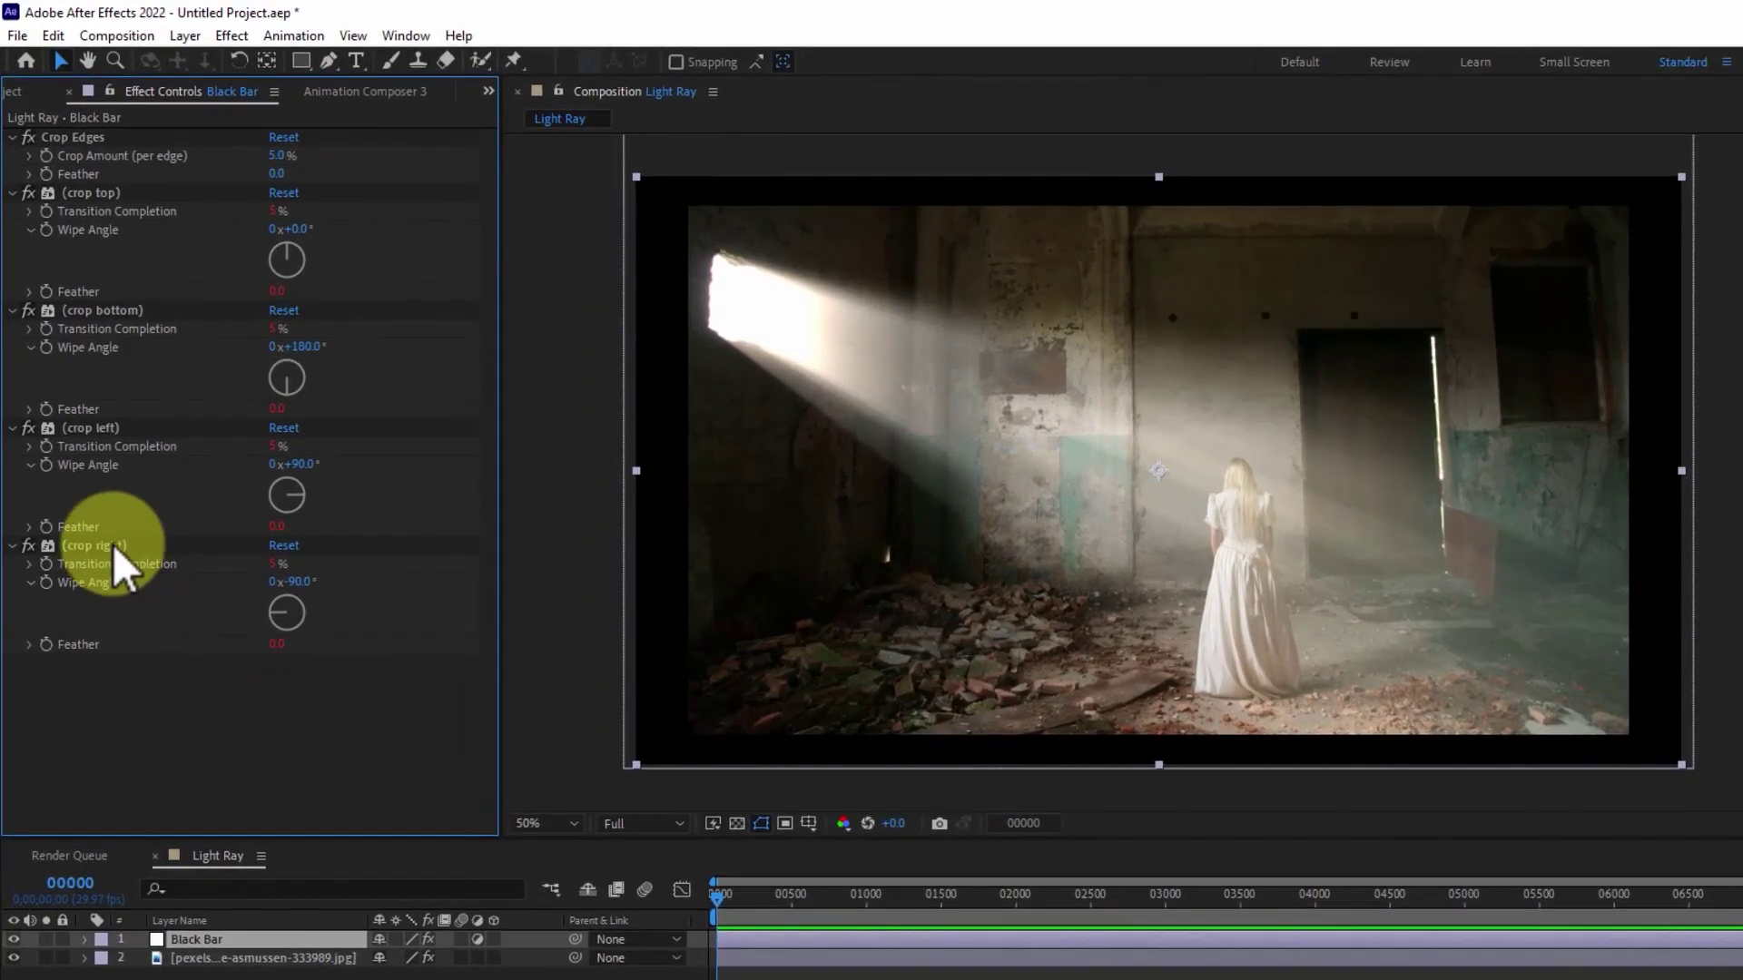
Delete the crop right and crop left effects from the Black Bar layer, keeping only the top and bottom crops
{"action": "left_click", "coordinate": [93, 454]}
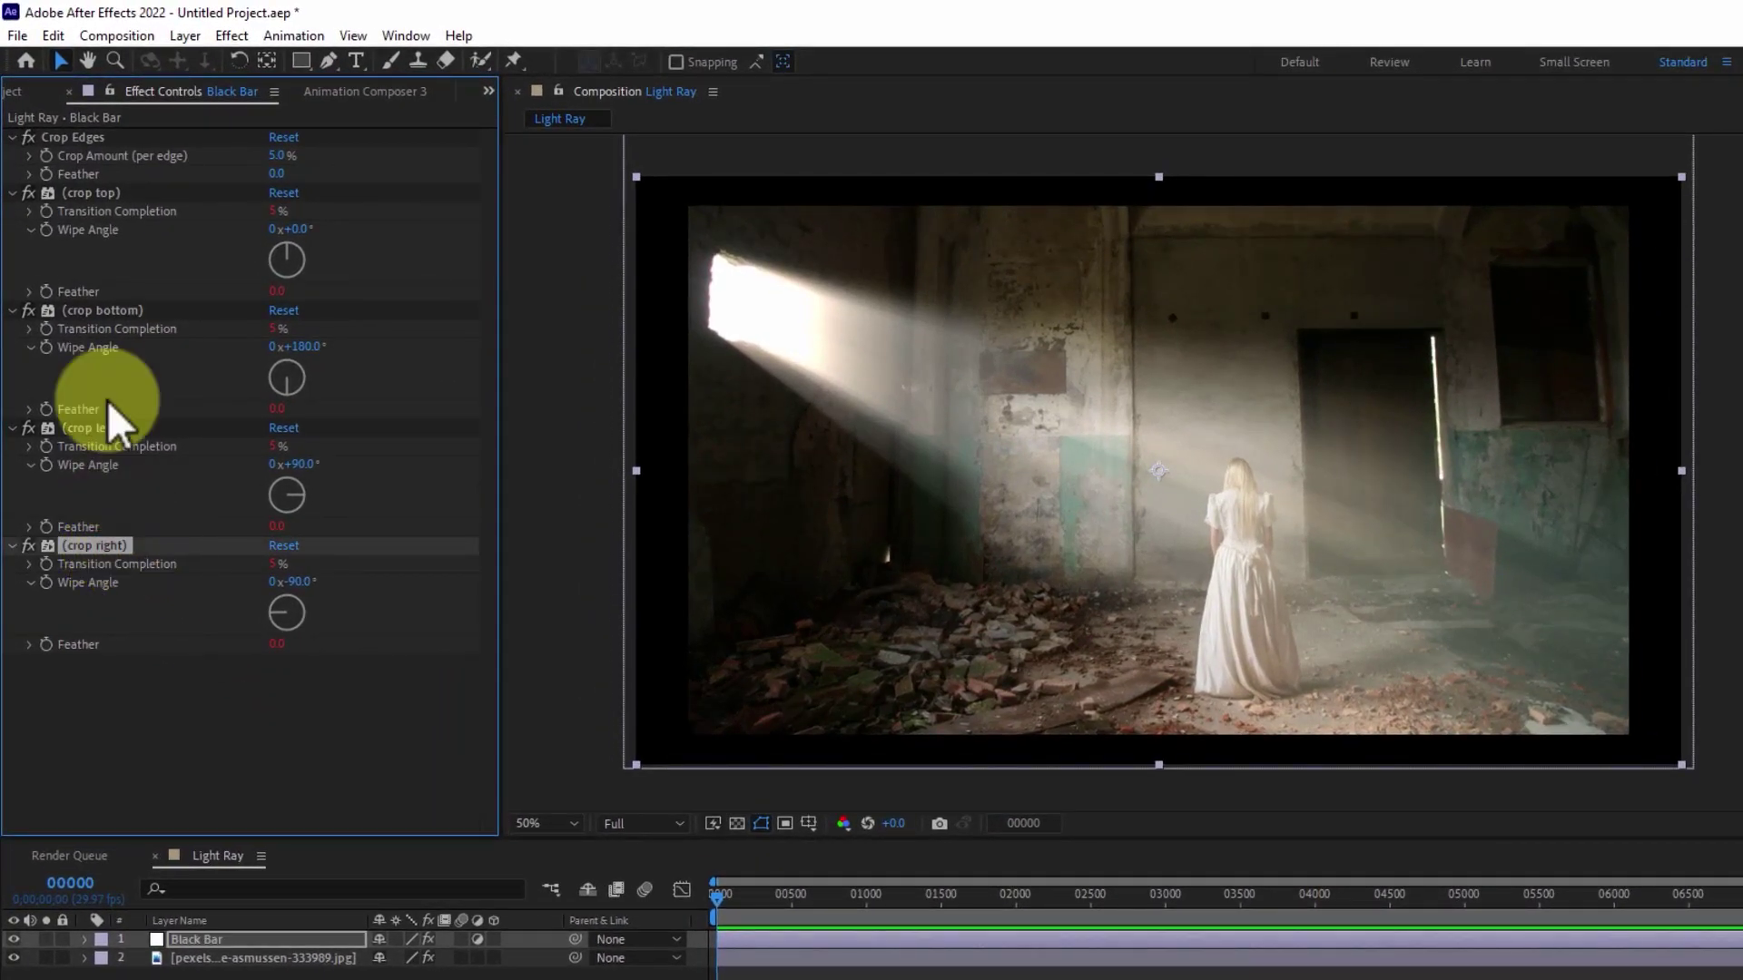
{"action": "left_click", "coordinate": [64, 36]}
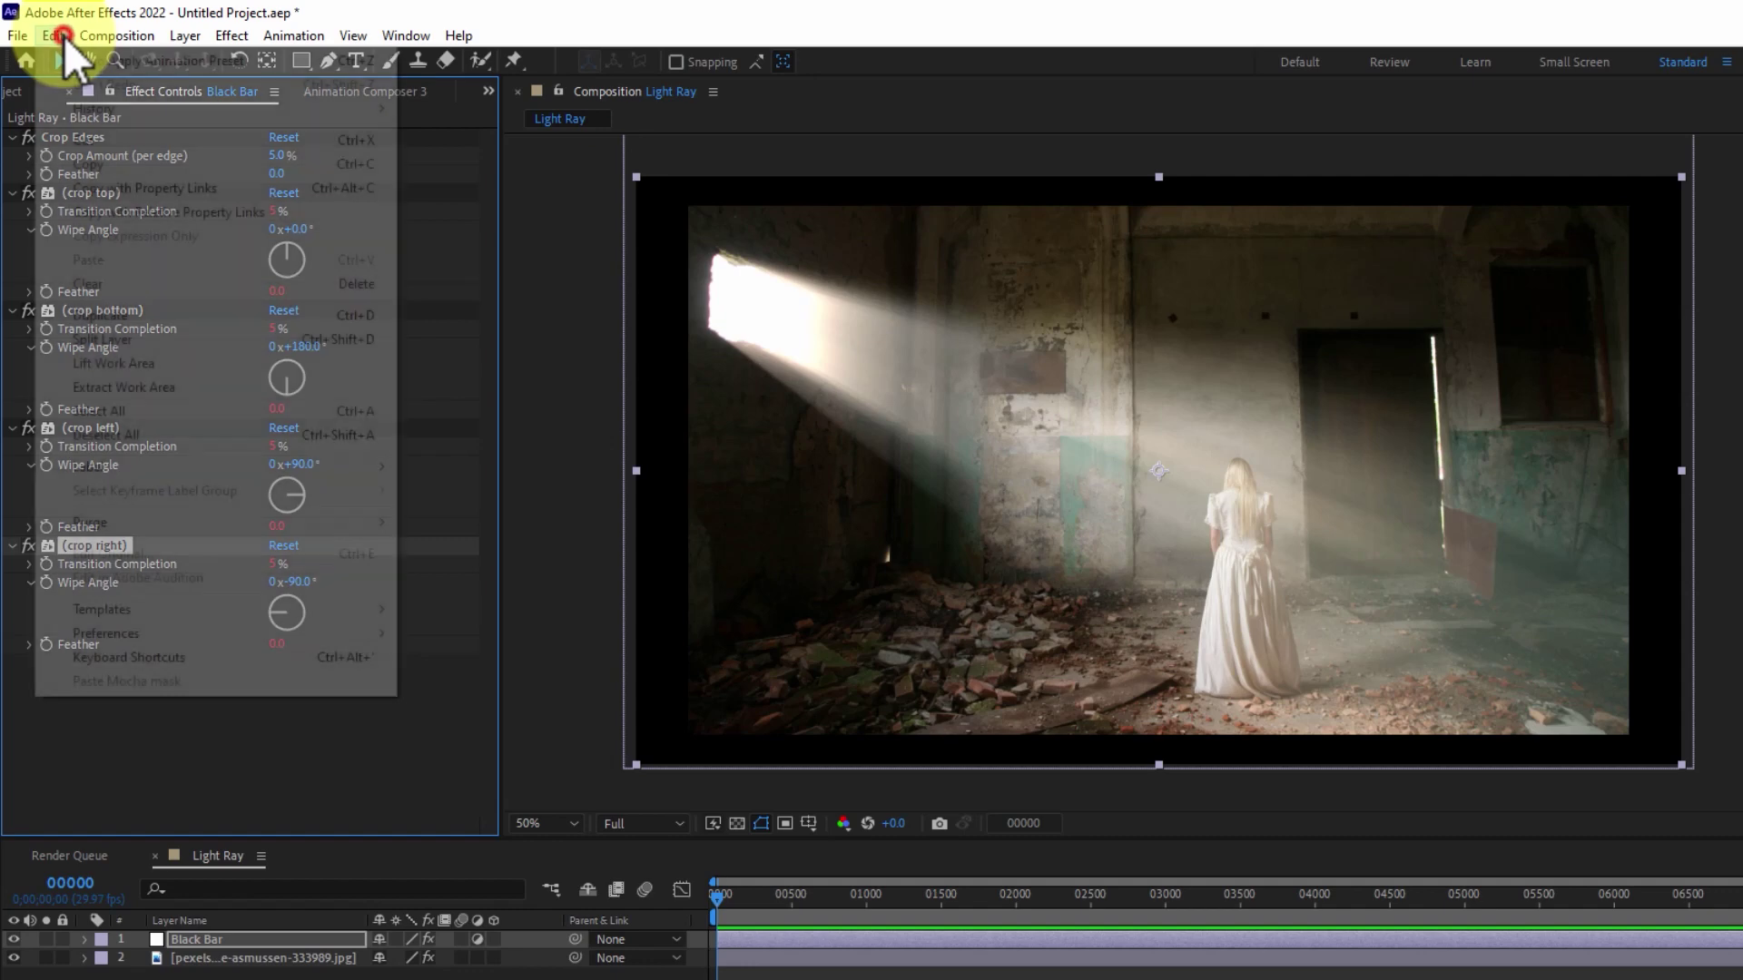
{"action": "left_click", "coordinate": [134, 281]}
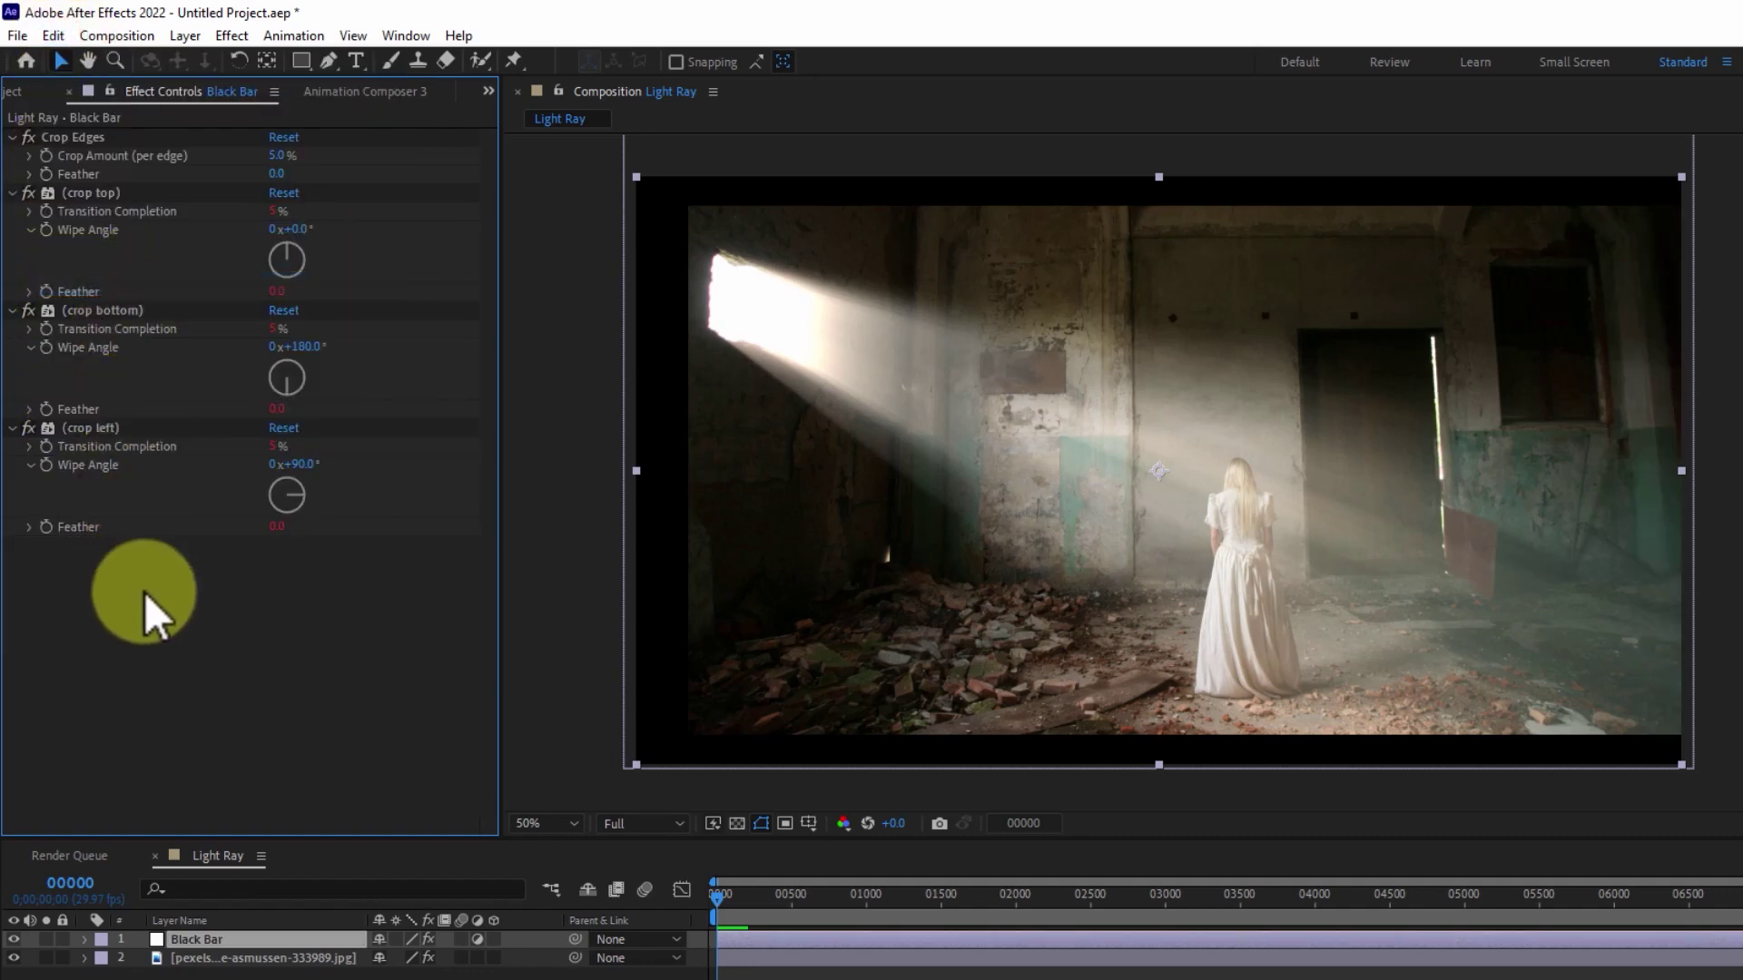
{"action": "left_click", "coordinate": [90, 427]}
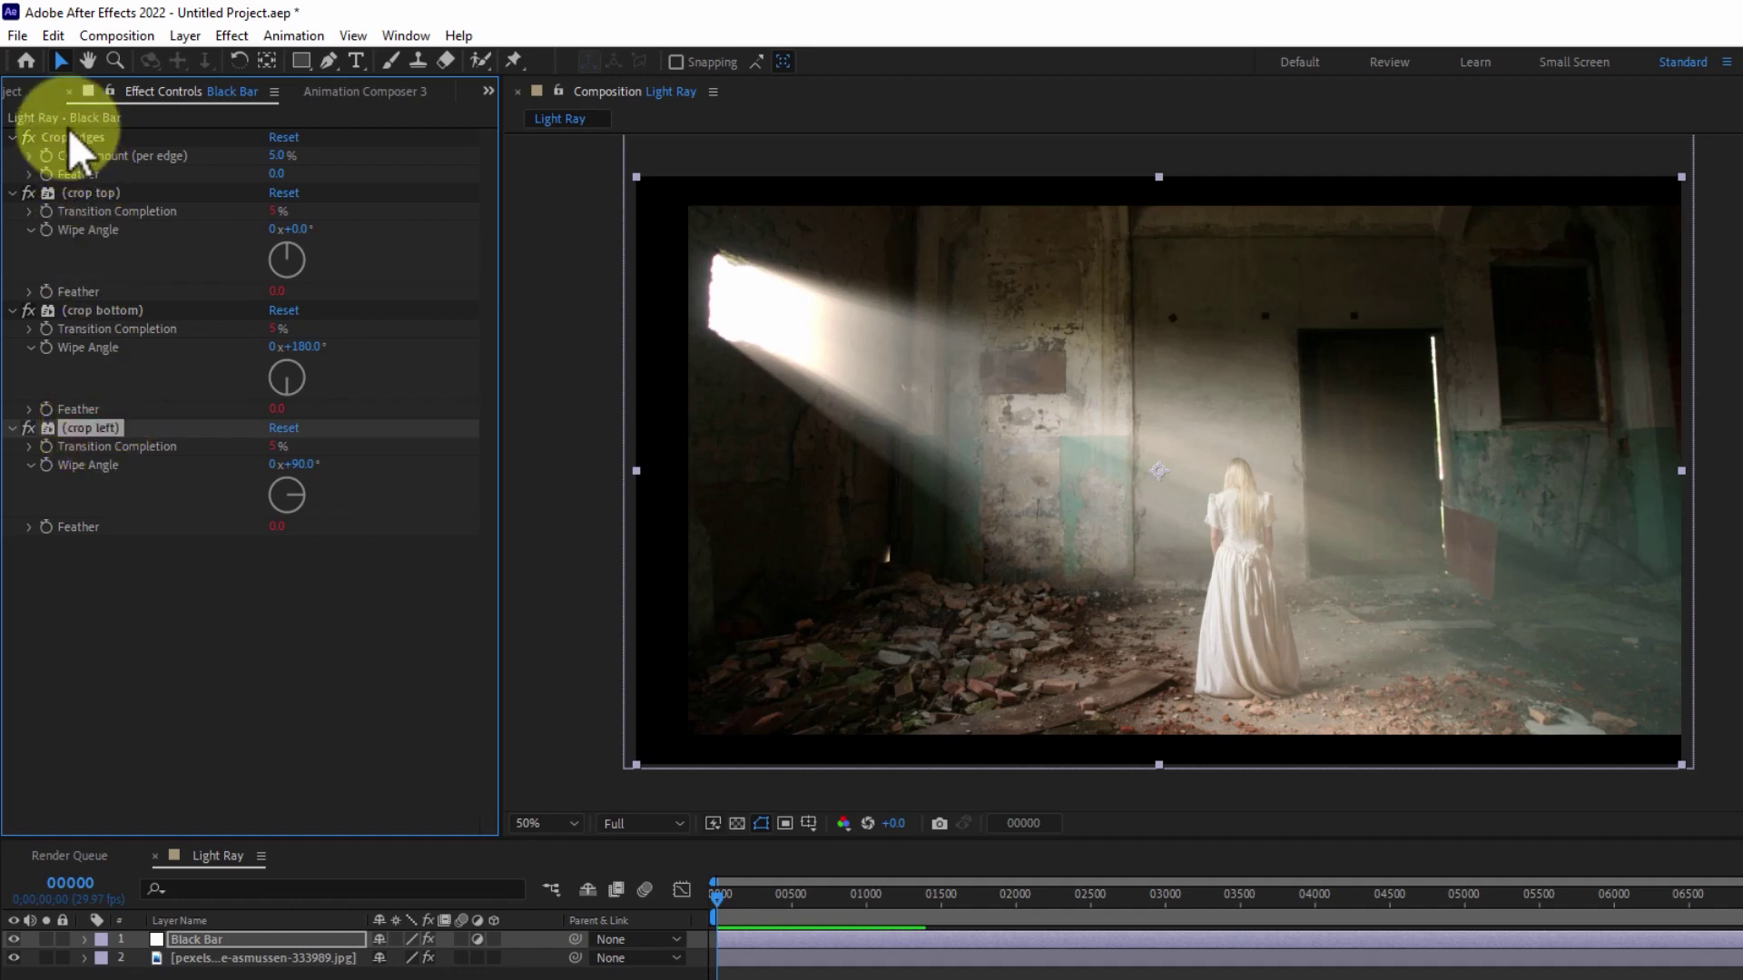
{"action": "left_click", "coordinate": [54, 34]}
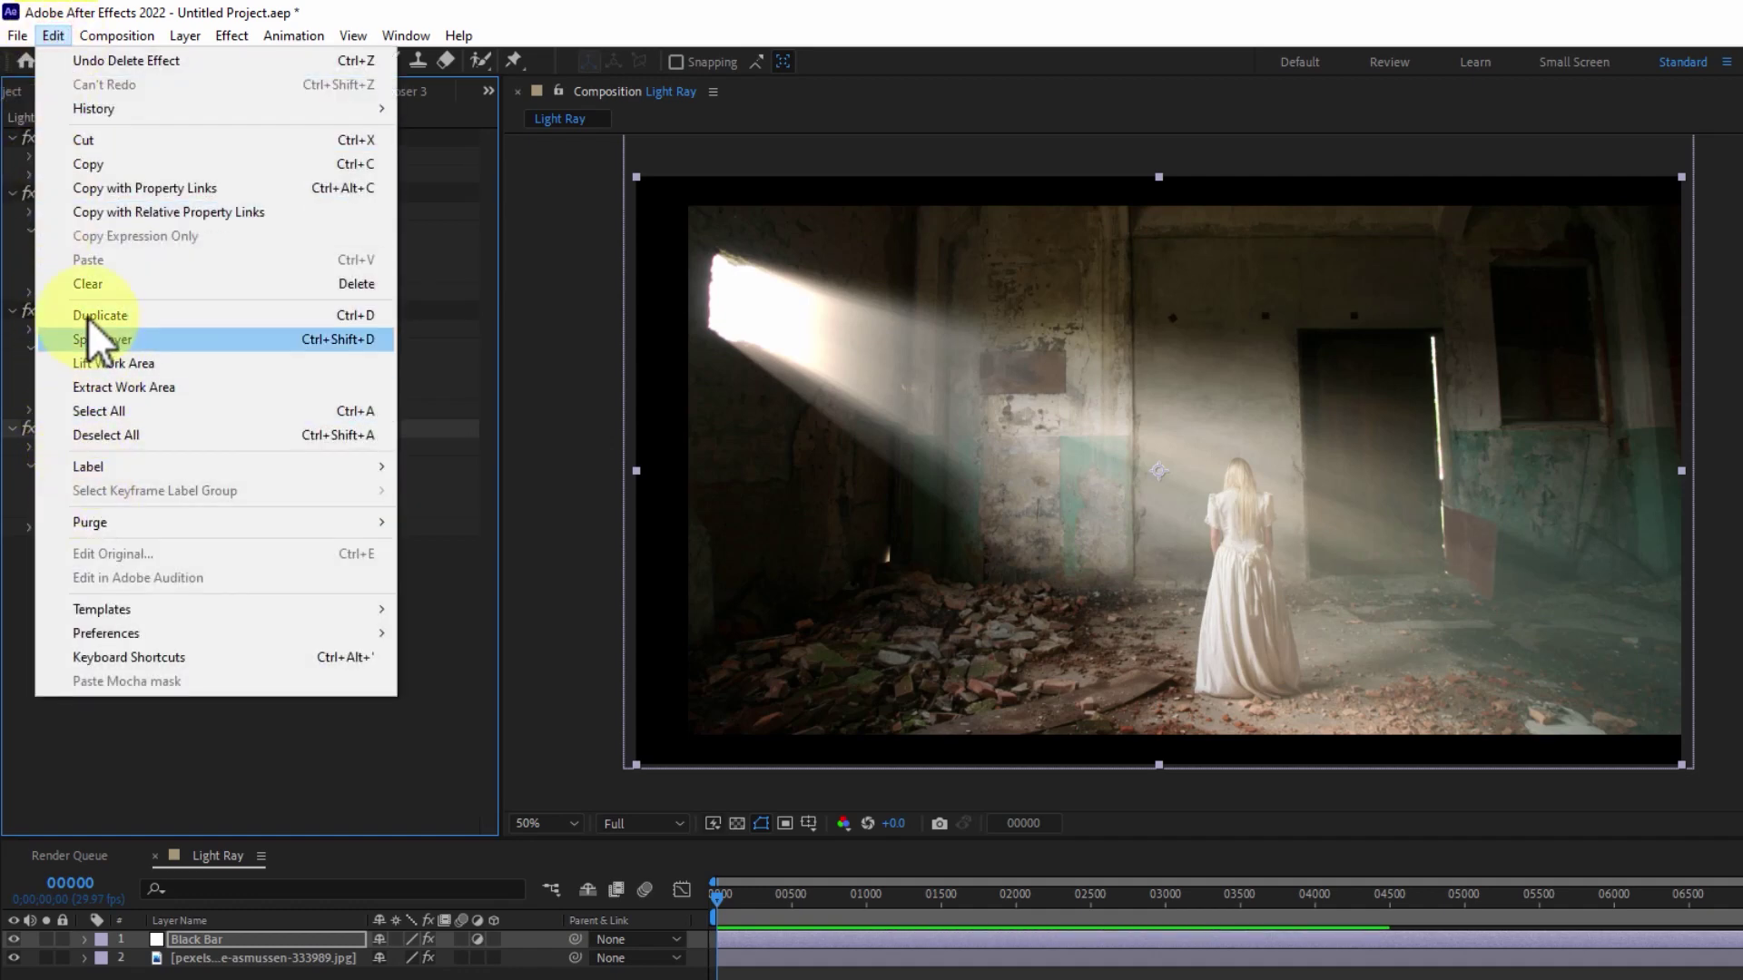
{"action": "left_click", "coordinate": [122, 280]}
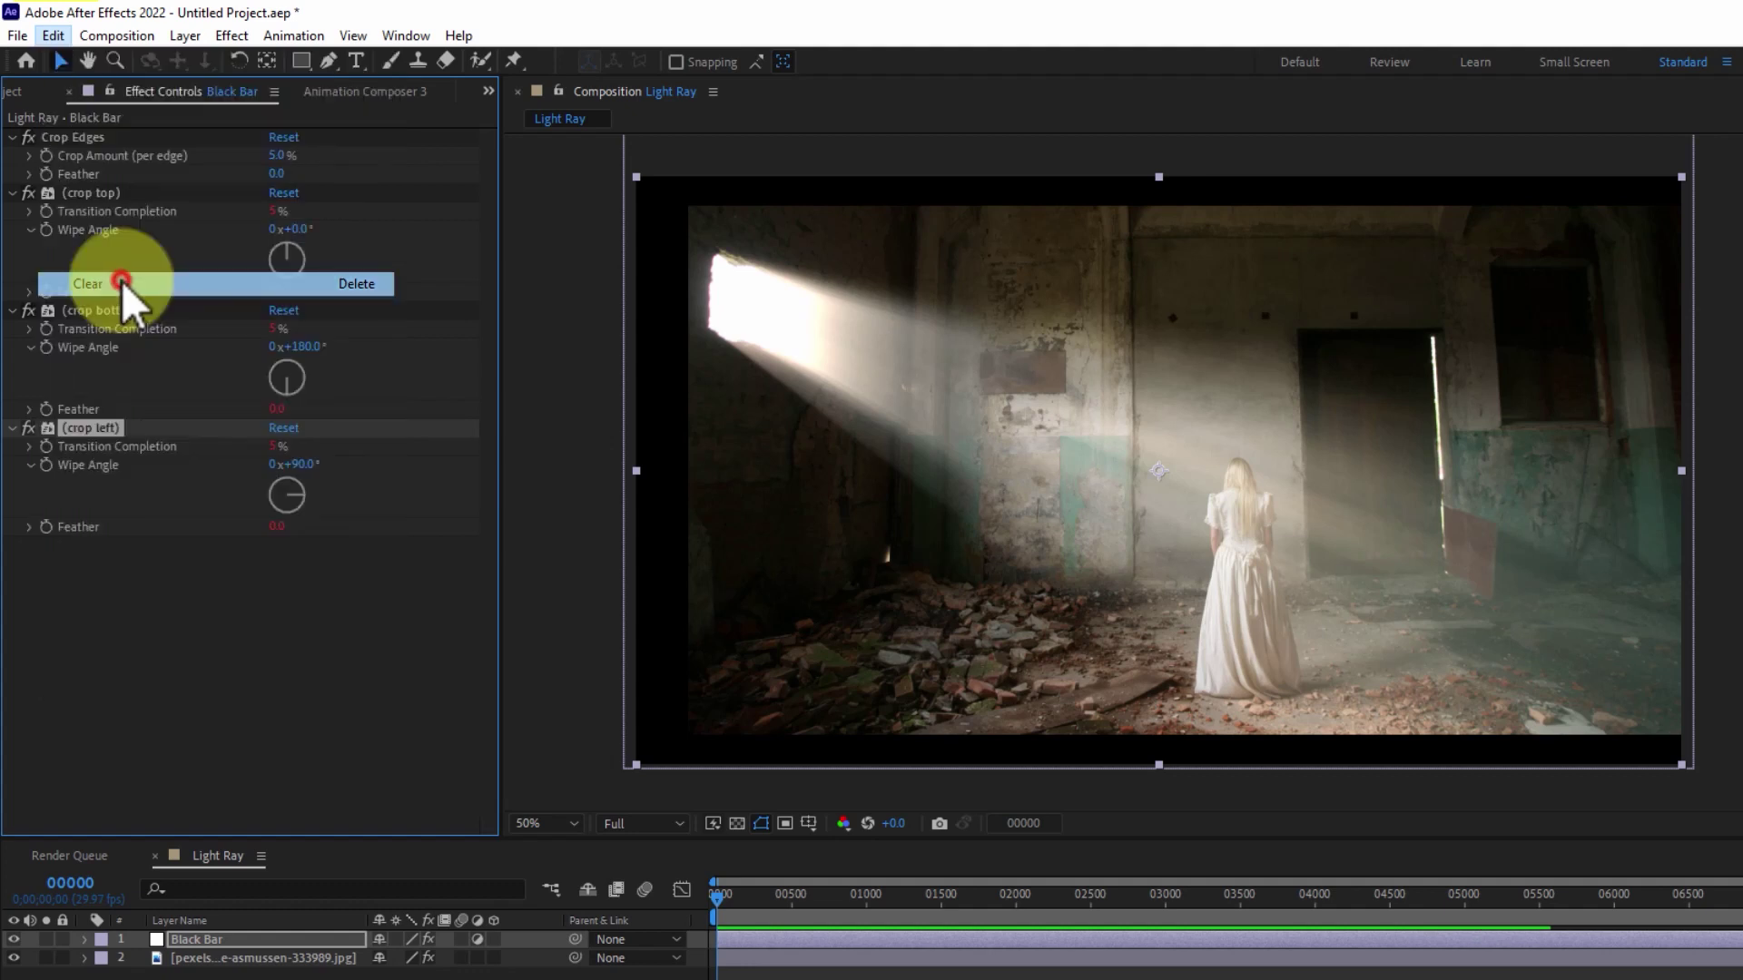
Try a Crop Amount of 10% per edge on the Black Bar layer
{"action": "left_click", "coordinate": [286, 155]}
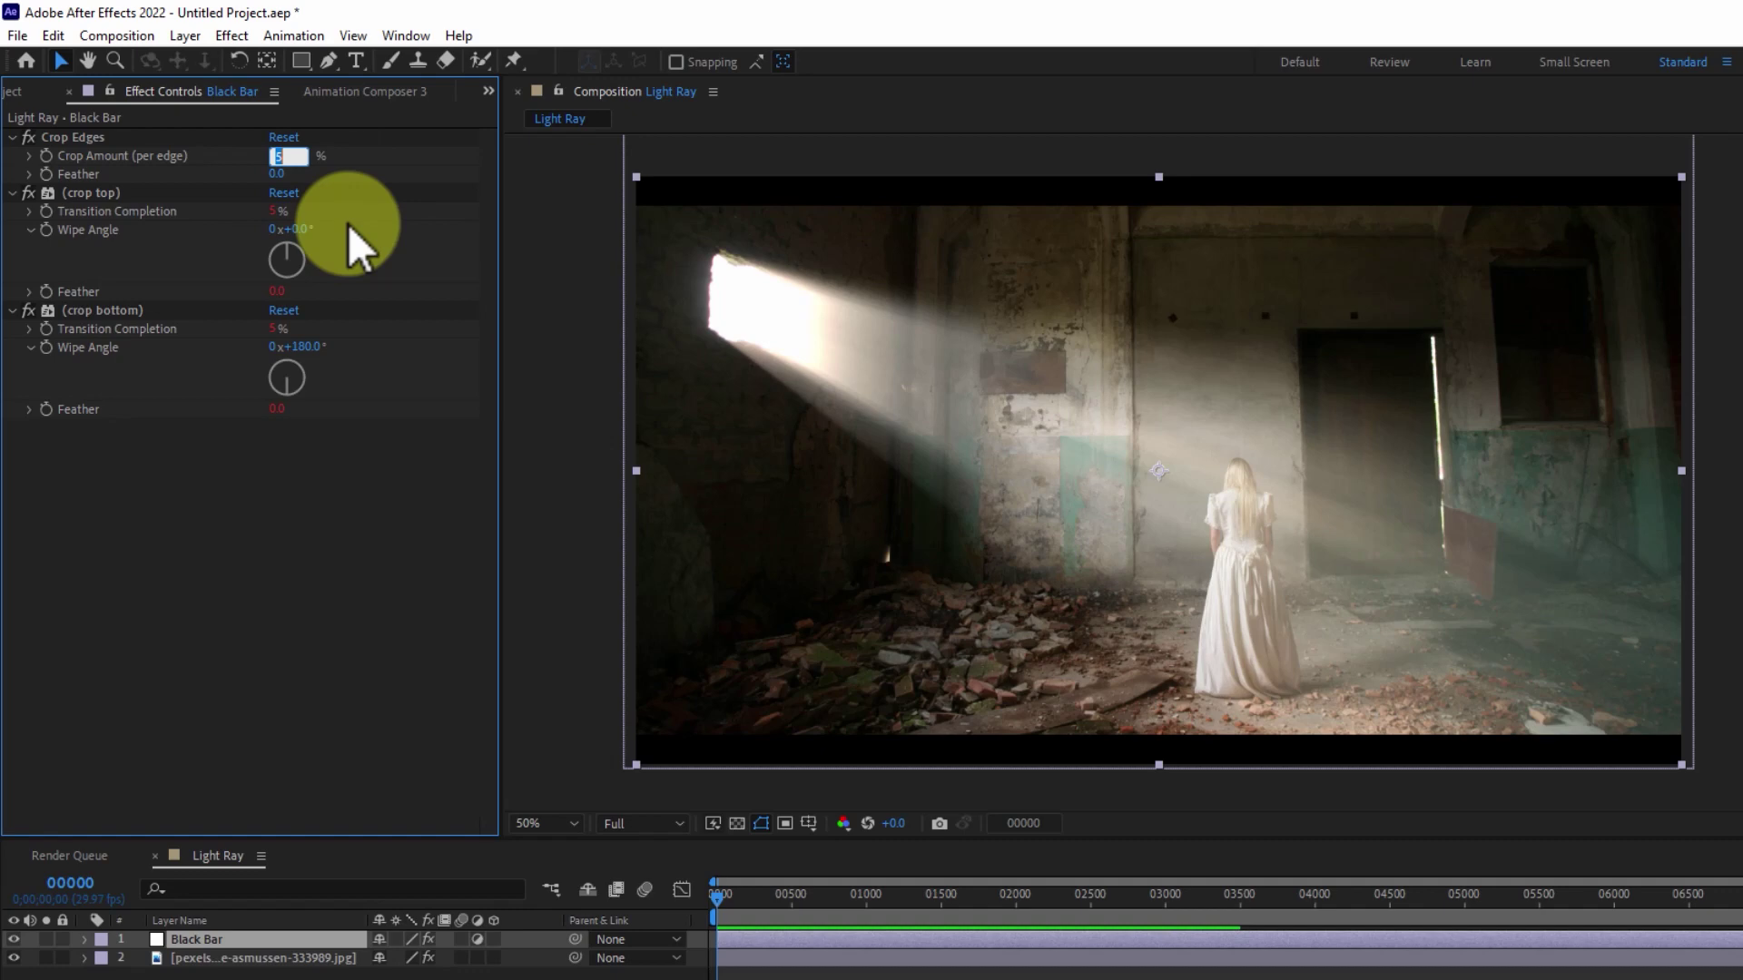
{"action": "type", "text": "10"}
{"action": "key", "text": "Return"}
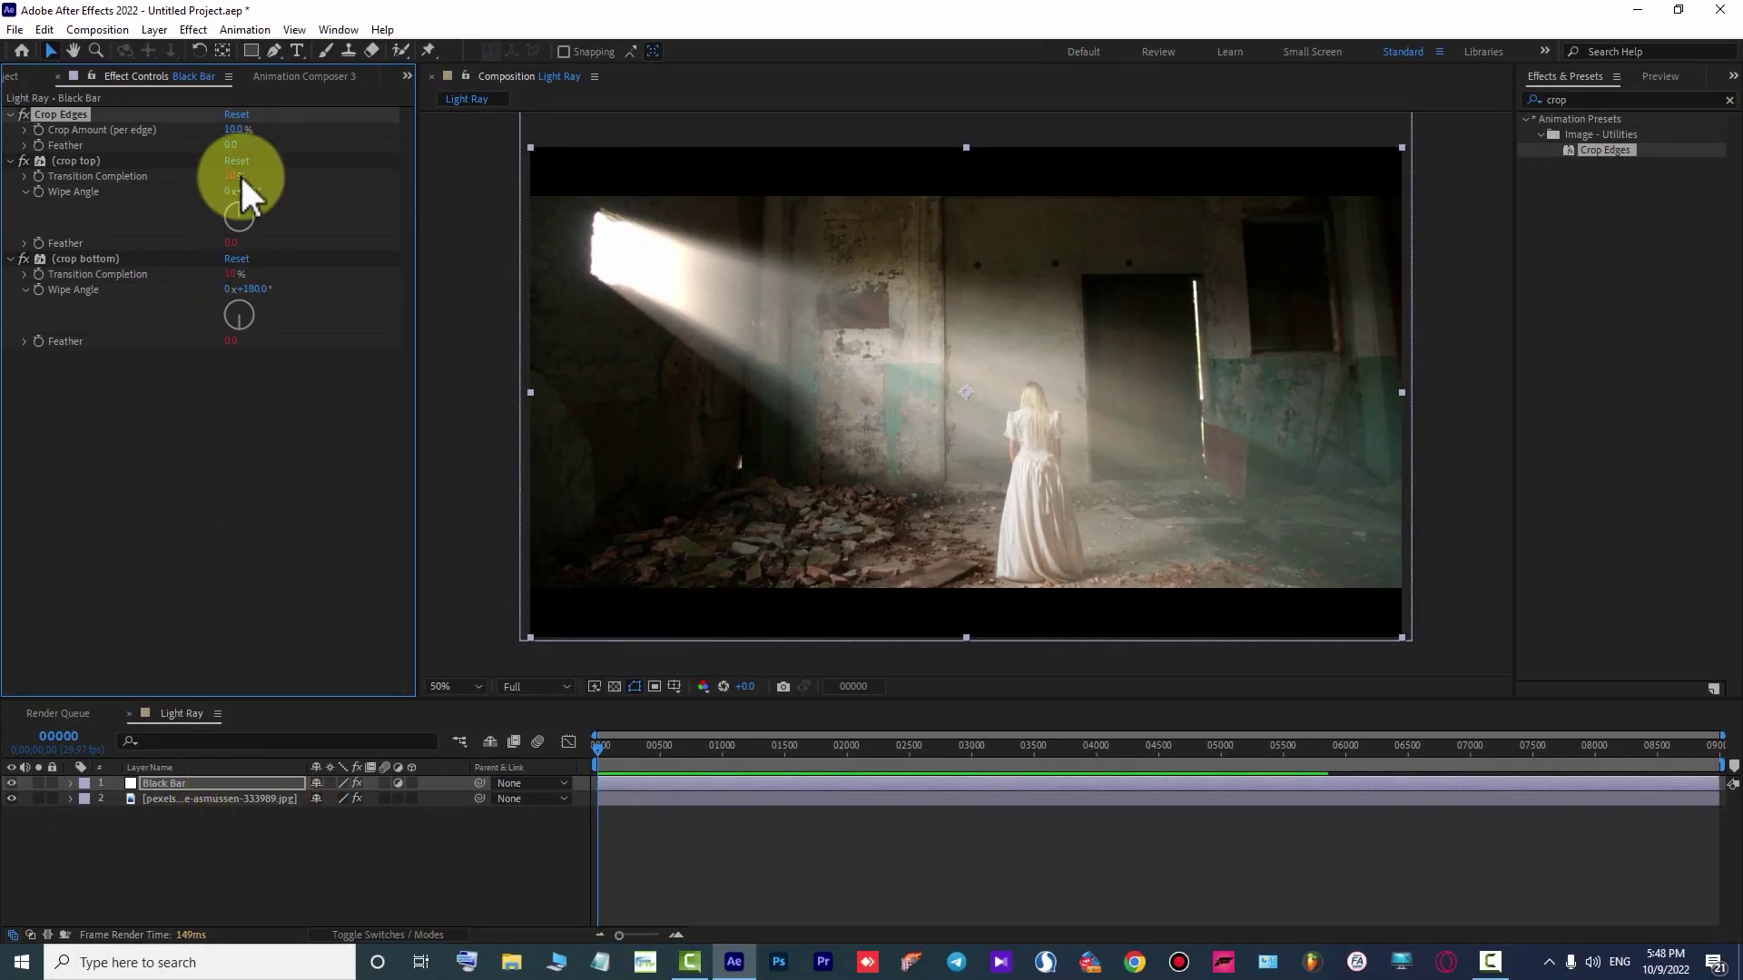
Set the Black Bar layer's Crop Amount per edge to 8%
{"action": "left_click", "coordinate": [233, 129]}
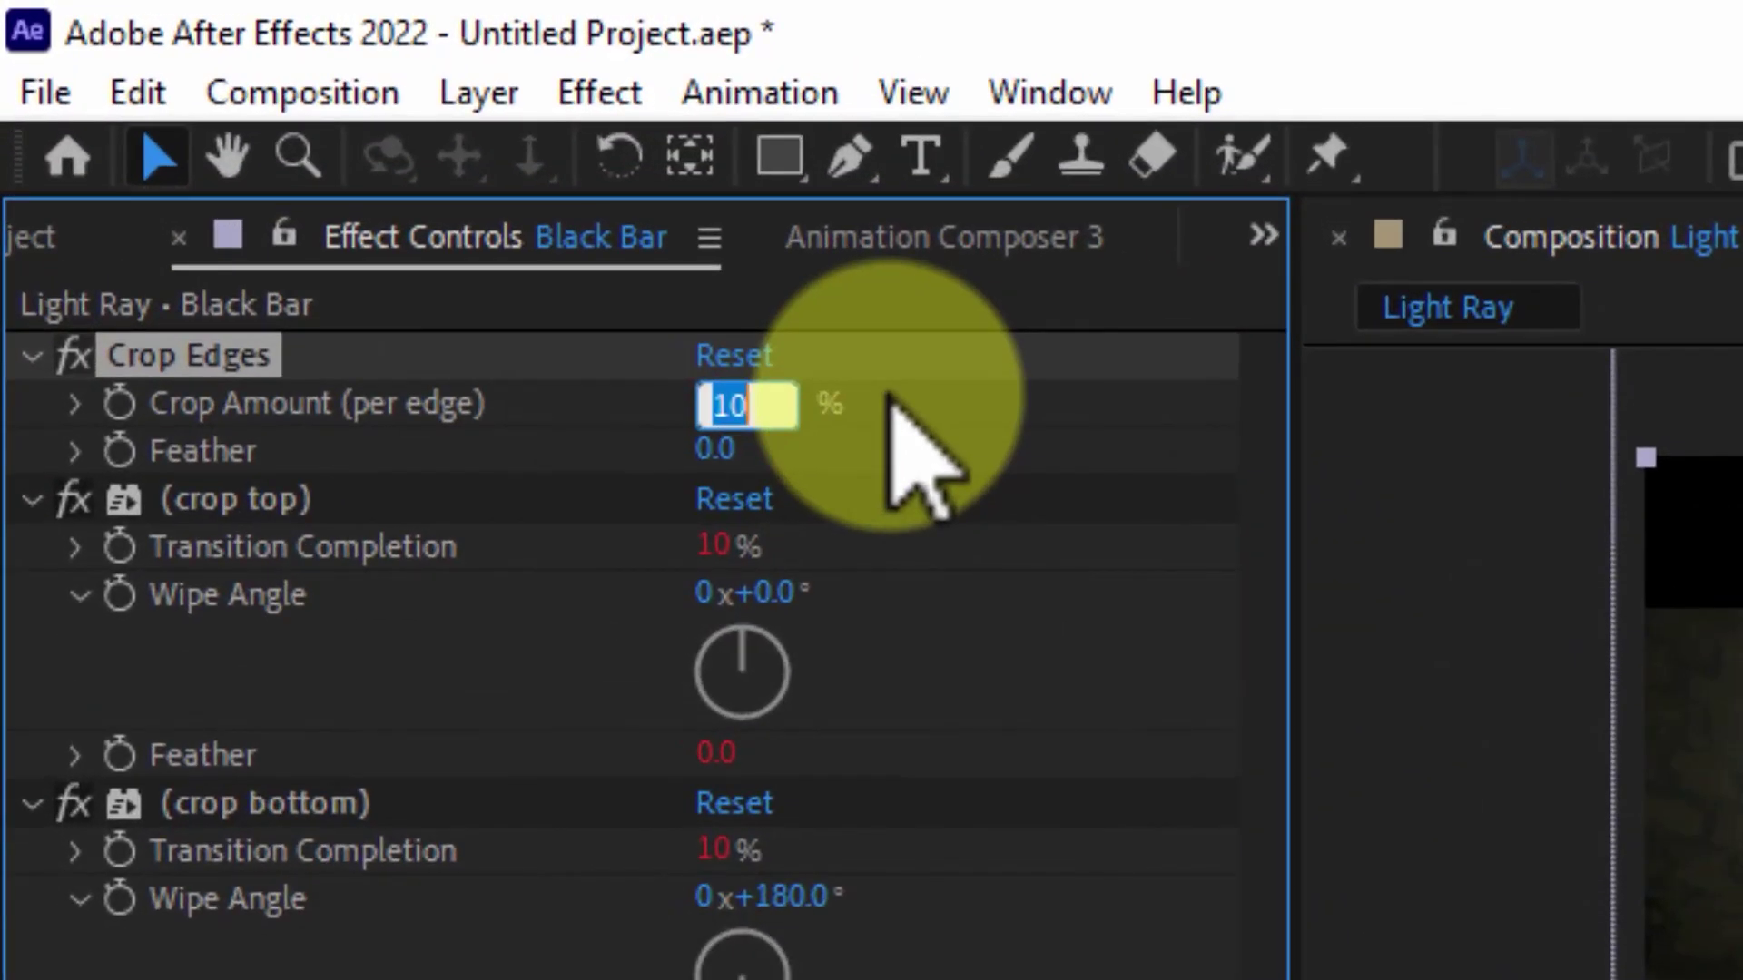
{"action": "type", "text": "8"}
{"action": "key", "text": "Return"}
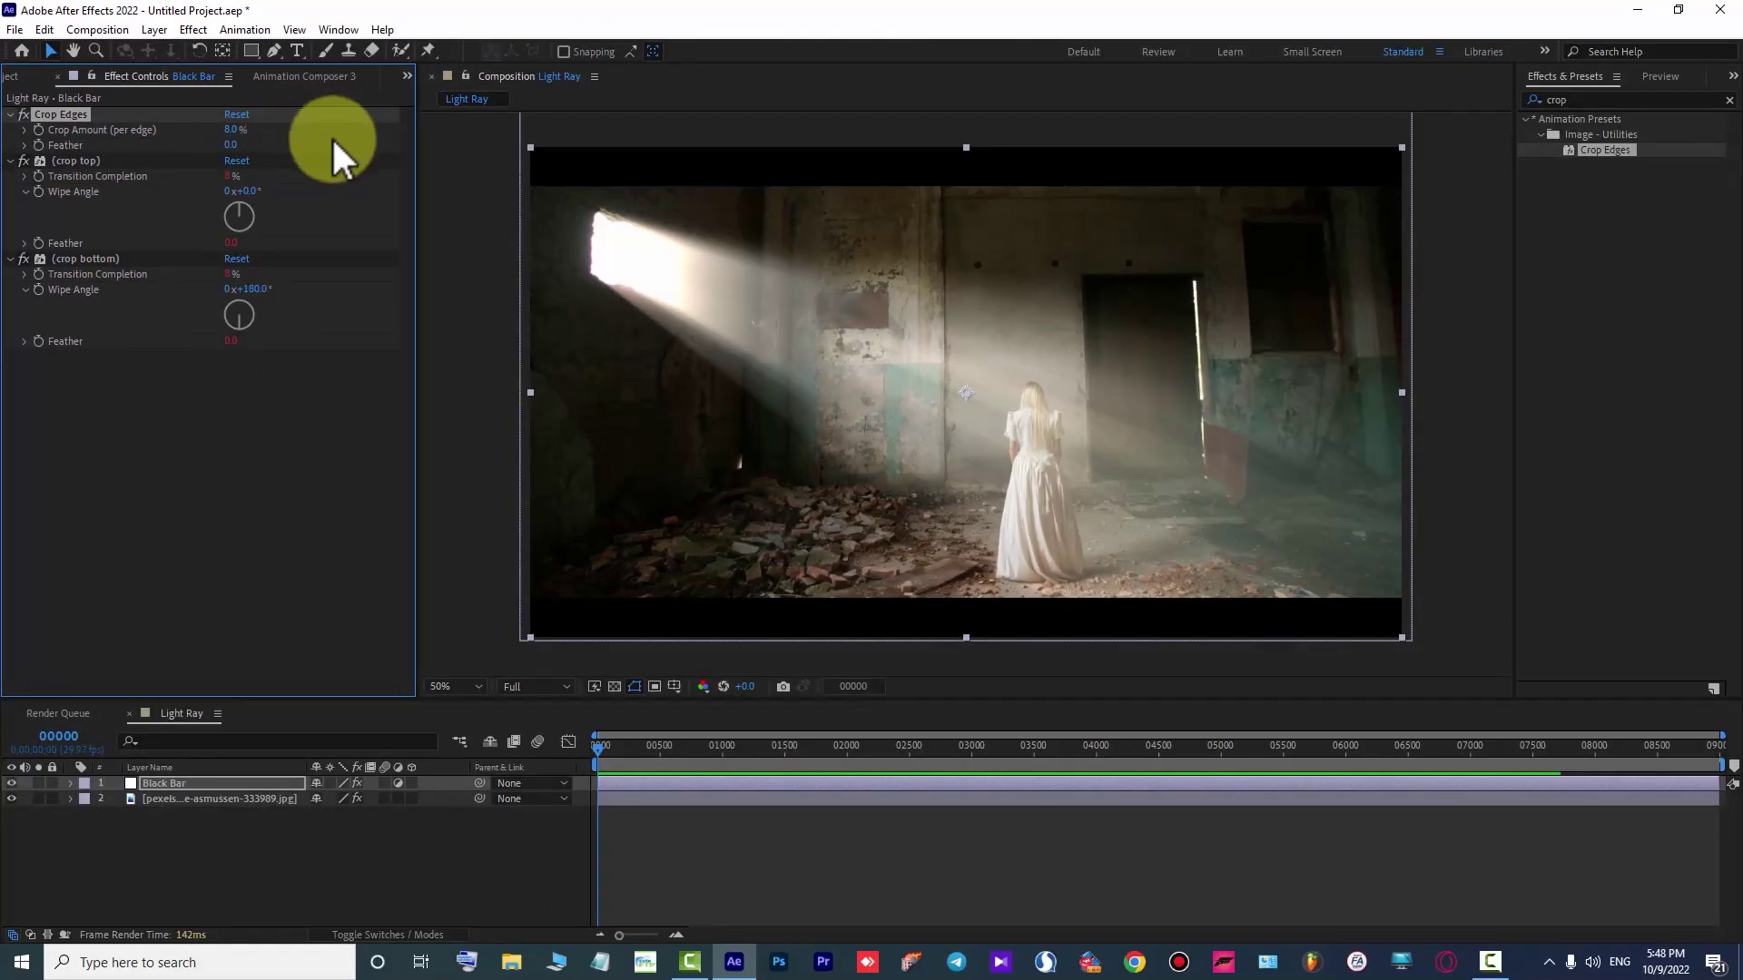
Fit the composition view up to 100% and toggle the photo's Crate's Godrays effect repeatedly to compare before and after
{"action": "left_click", "coordinate": [528, 668]}
{"action": "left_click", "coordinate": [460, 686]}
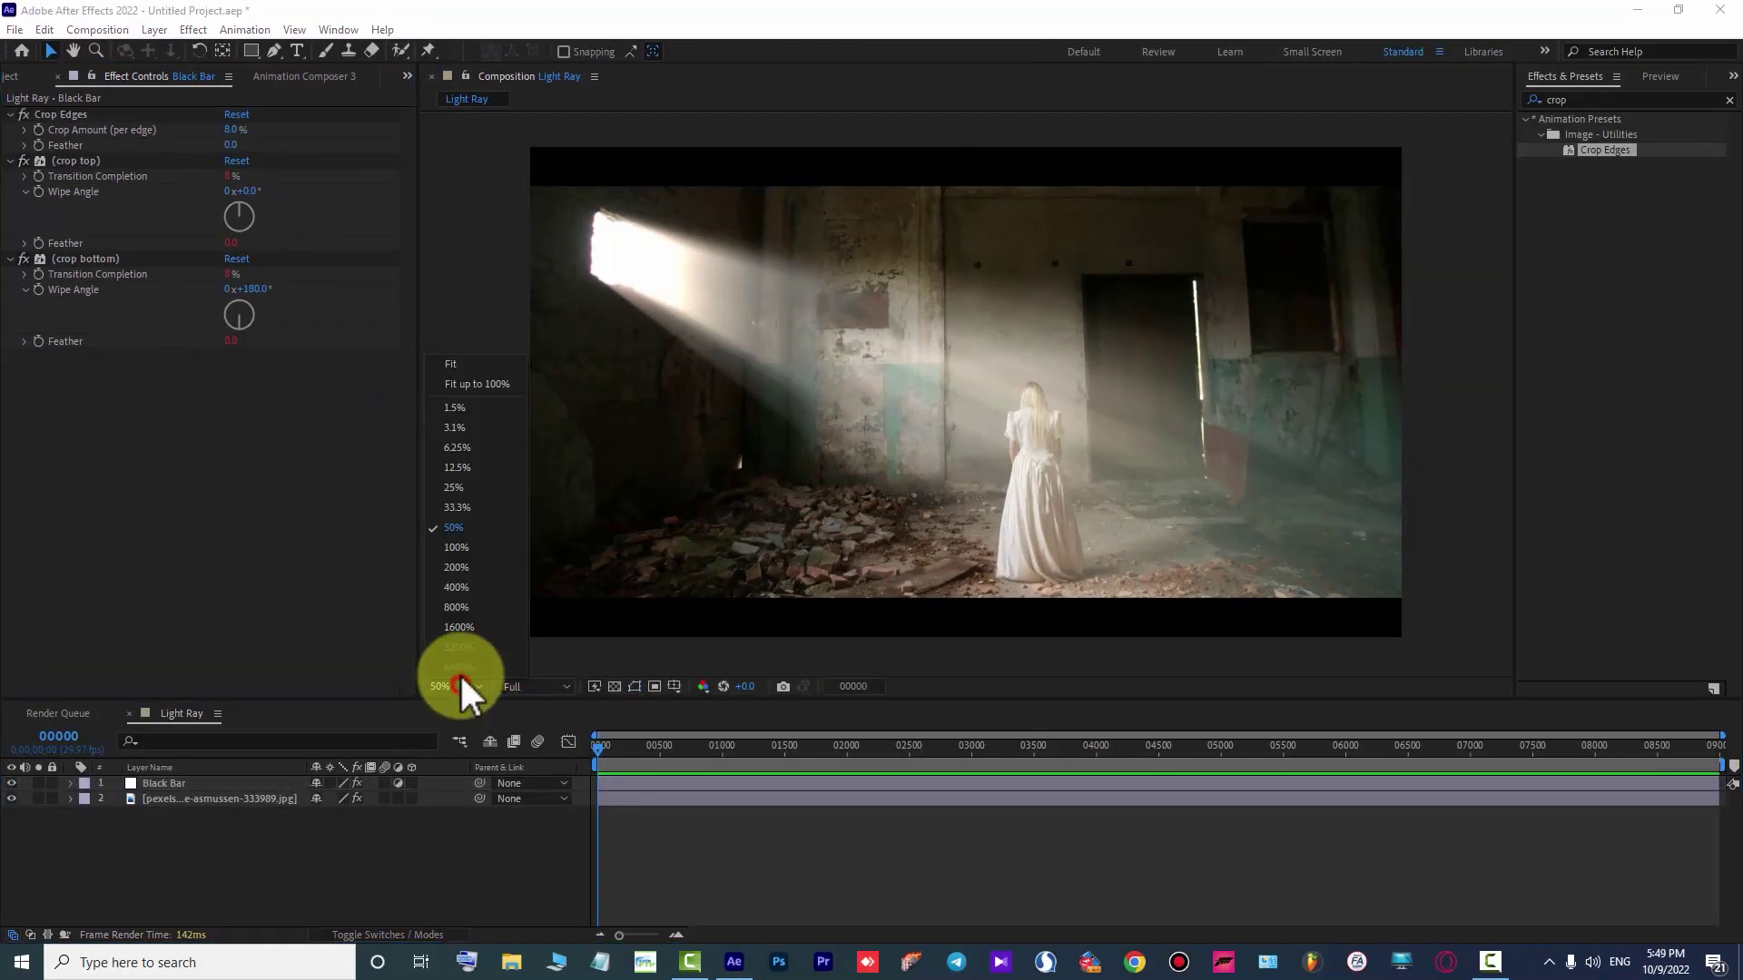
{"action": "left_click", "coordinate": [483, 383]}
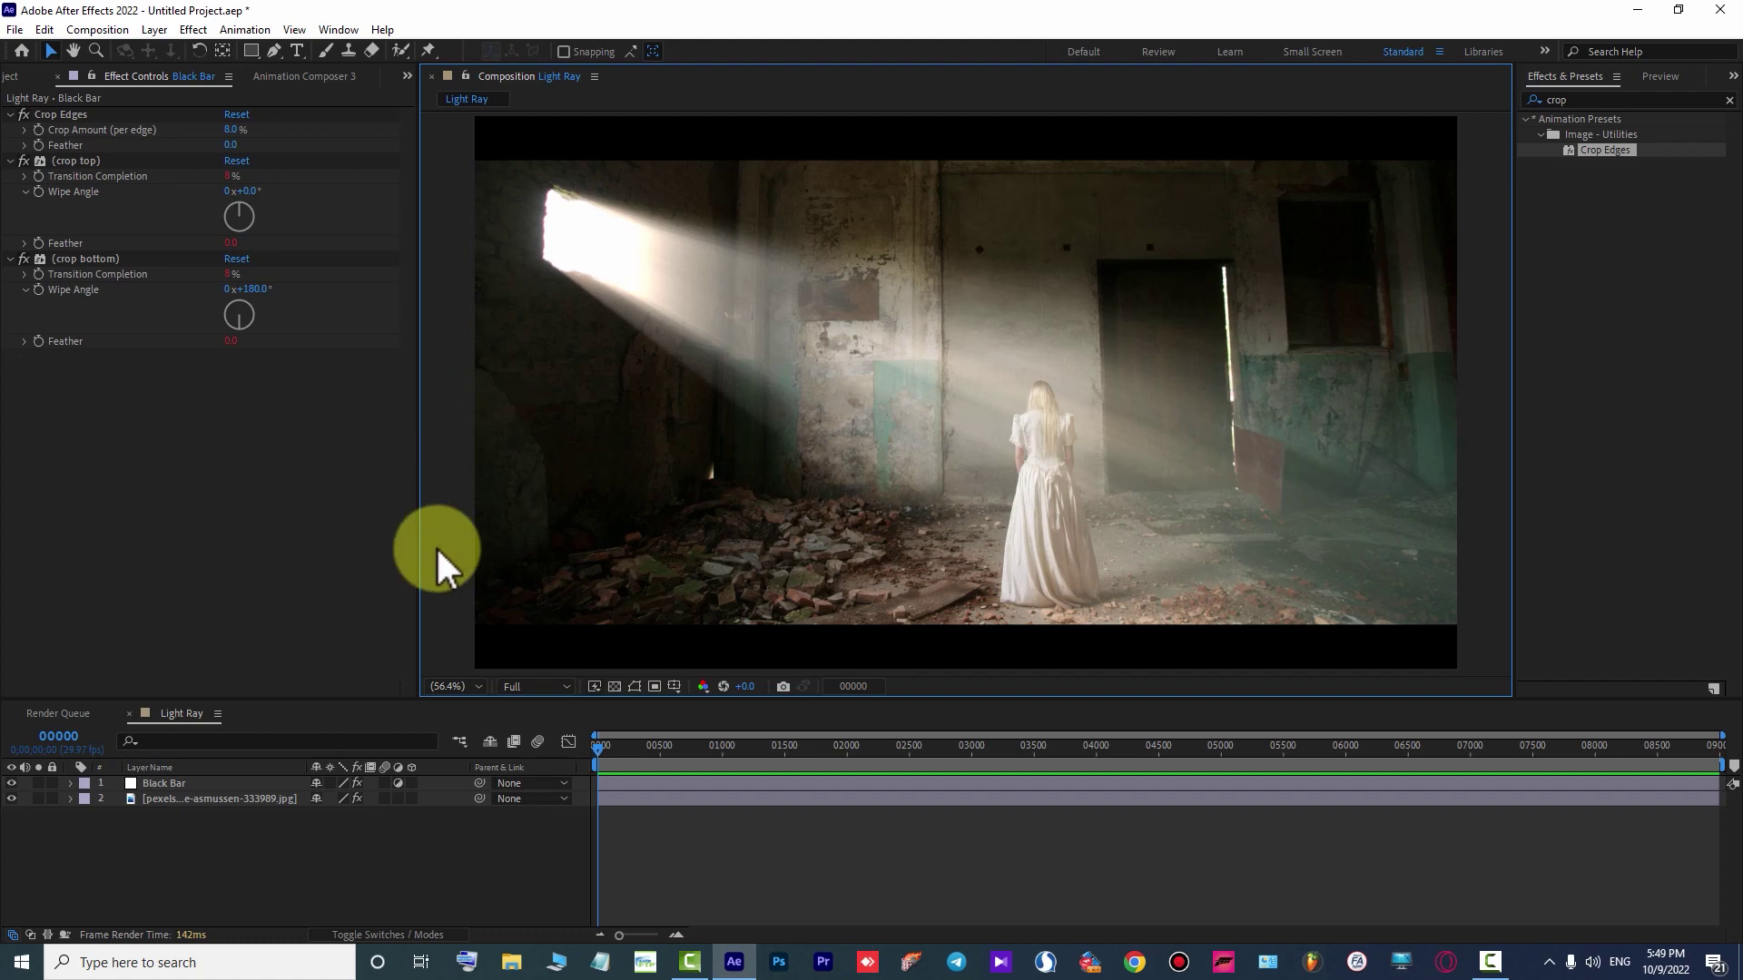
{"action": "left_click", "coordinate": [167, 797]}
{"action": "left_click", "coordinate": [21, 115]}
{"action": "left_click", "coordinate": [21, 114]}
{"action": "left_click", "coordinate": [20, 114]}
{"action": "left_click", "coordinate": [20, 114]}
{"action": "left_click", "coordinate": [19, 112]}
{"action": "left_click", "coordinate": [19, 112]}
{"action": "left_click", "coordinate": [19, 113]}
{"action": "left_click", "coordinate": [19, 113]}
{"action": "left_click", "coordinate": [19, 113]}
{"action": "left_click", "coordinate": [19, 112]}
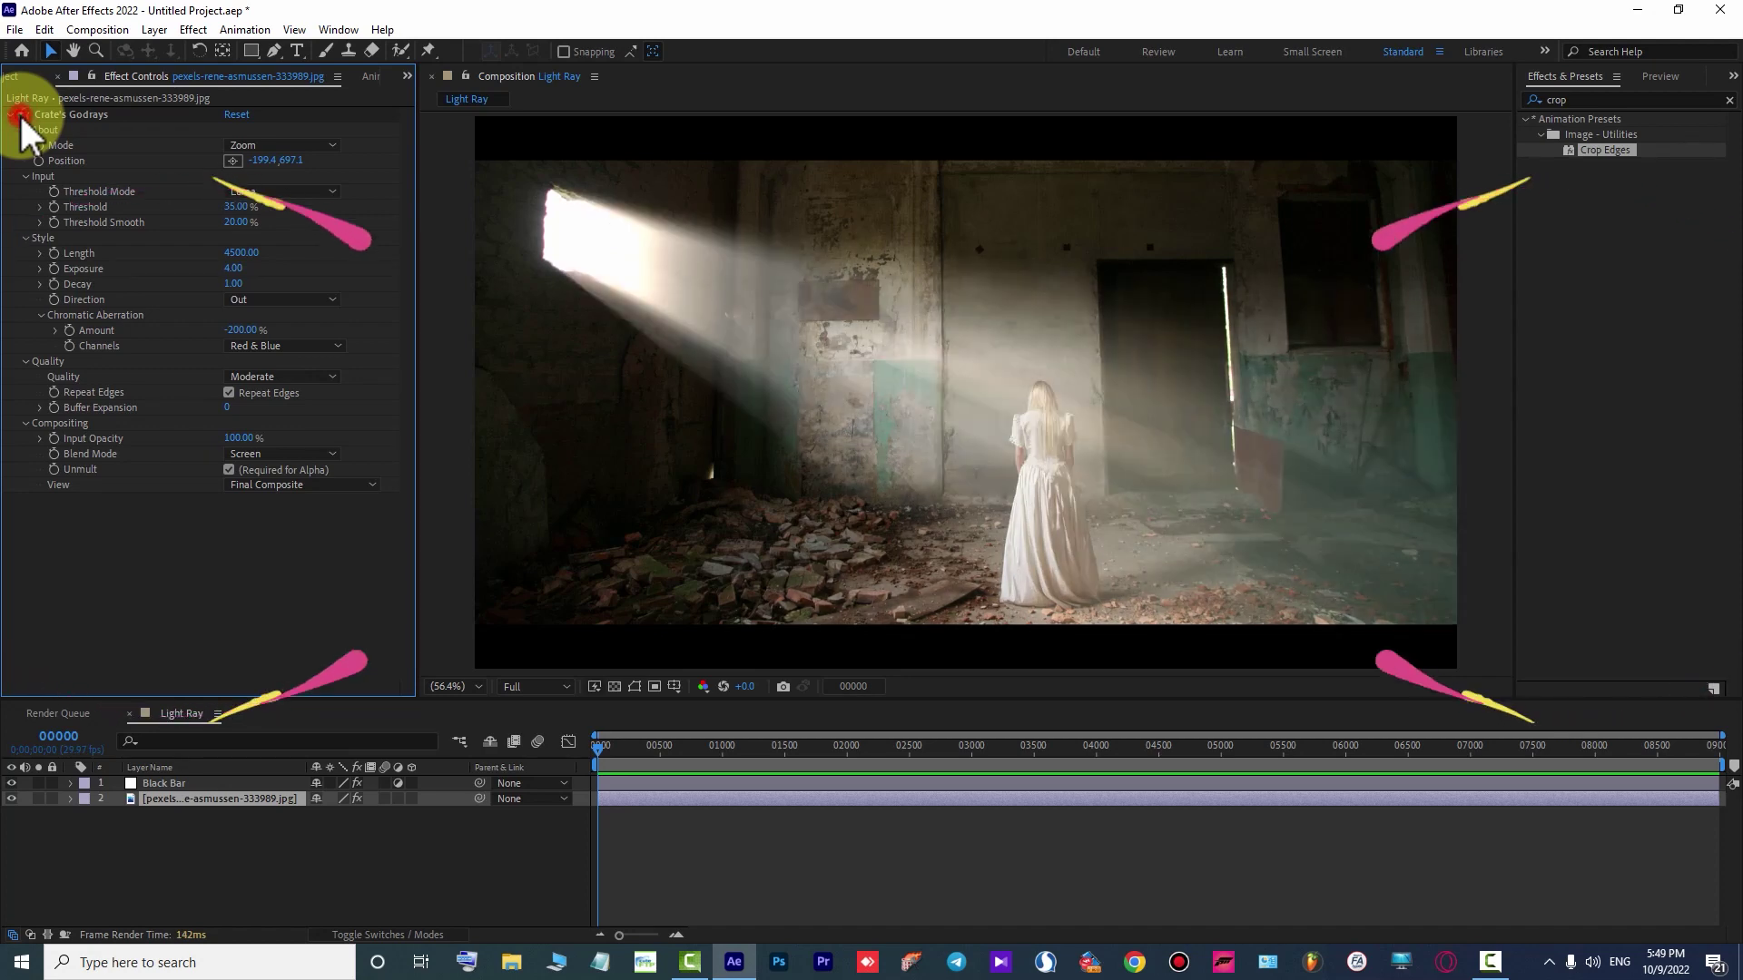